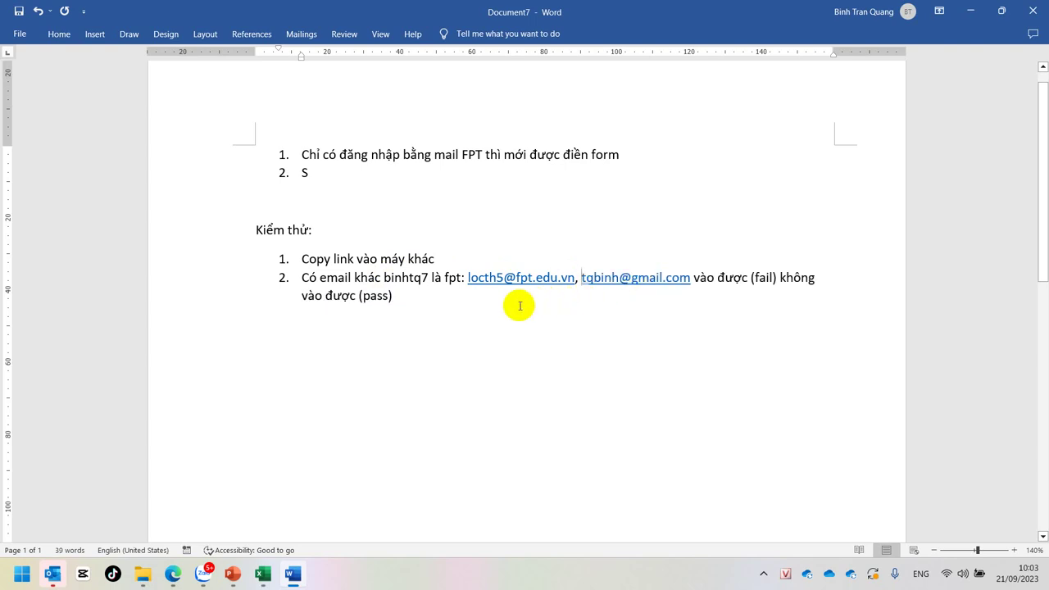
Step: Look over the wording of the second test case by selecting its words
left_click(471, 299)
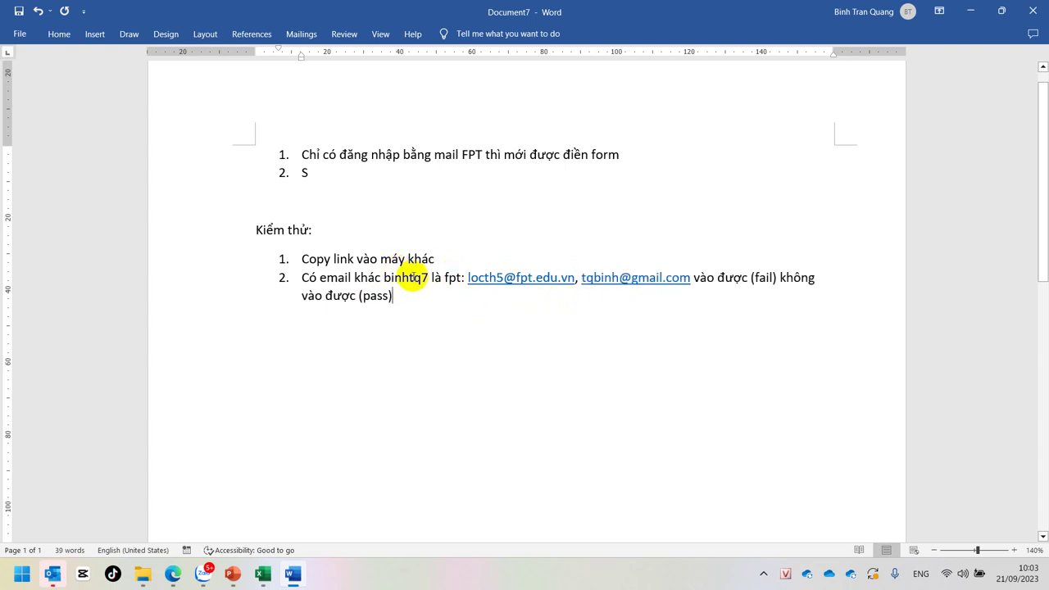
left_click_drag(405, 278, 775, 279)
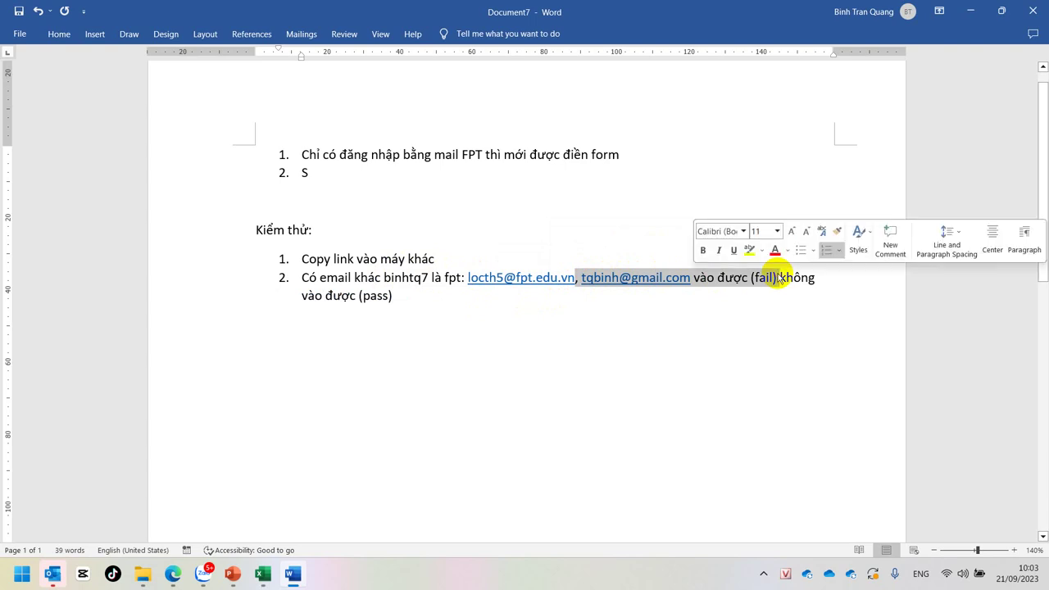
left_click(313, 296)
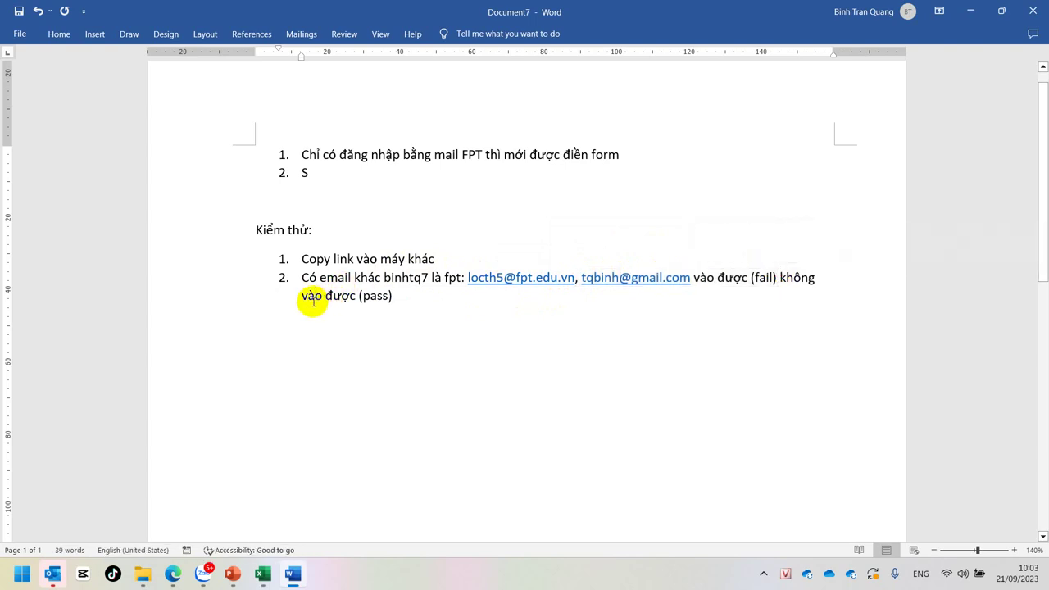
double_click(373, 297)
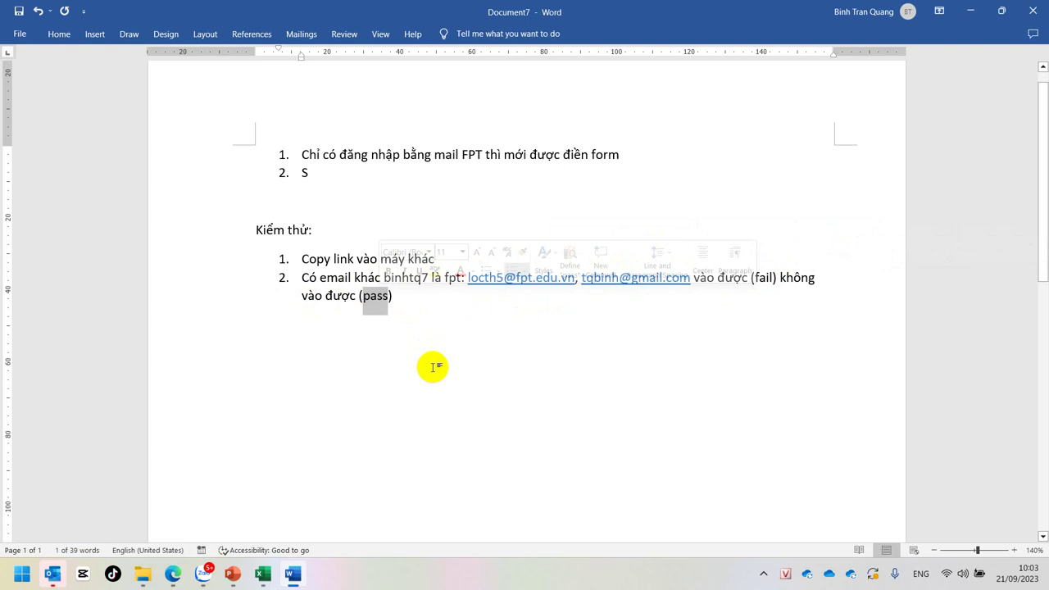
double_click(339, 295)
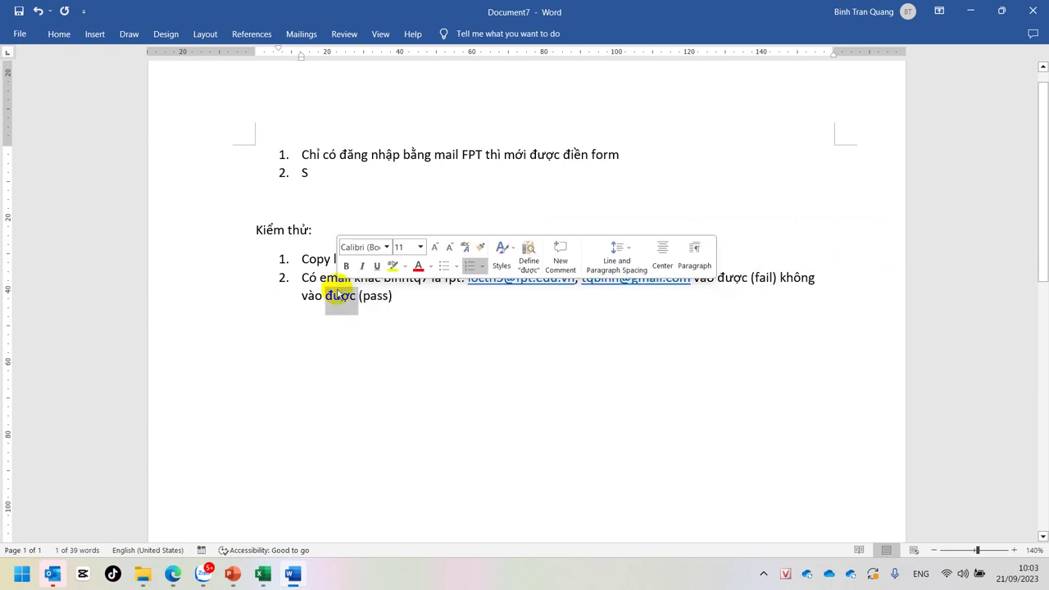
left_click(597, 340)
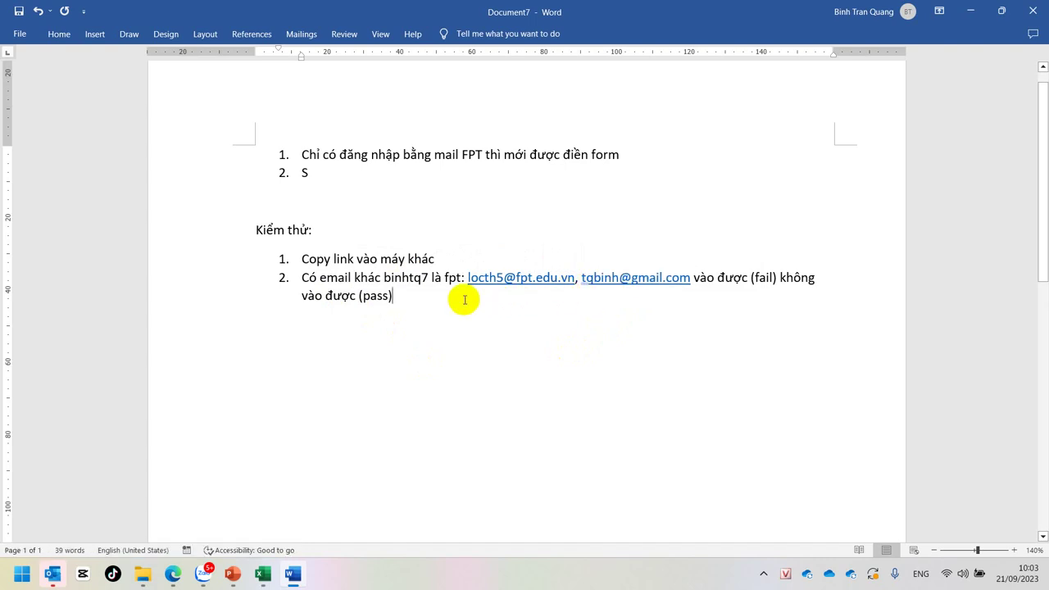
Step: Delete the stray S from the second requirement and bring up the save prompt
left_click(317, 178)
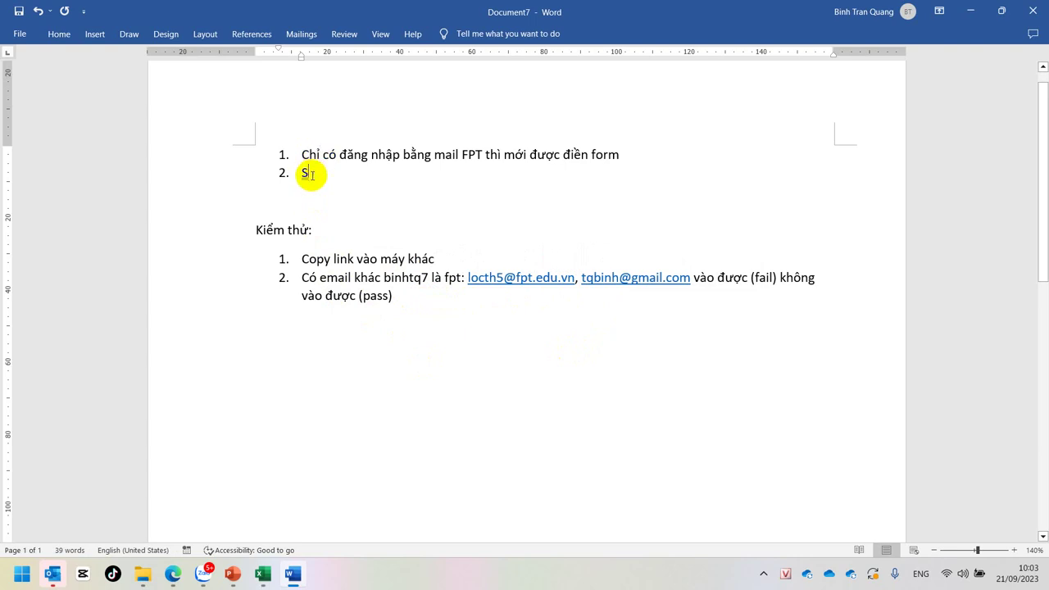
key("BackSpace")
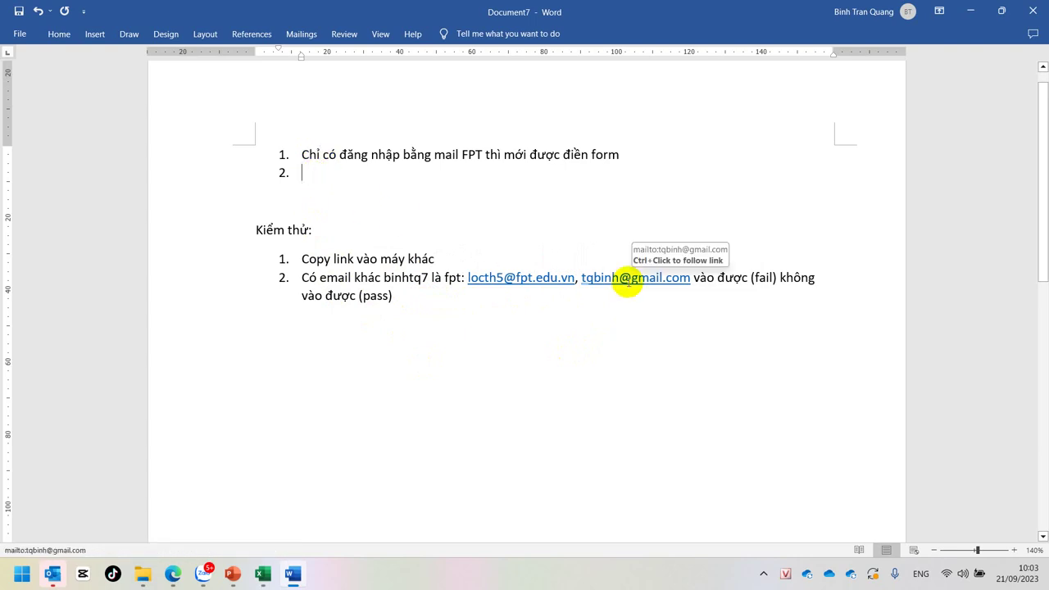
key("ctrl+s")
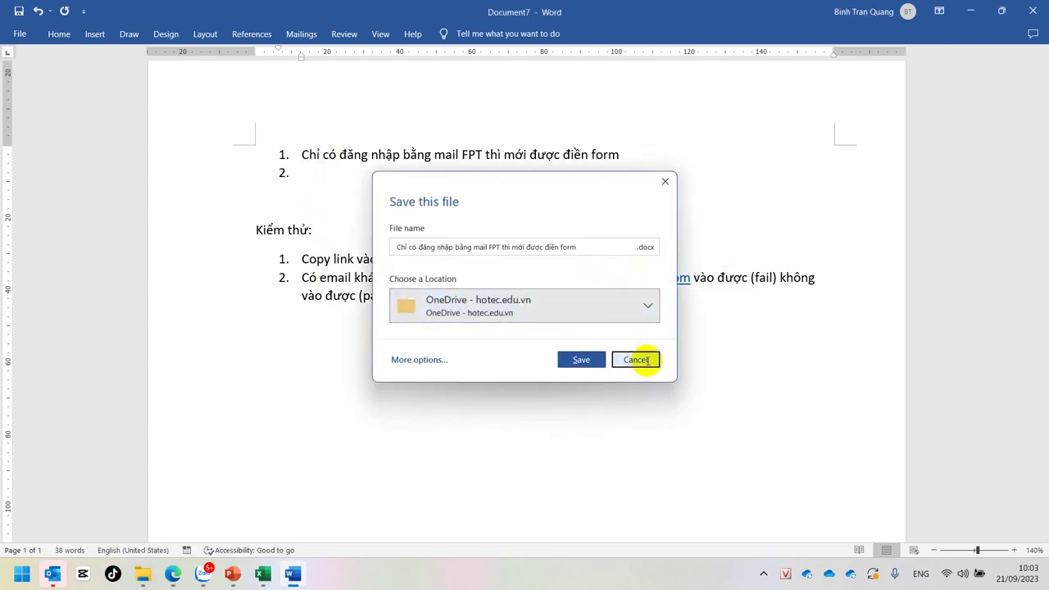
Step: Cancel the save prompt and switch to the 'Điểm Danh - KTCB.SA18302' form in Edge
left_click(636, 360)
left_click(480, 299)
left_click(284, 159, "shift")
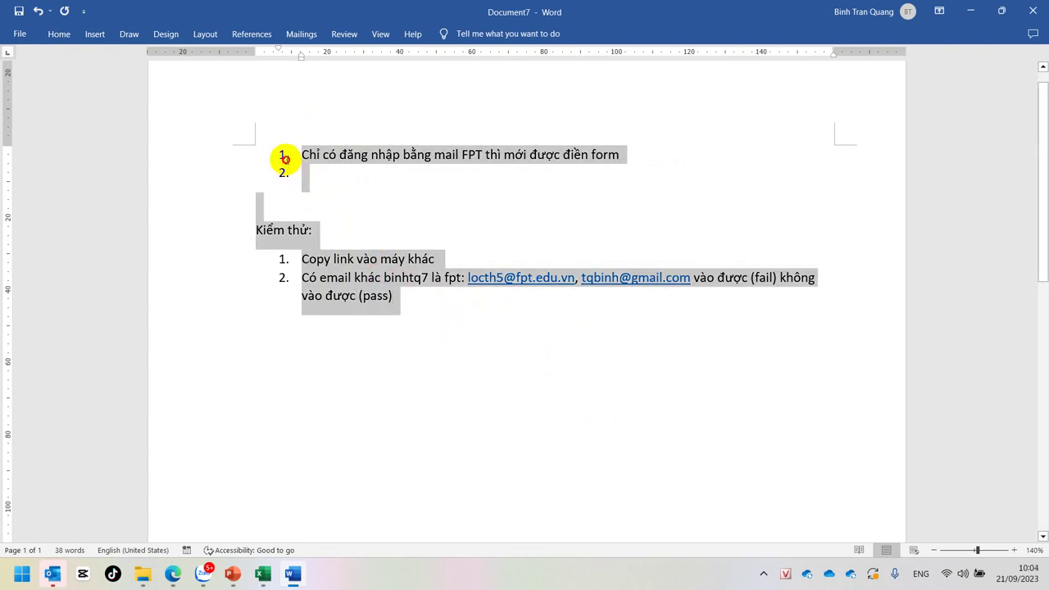
left_click(173, 573)
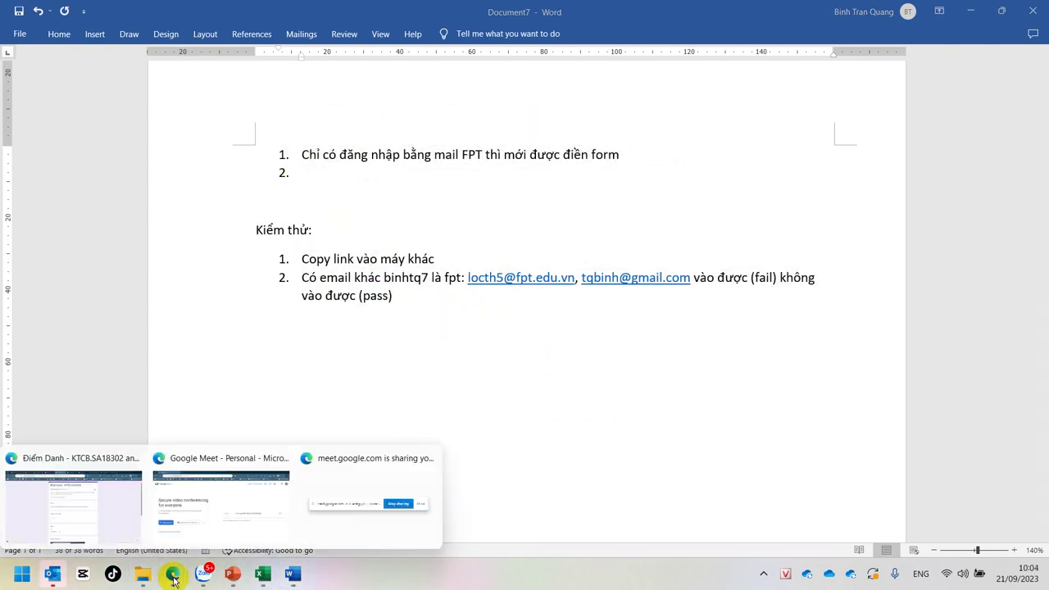
left_click(84, 494)
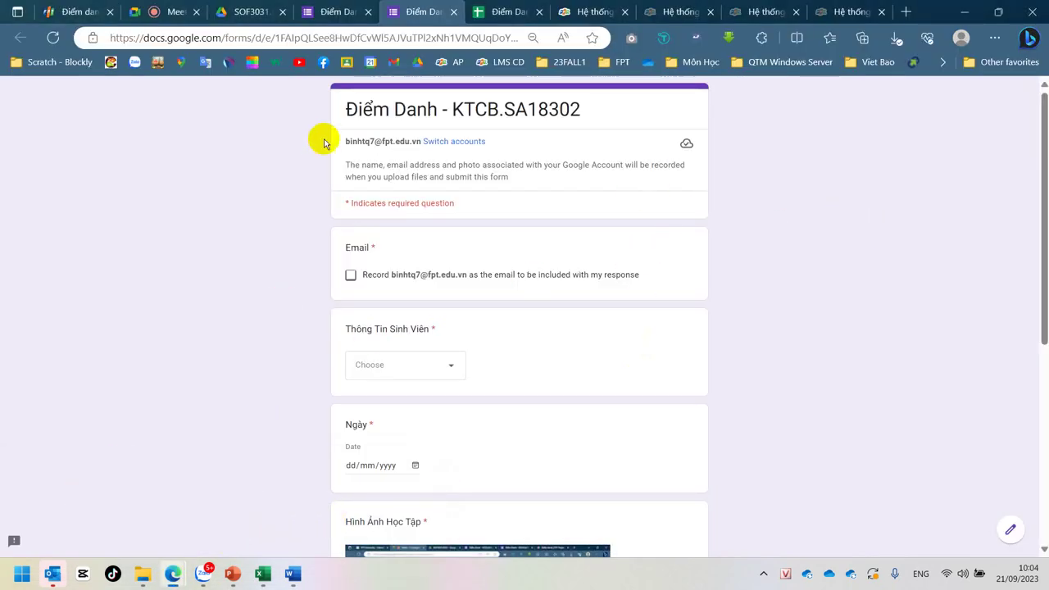
Step: Scroll through the form's responses sheet, then return to the form and the Word document
left_click(496, 12)
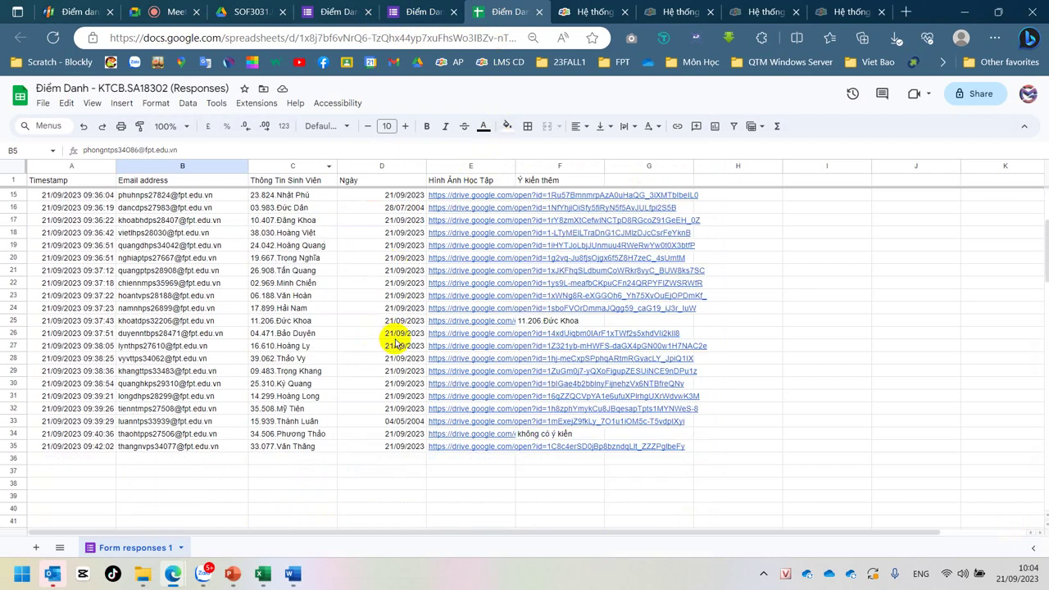
scroll(395, 342, "down", 3)
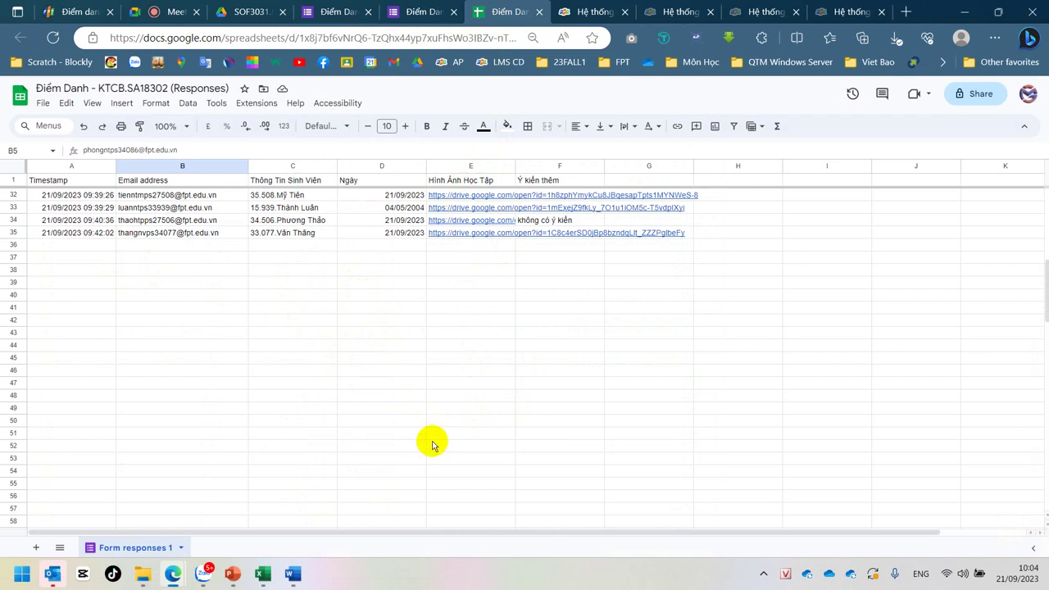
scroll(418, 436, "up", 5)
scroll(417, 436, "up", 3)
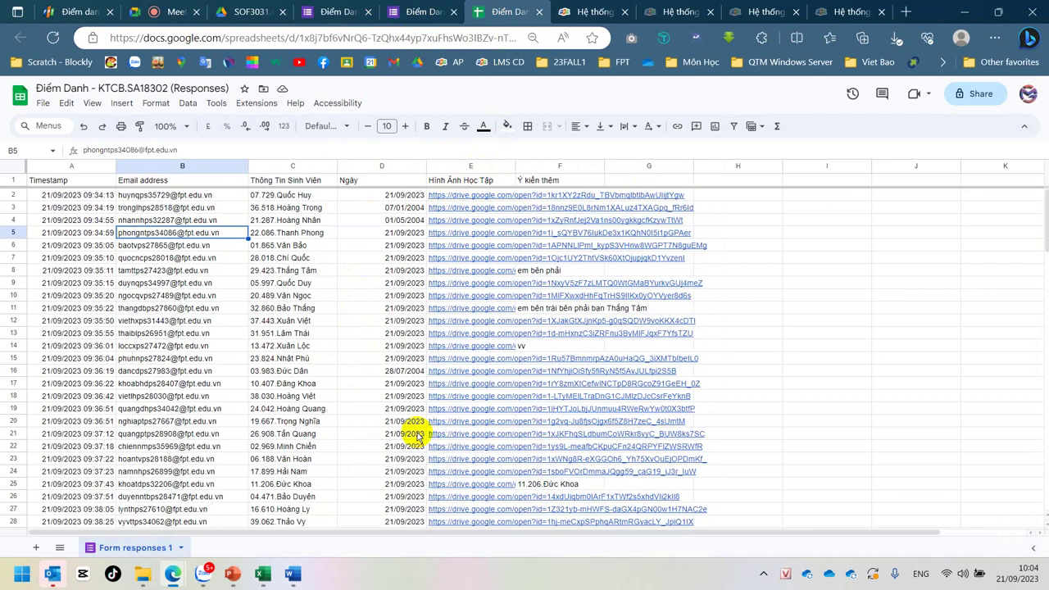
left_click(404, 7)
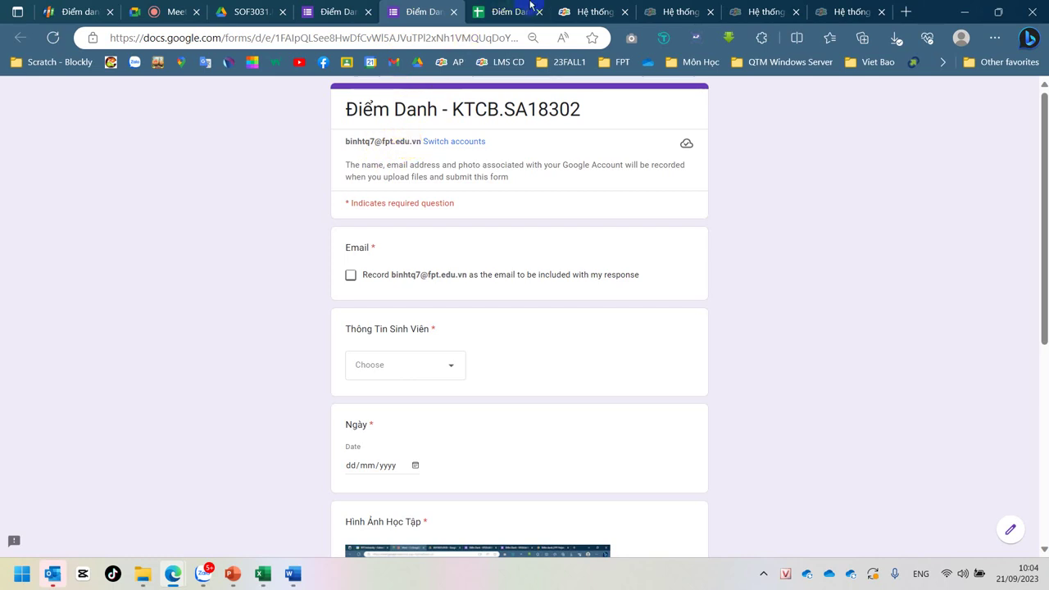
left_click(293, 573)
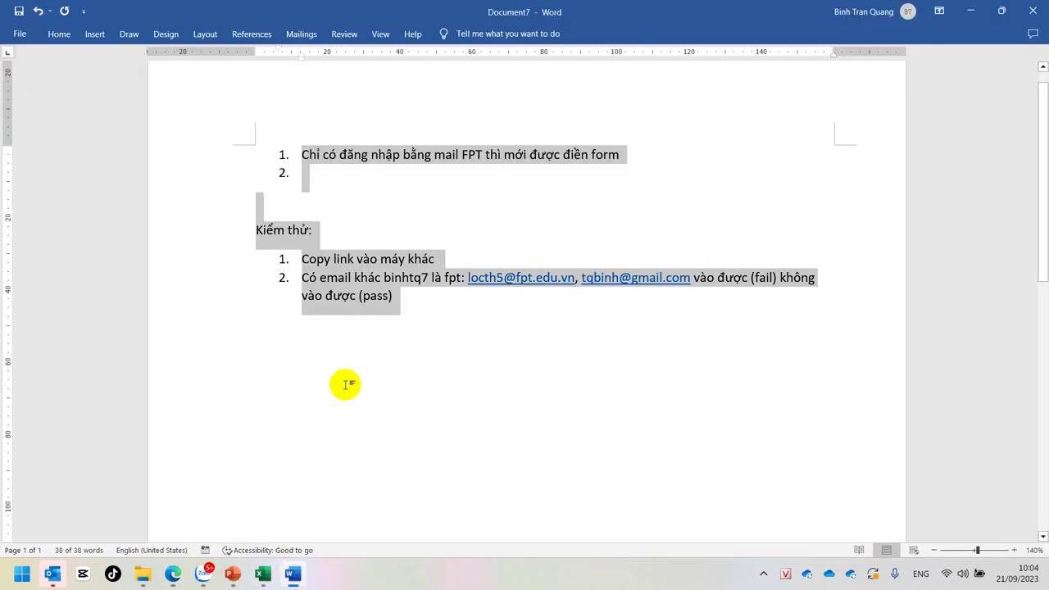
left_click(418, 162)
left_click_drag(303, 154, 621, 158)
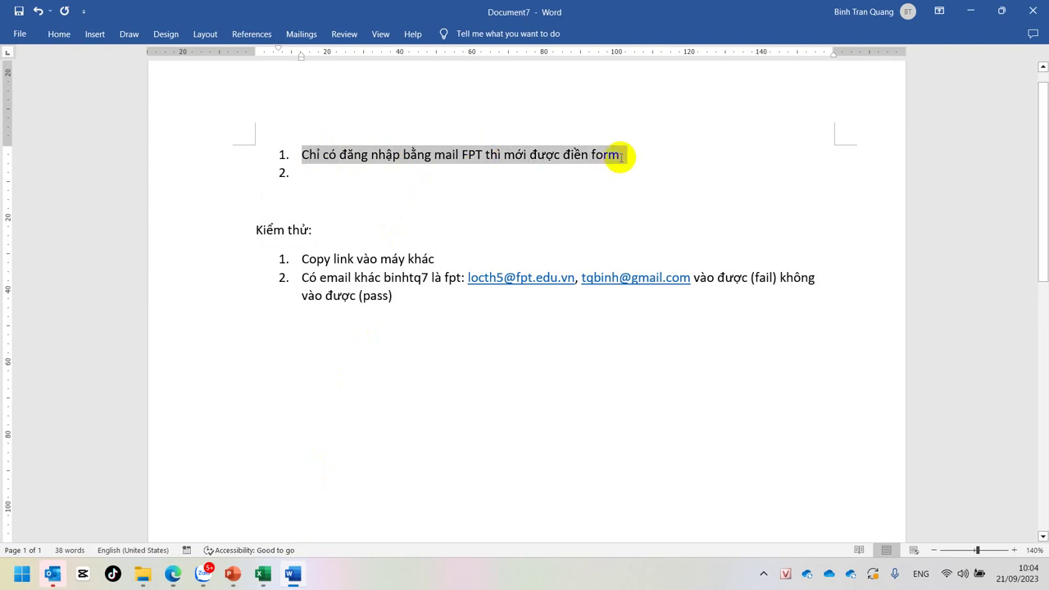
left_click(607, 202)
left_click(603, 158)
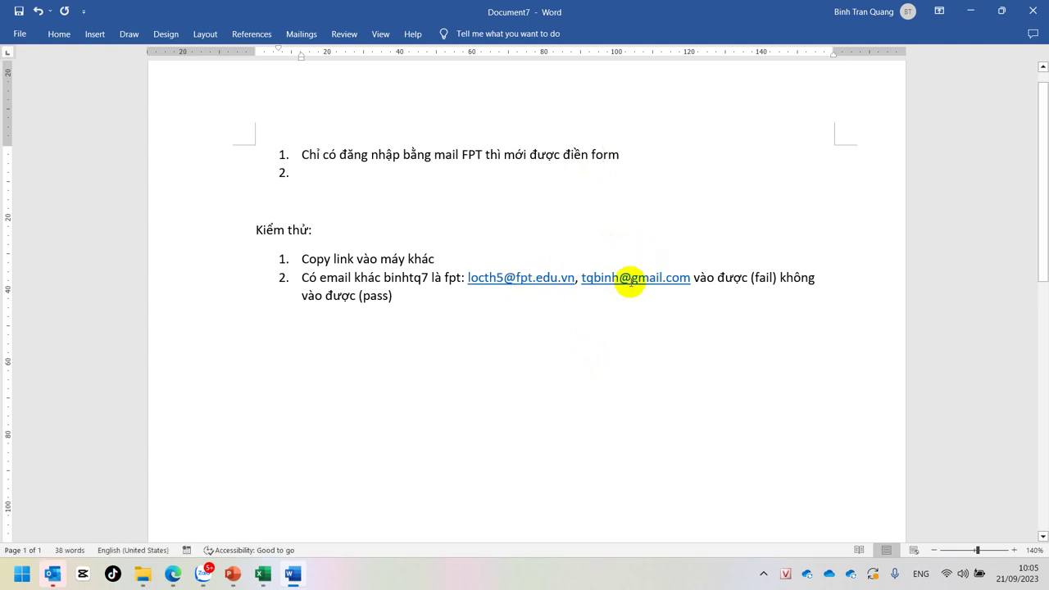
left_click_drag(630, 279, 662, 280)
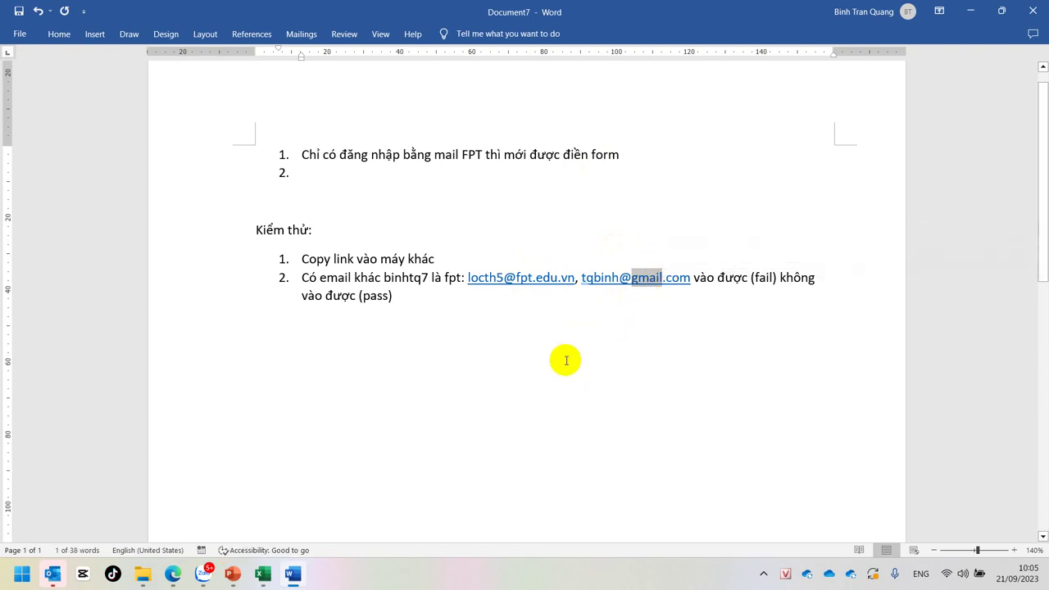
left_click(544, 375)
left_click(634, 158)
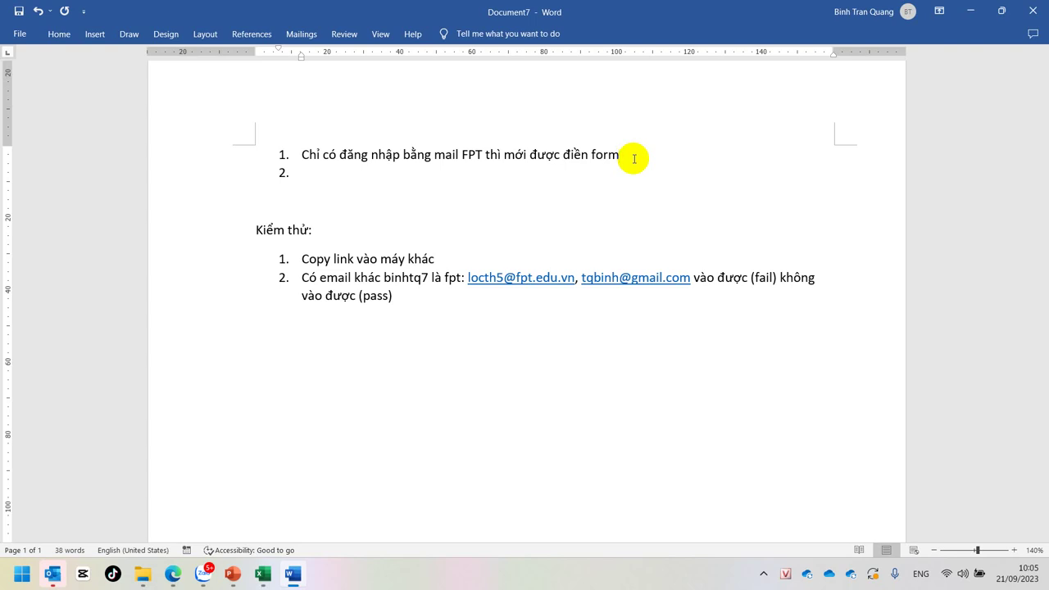
double_click(472, 154)
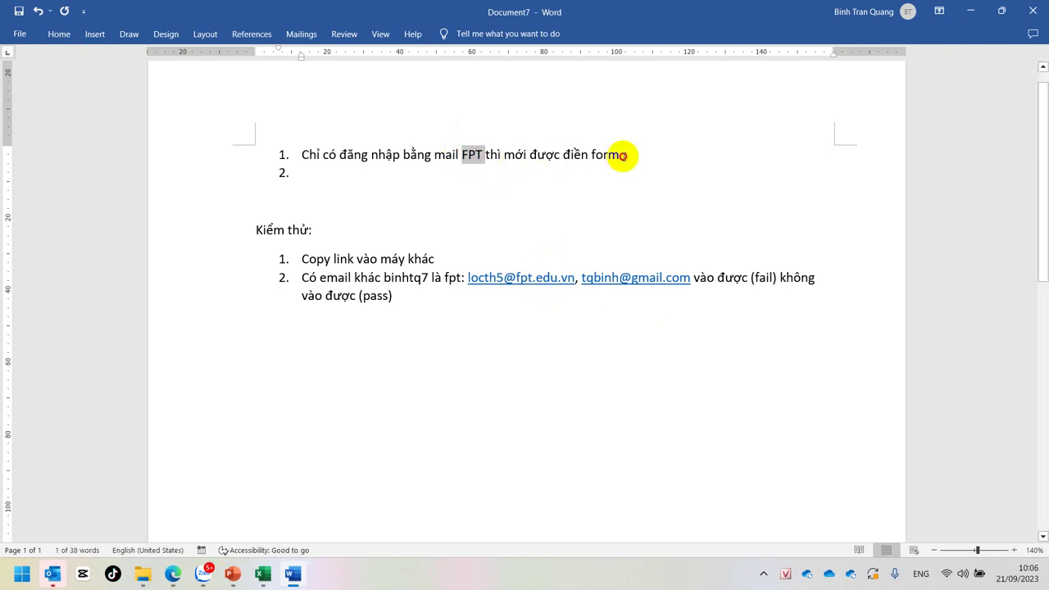
left_click(622, 156)
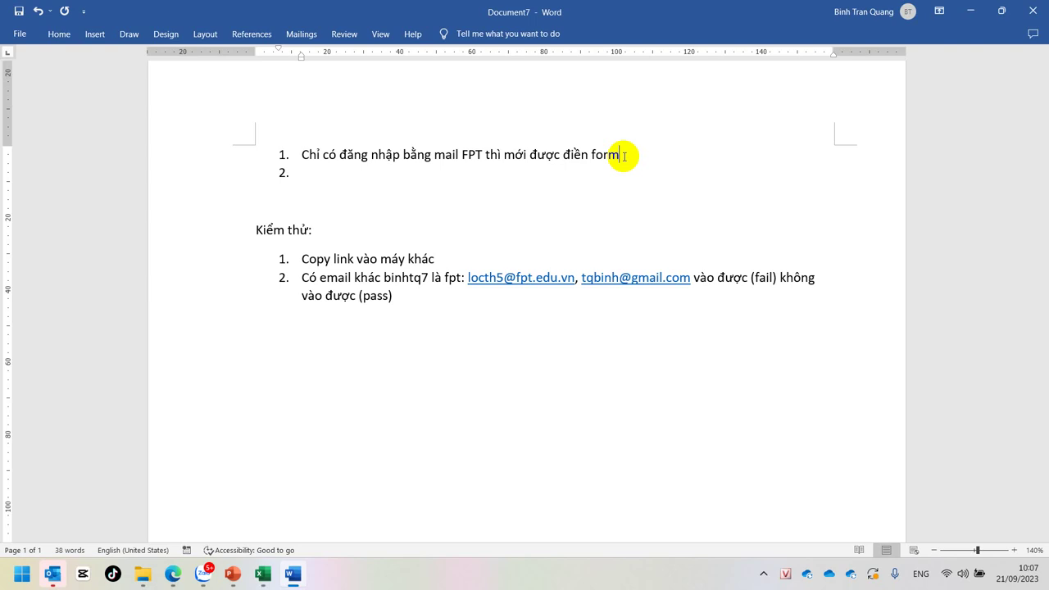
Step: Append ' (phản biện – kiểm thử)' to the end of the first requirement
type("(pha")
type("nr ")
type("bieenj")
type("- ")
type("kiểm ")
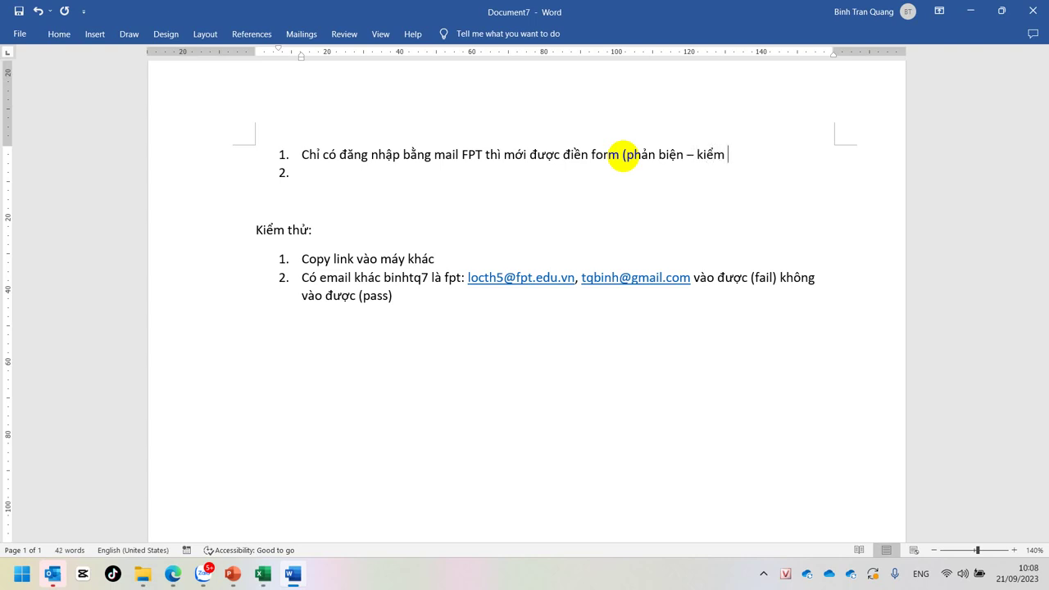
type("thư)")
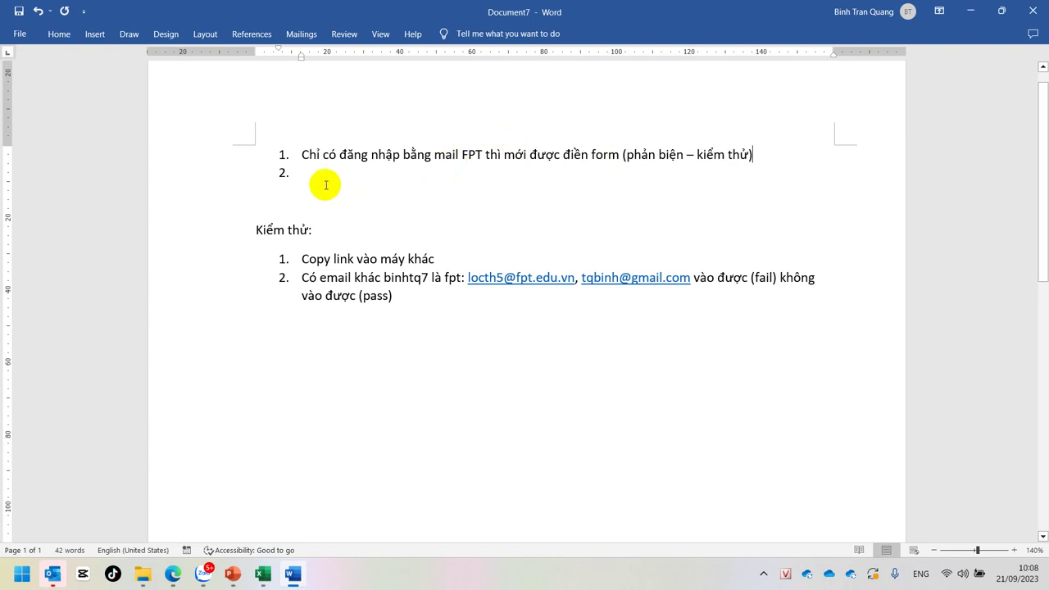
left_click_drag(303, 155, 621, 154)
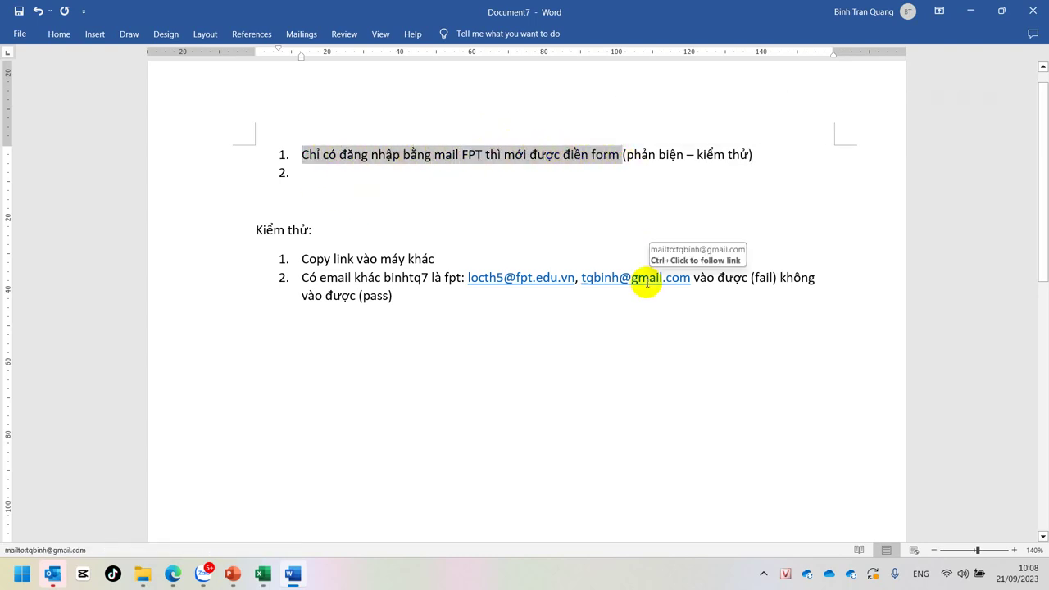
left_click(562, 161)
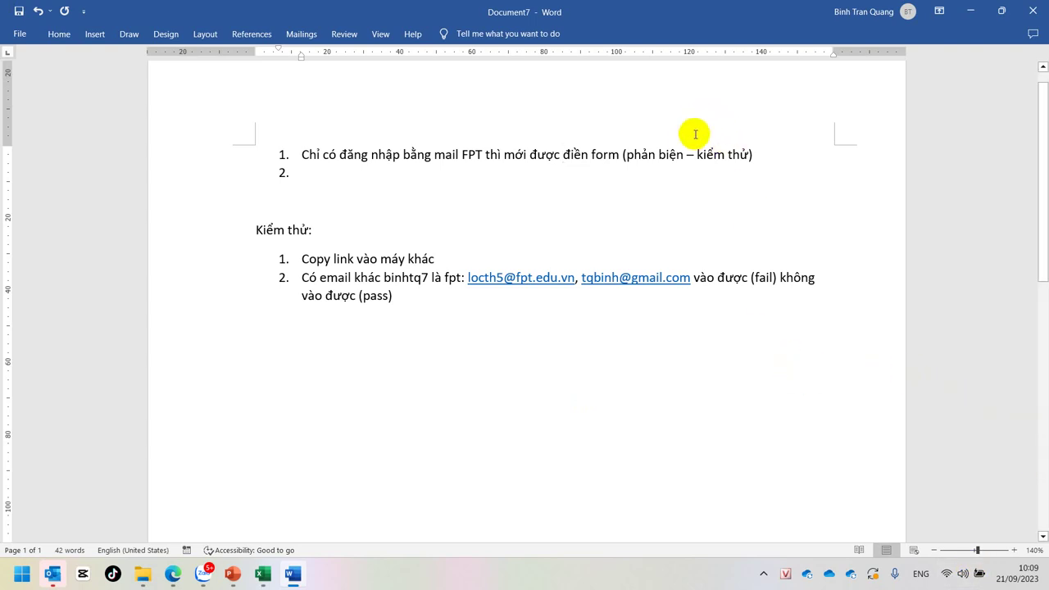
left_click_drag(695, 154, 750, 154)
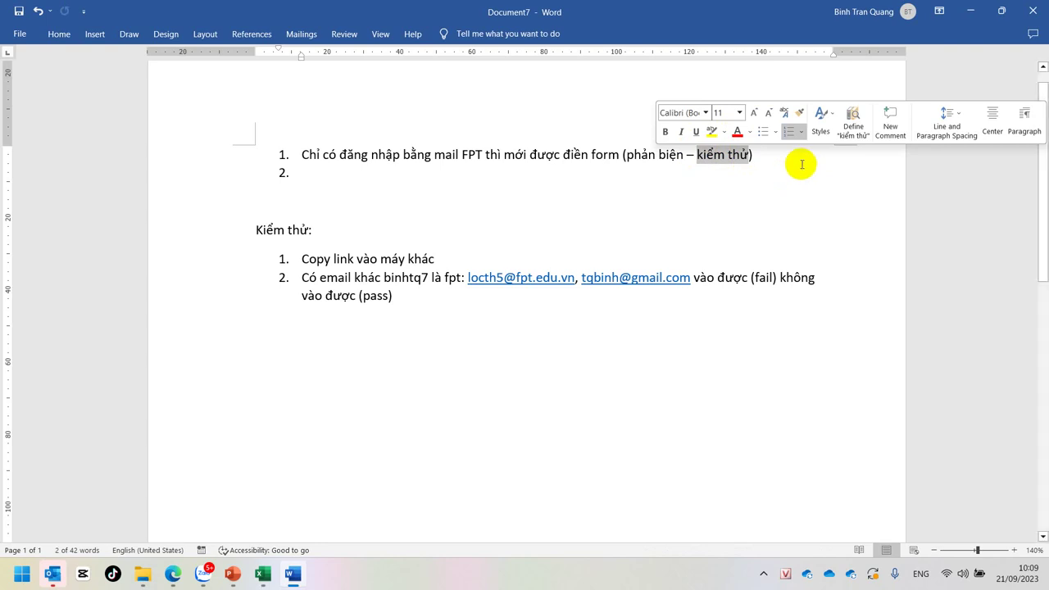
Step: Format 'kiểm thử' in the first requirement's note as bold red text
left_click(796, 157)
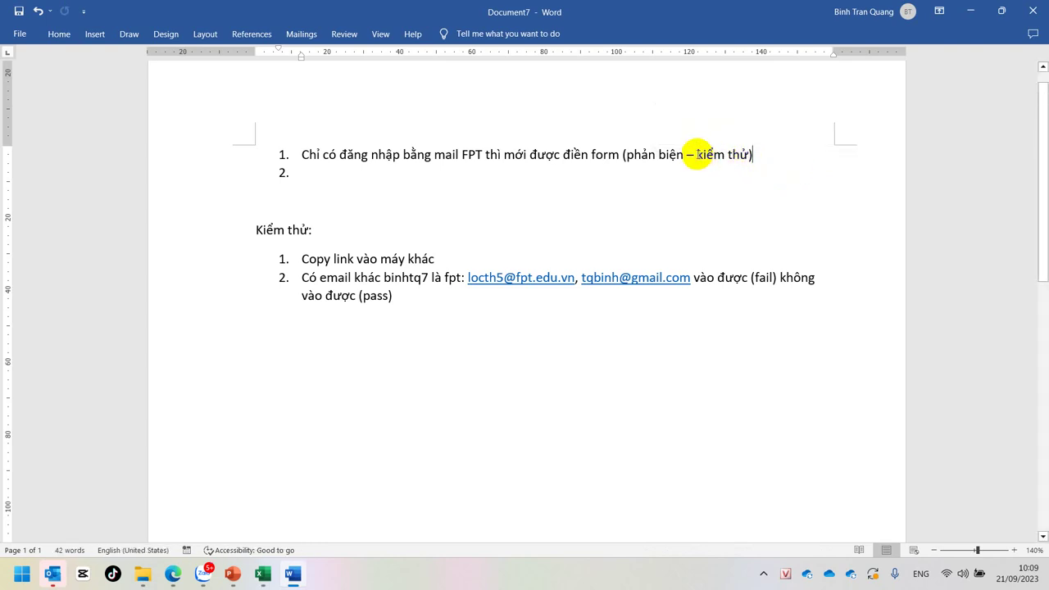
left_click_drag(698, 154, 746, 157)
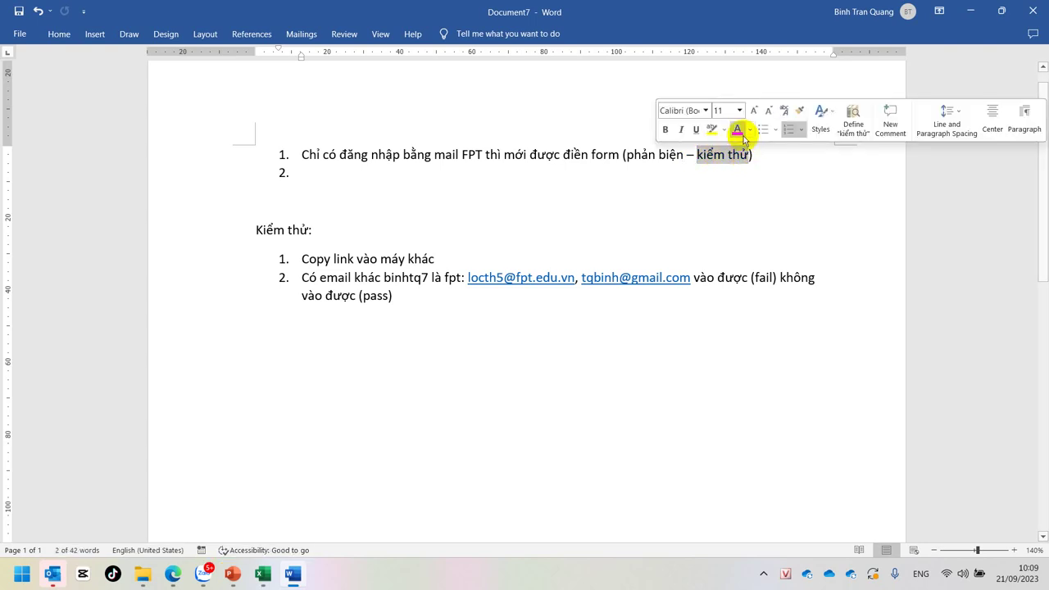
left_click(735, 128)
left_click(666, 129)
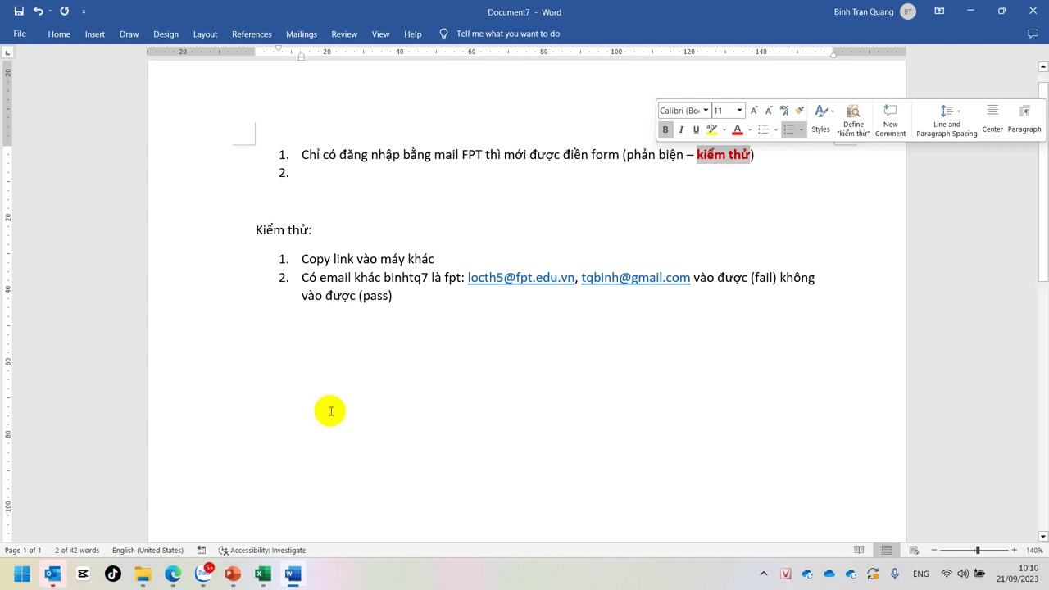
Step: Remove the empty second list item and the blank lines above 'Kiểm thử:'
left_click(368, 202)
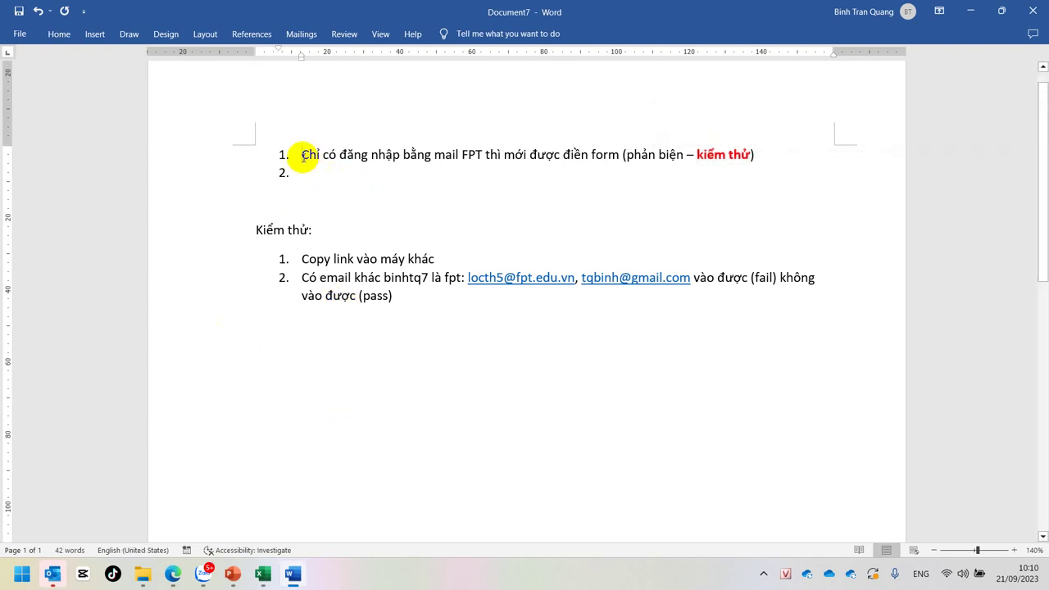
left_click(307, 172)
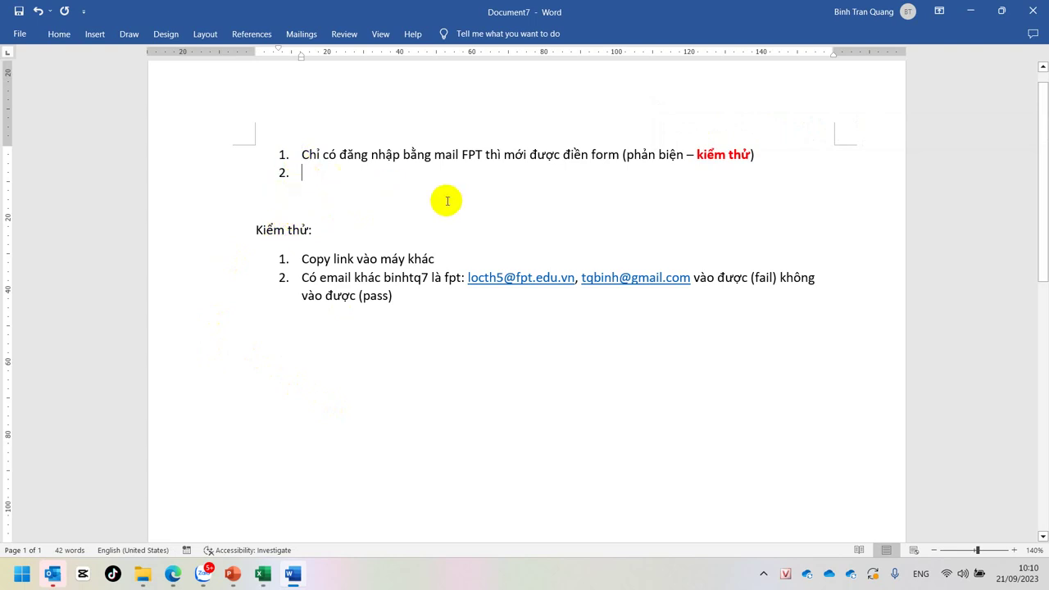
key("BackSpace")
key("BackSpace")
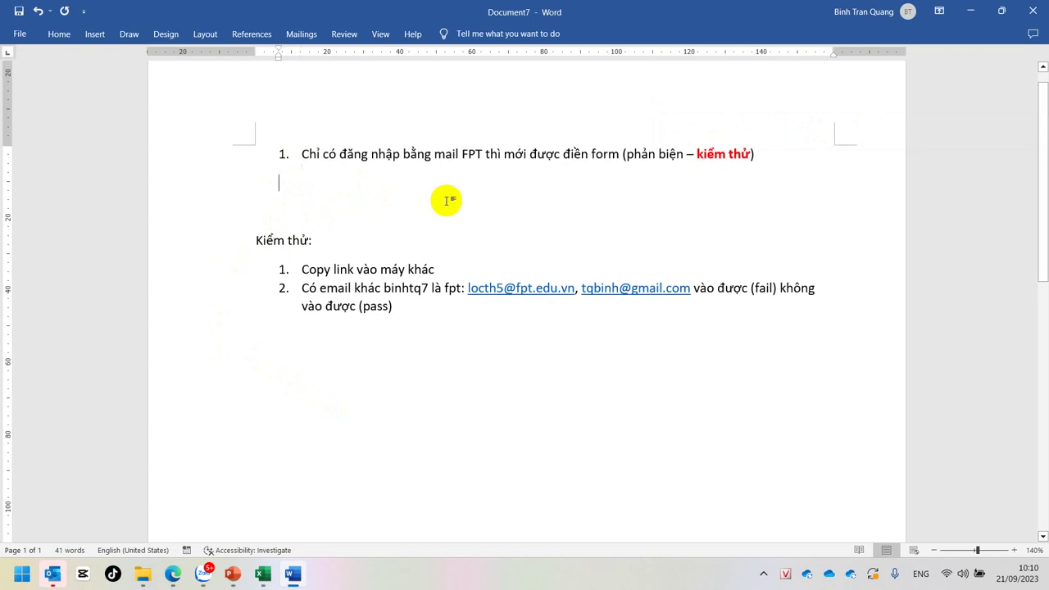
key("Delete")
key("Delete")
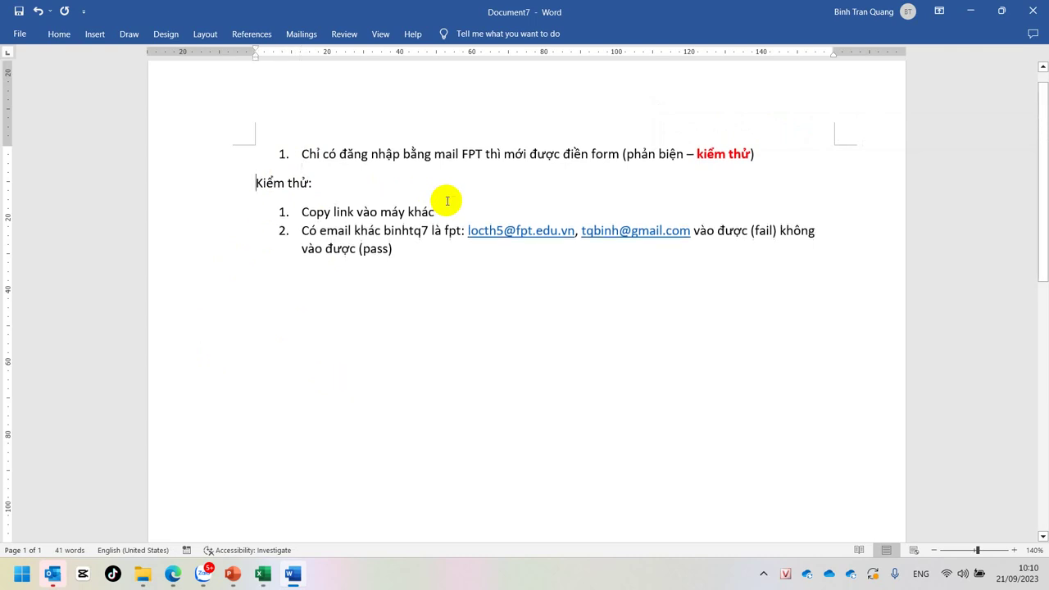
Step: Add a blank line below the test list and return to the first item's start
left_click(436, 270)
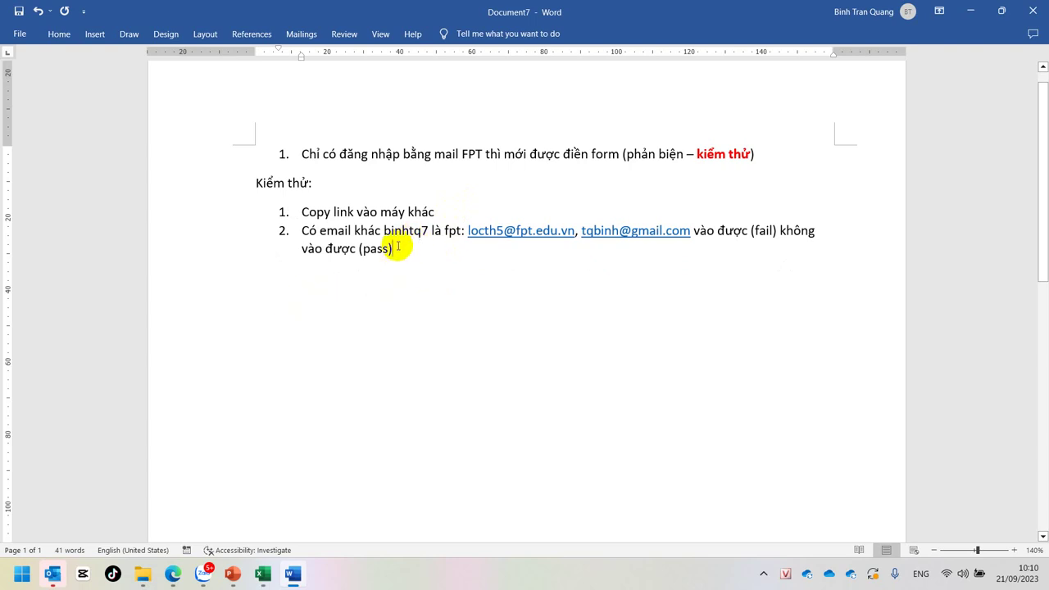
double_click(273, 308)
key("Return")
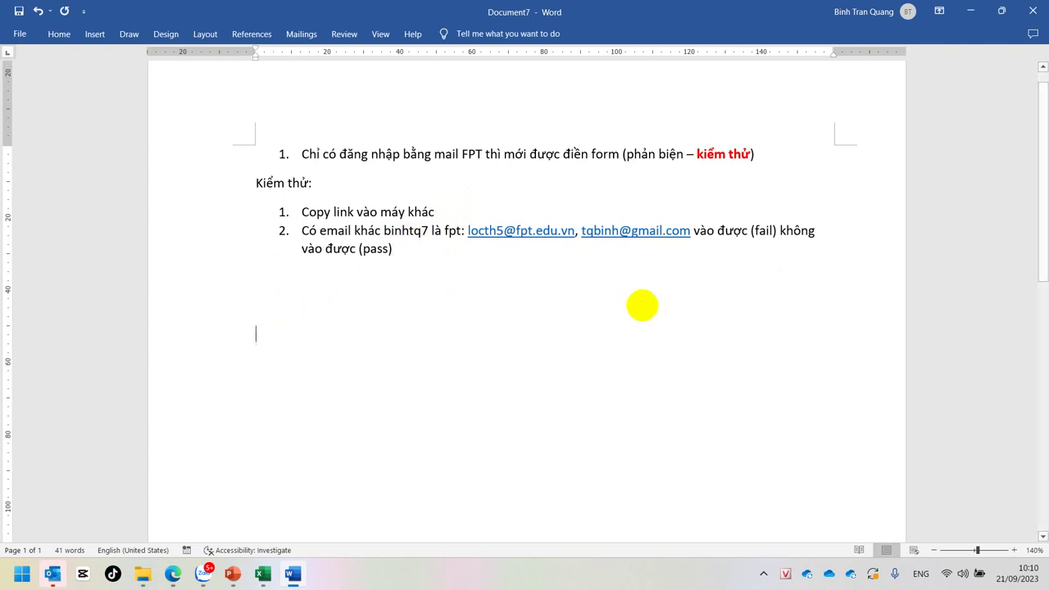
left_click(283, 154)
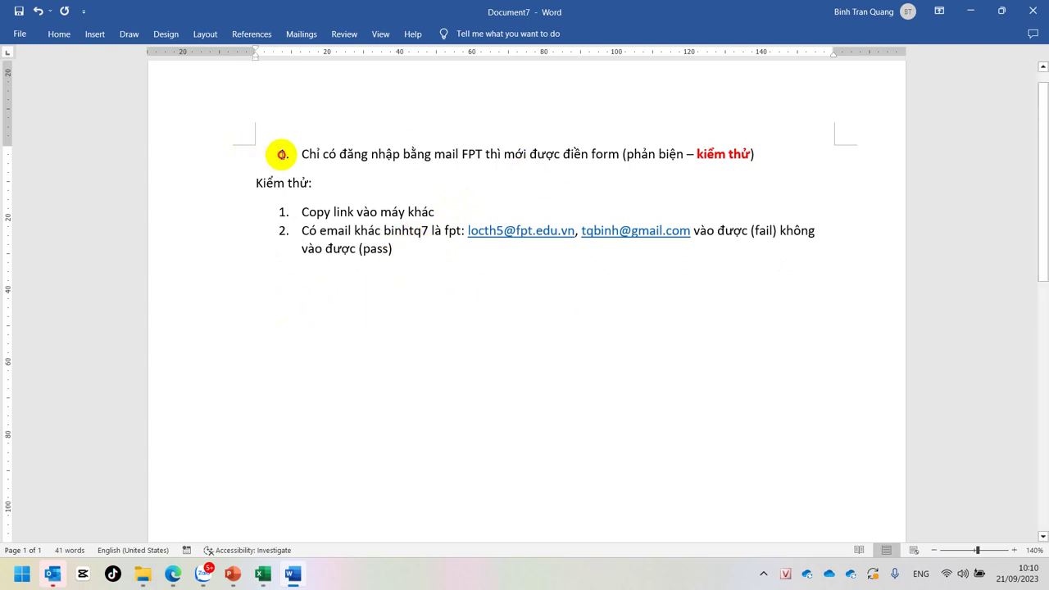
key("Home")
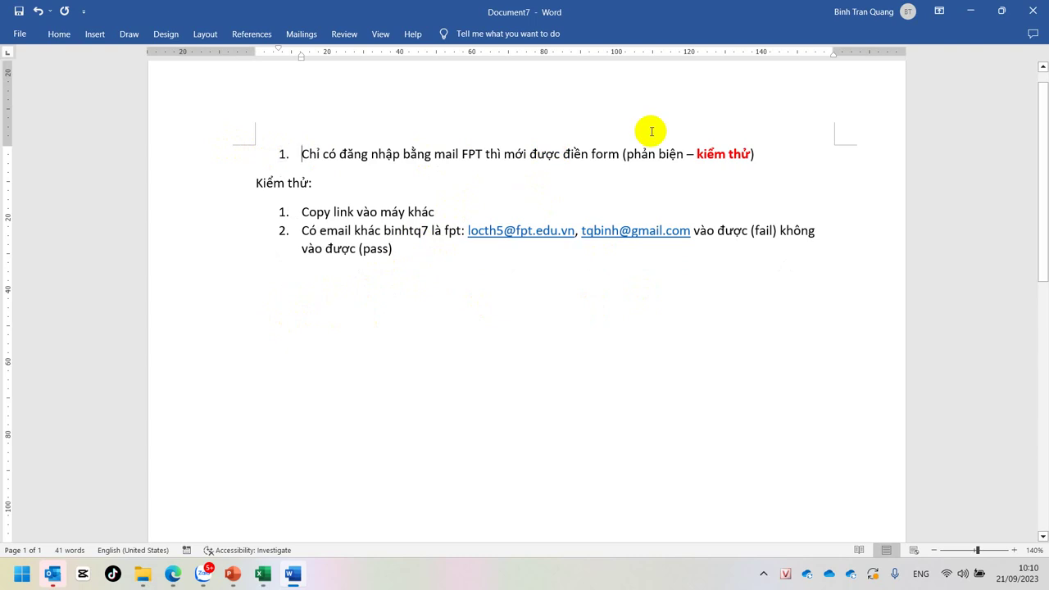
Step: Add a 'YC1.' label line above the first requirement and a 'YC2.' line below the tests
key("Return")
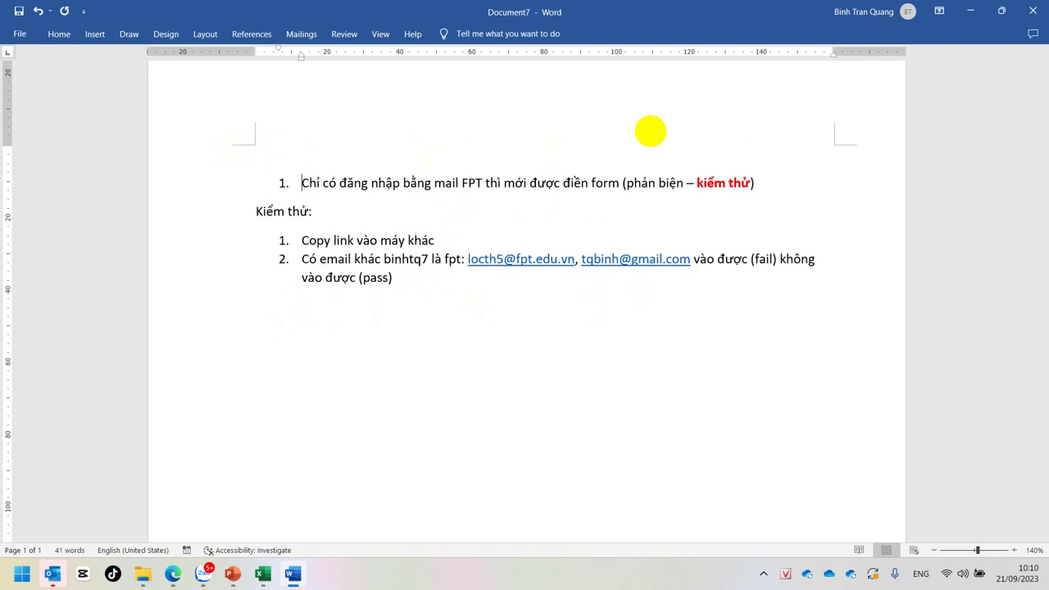
key("Up")
type("YC1.")
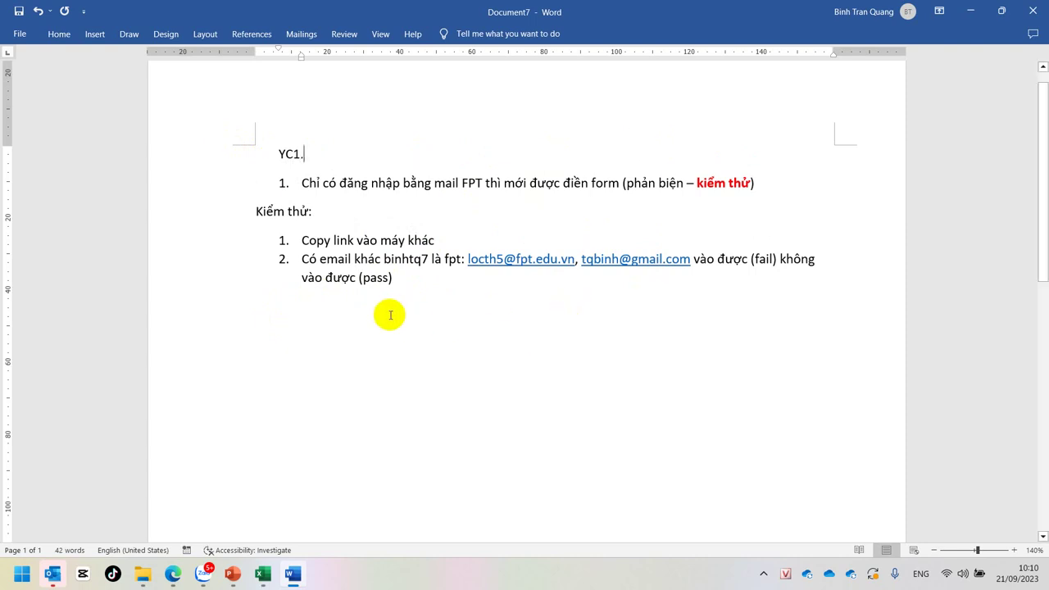
left_click(378, 314)
left_click(375, 325)
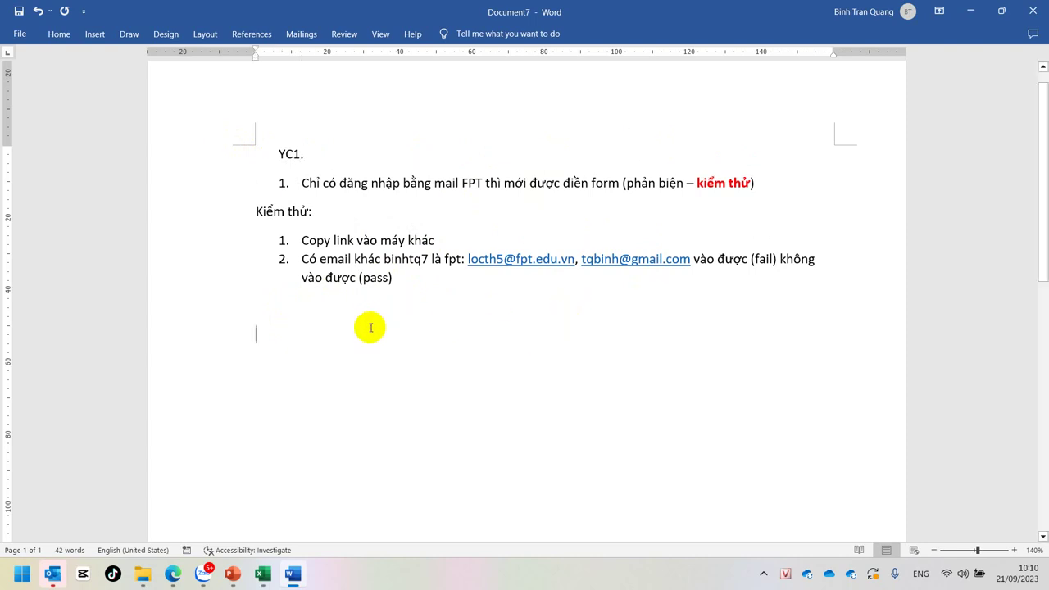
type("YC2.")
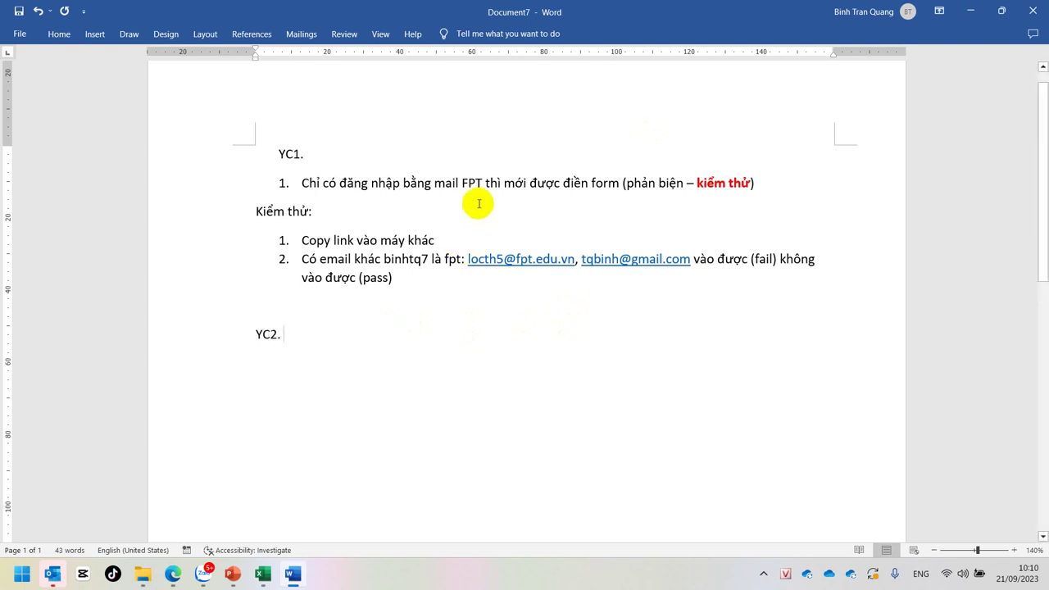
Step: Join the first requirement onto its label as 'YC1:' and drop the period after YC2
left_click(309, 180)
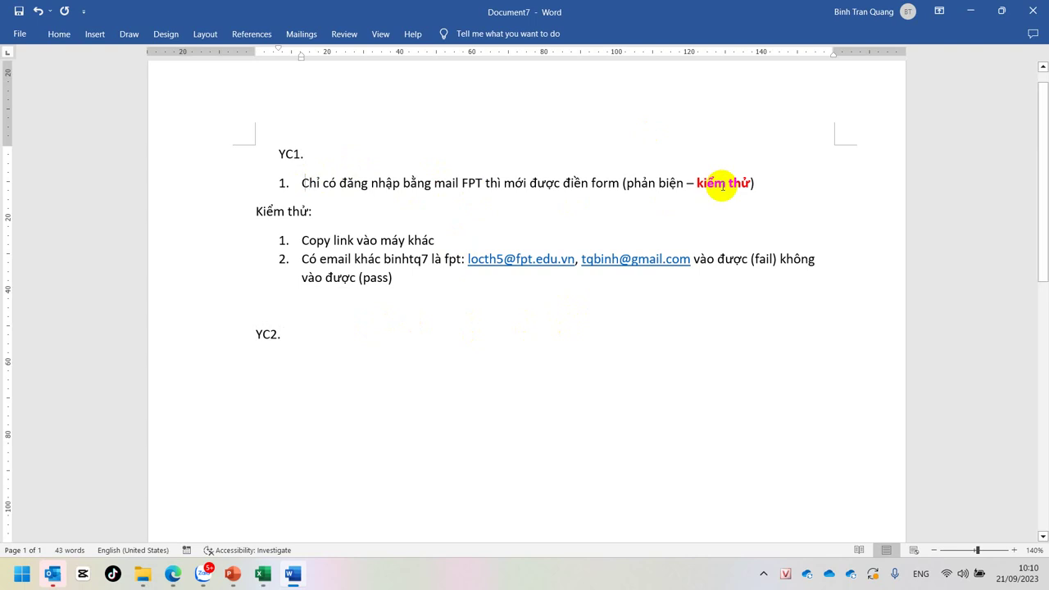
key("Home")
key("BackSpace")
key("BackSpace")
key("BackSpace")
type(":")
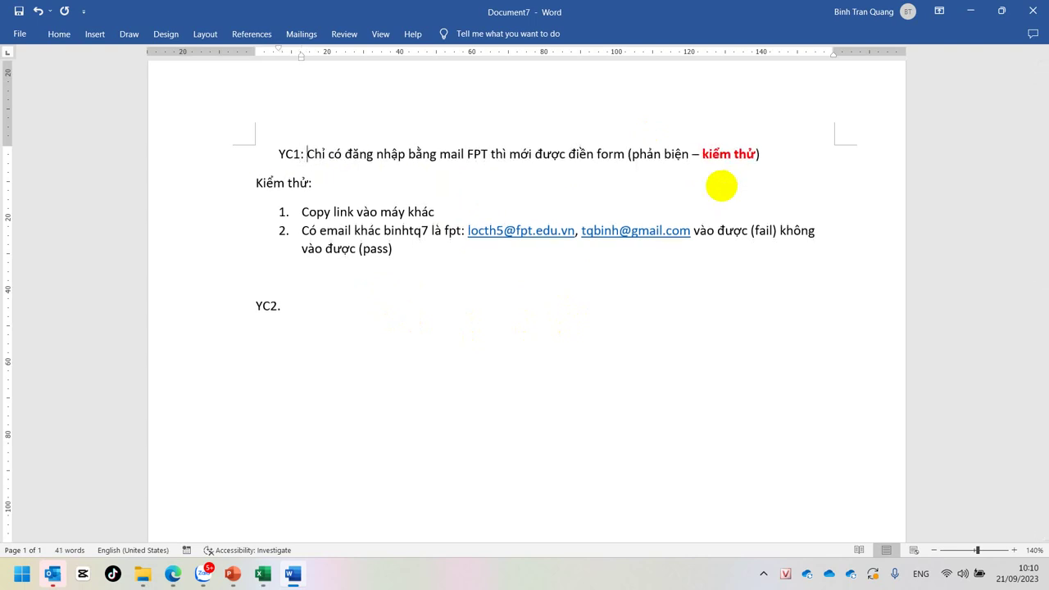
left_click(297, 305)
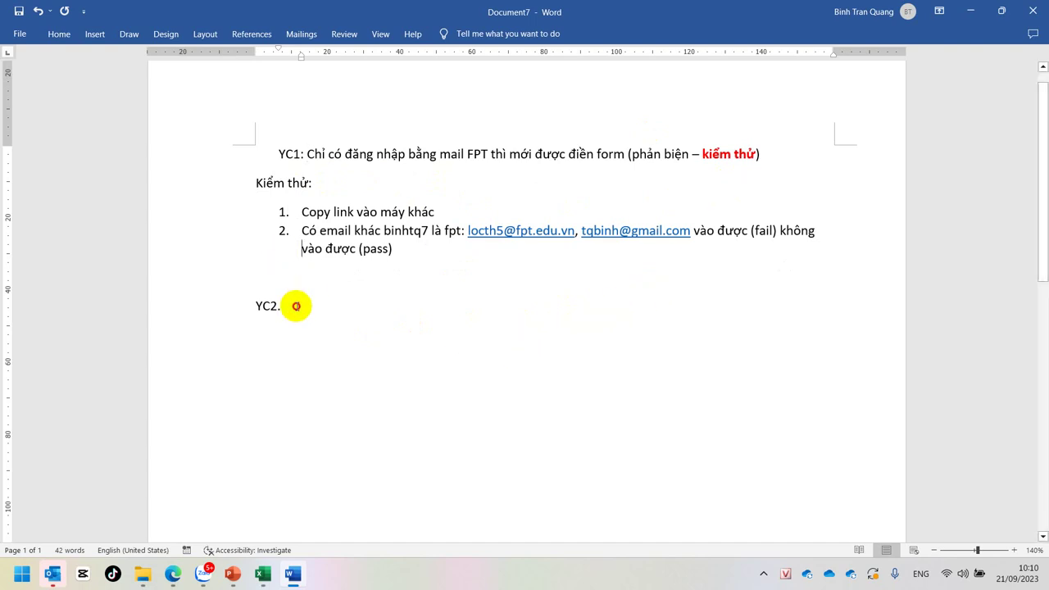
key("BackSpace")
key("BackSpace")
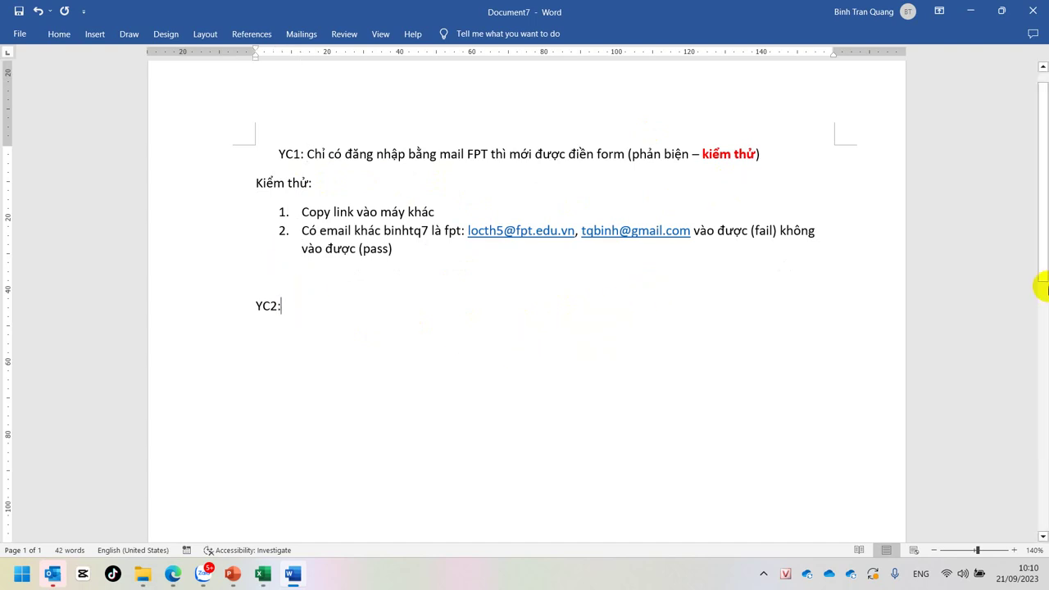
Step: Write YC2 'Email nào cũng phản hồi được', then 'Kiểm thử:' with numbered test '1. Link'
type(": ")
type("E")
type("mail")
type(" nào cũng")
type("phan")
type("r hooif ")
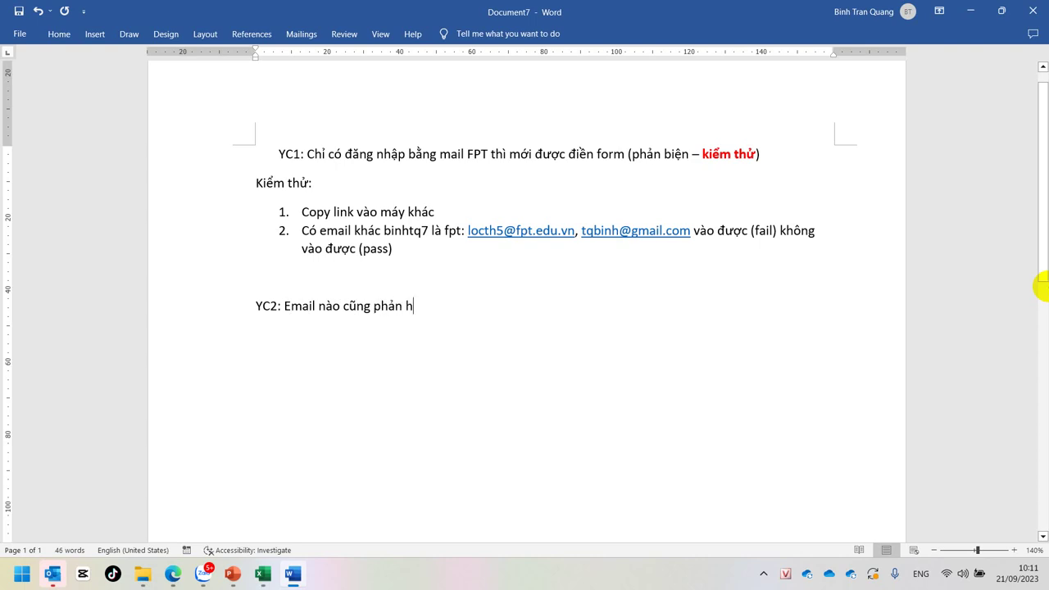
type("dduwowcj")
key("Return")
type("kieemr thuwr:")
key("Return")
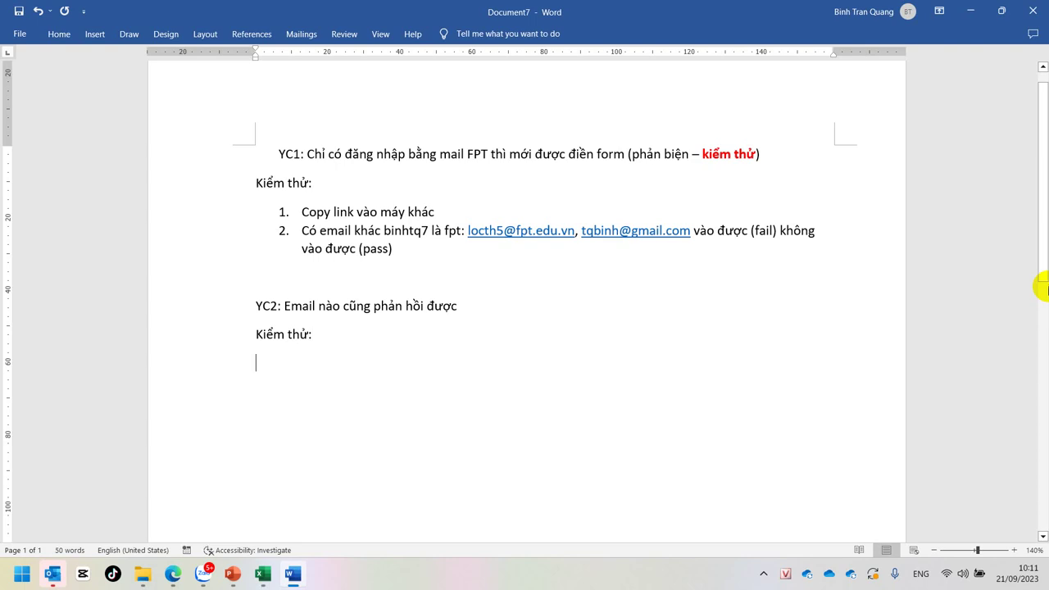
type("1. ")
type("link")
key("Return")
Step: Type 'Cần email:' followed by sample Gmail, Outlook and FPT addresses, fixing typos
type("caan ema")
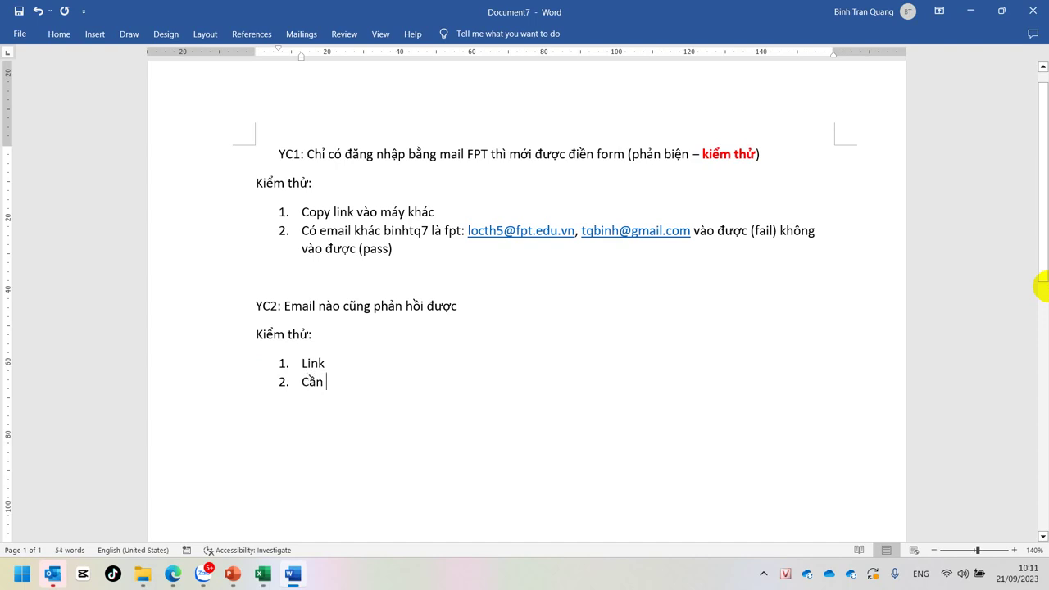
type("il: b")
key("BackSpace")
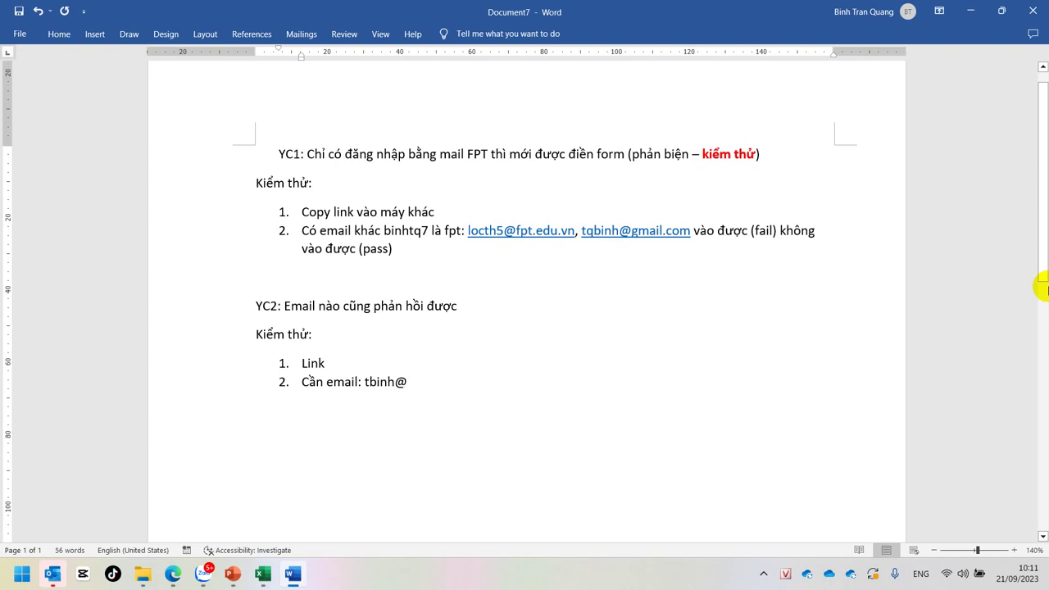
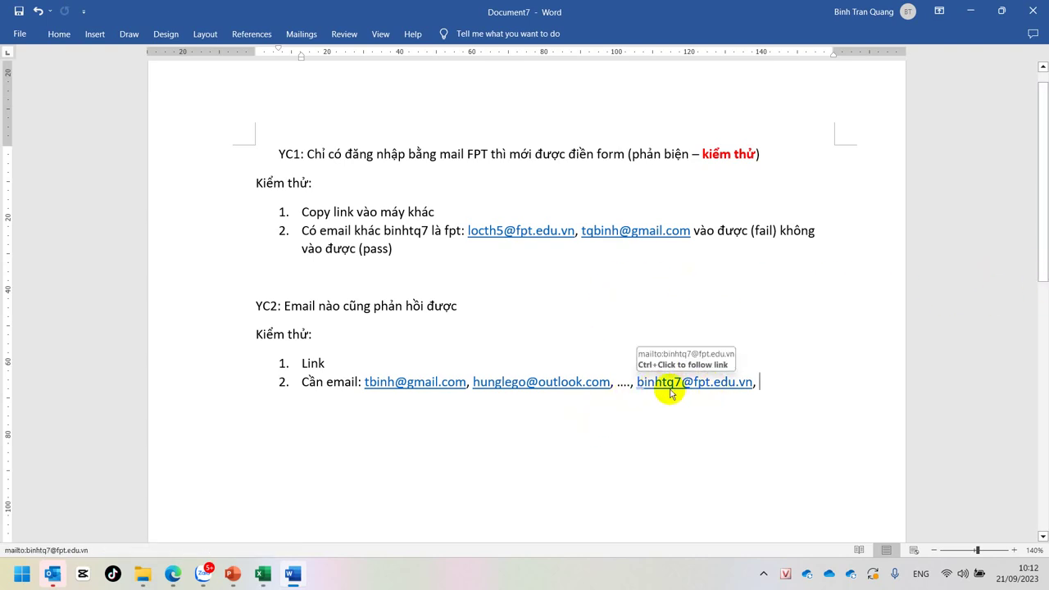
Step: Look over the sample email list and the YC1 heading by selecting parts of them
left_click(359, 379)
left_click_drag(359, 379, 608, 381)
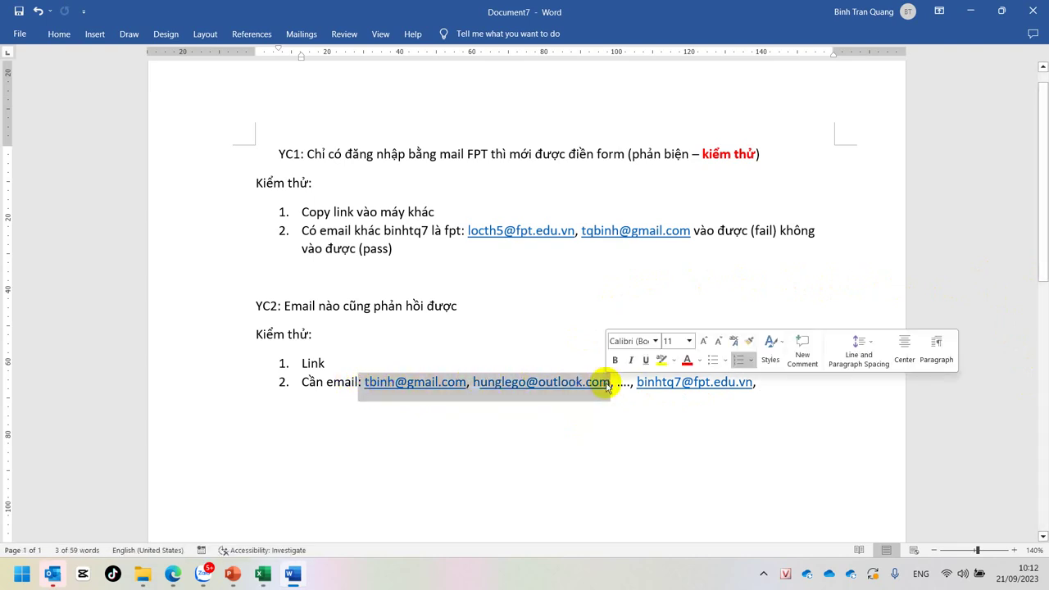
left_click(409, 429)
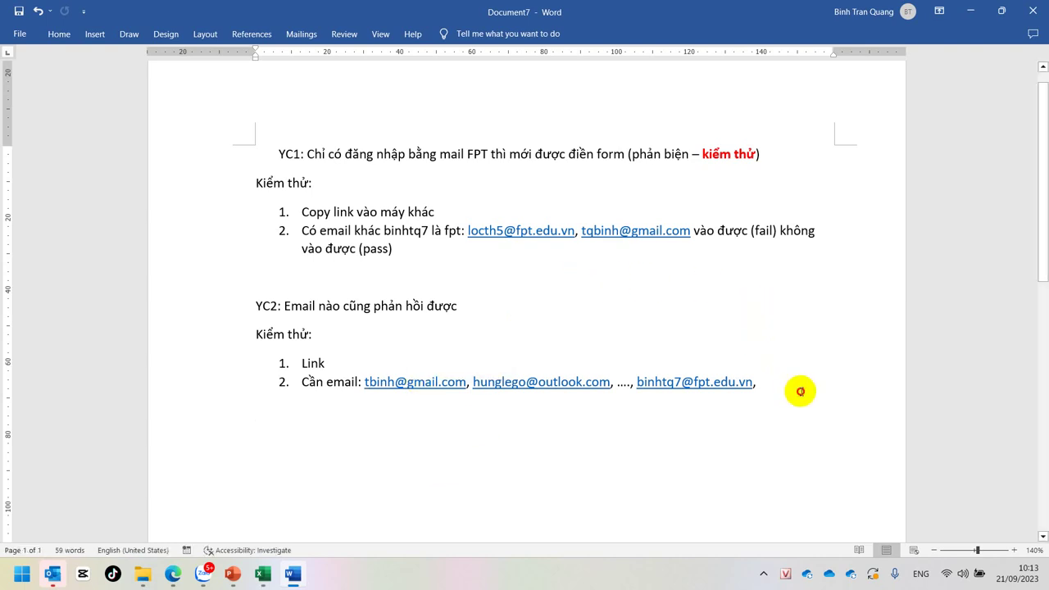
left_click(800, 391)
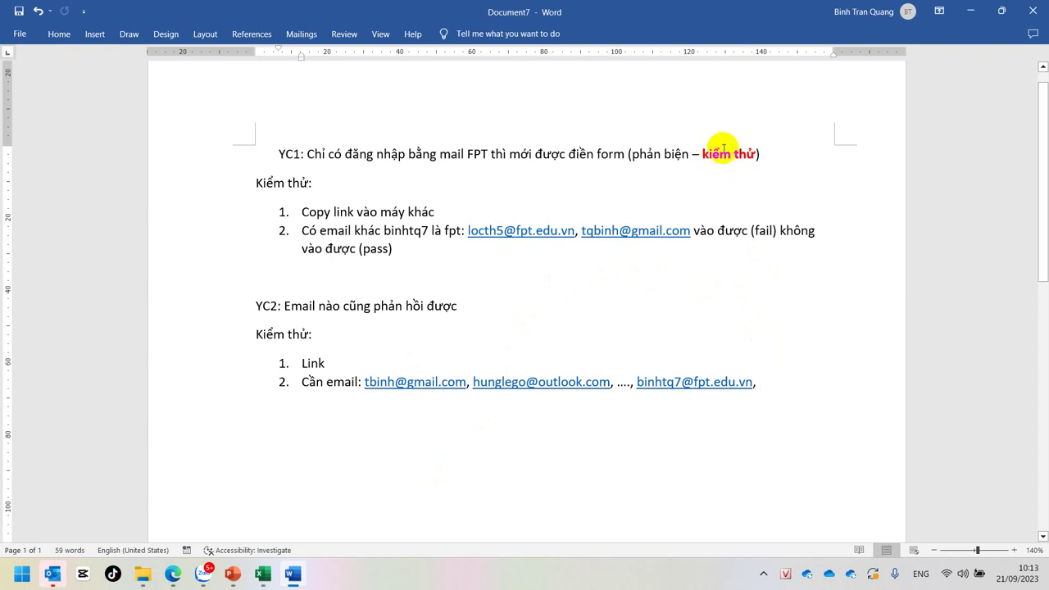
left_click_drag(703, 155, 755, 156)
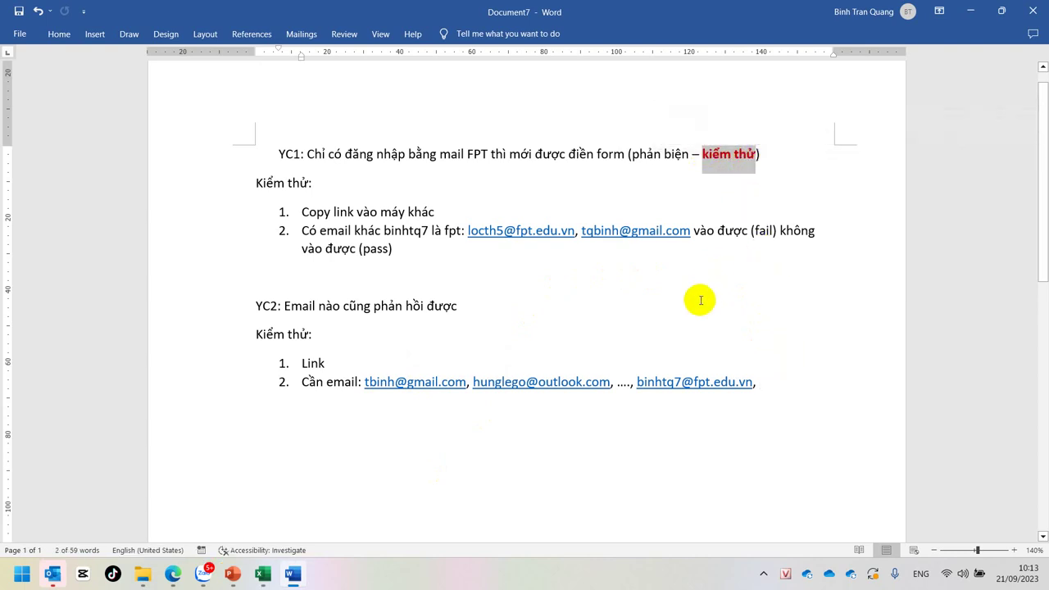
double_click(477, 154)
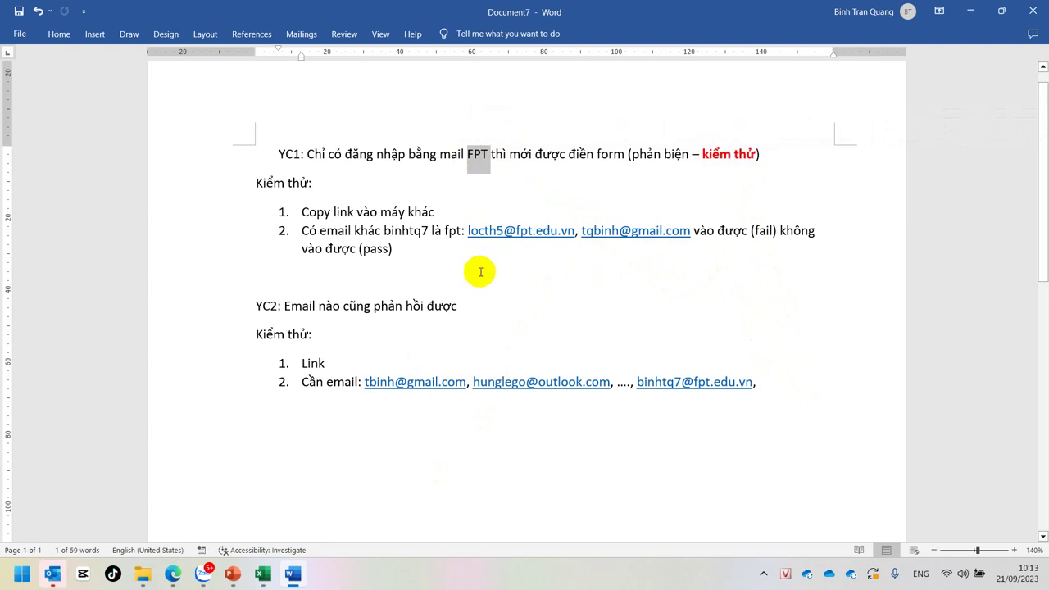
left_click(330, 151)
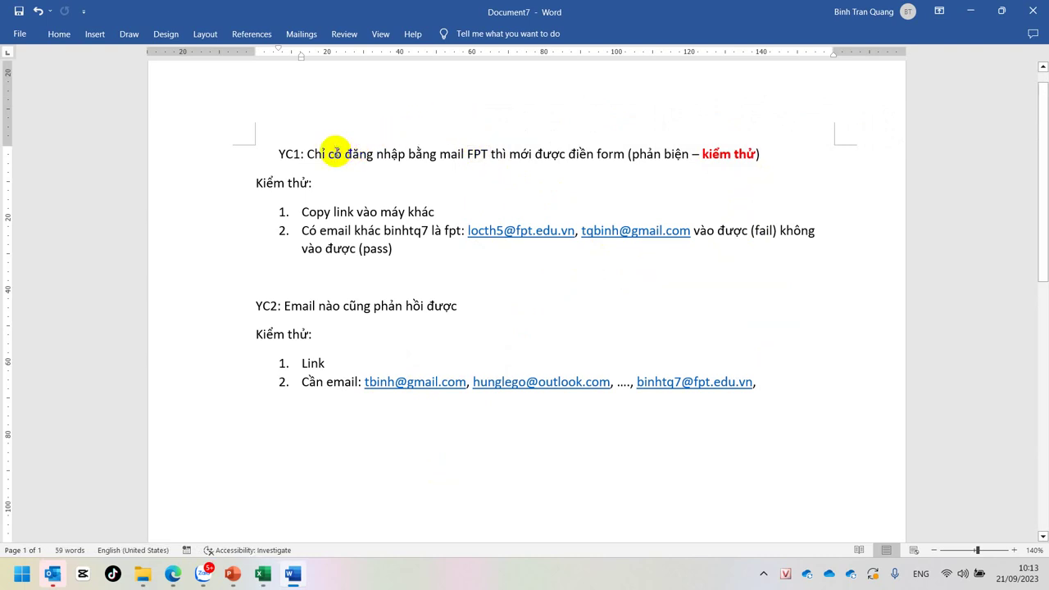
Step: Change the second heading's label from YC2 to YC1'
left_click_drag(280, 152, 297, 153)
double_click(264, 304)
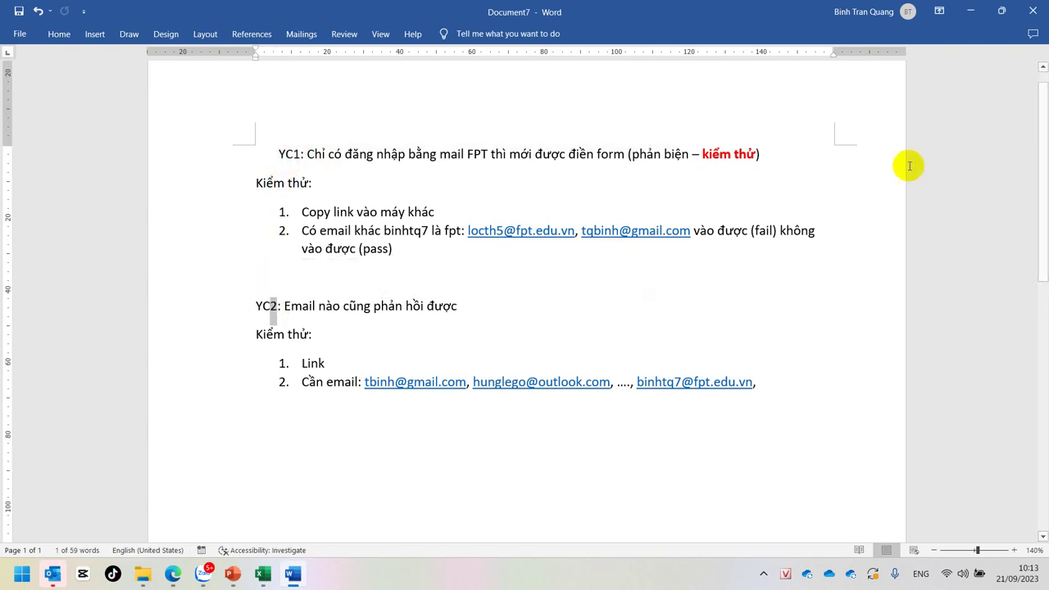
type("1")
type("'")
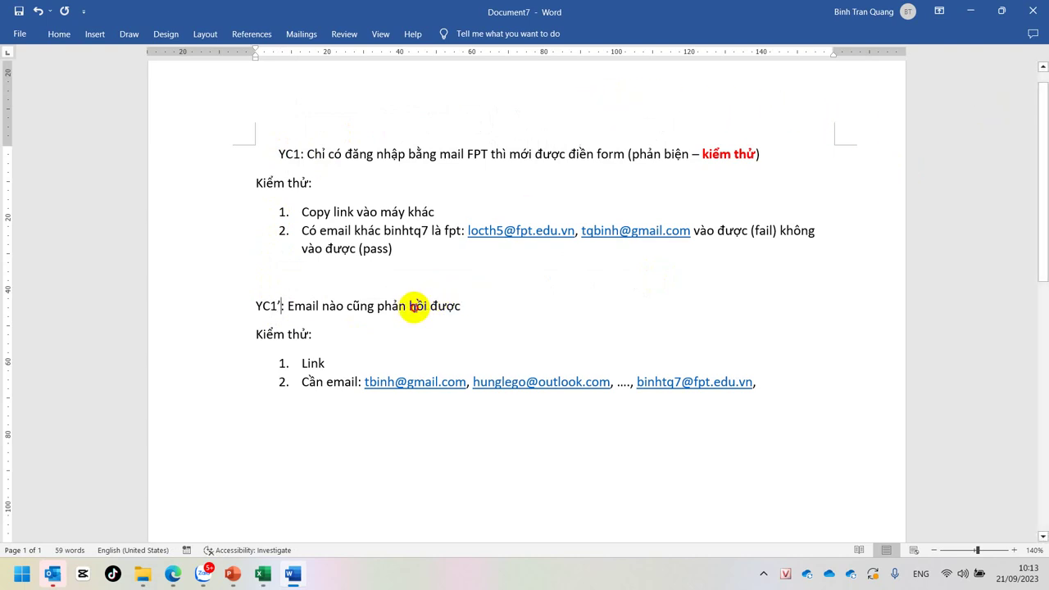
Step: Add the line 'Lấy địa chỉ email thực hiện form' below the YC1’ heading in Word
left_click(519, 314)
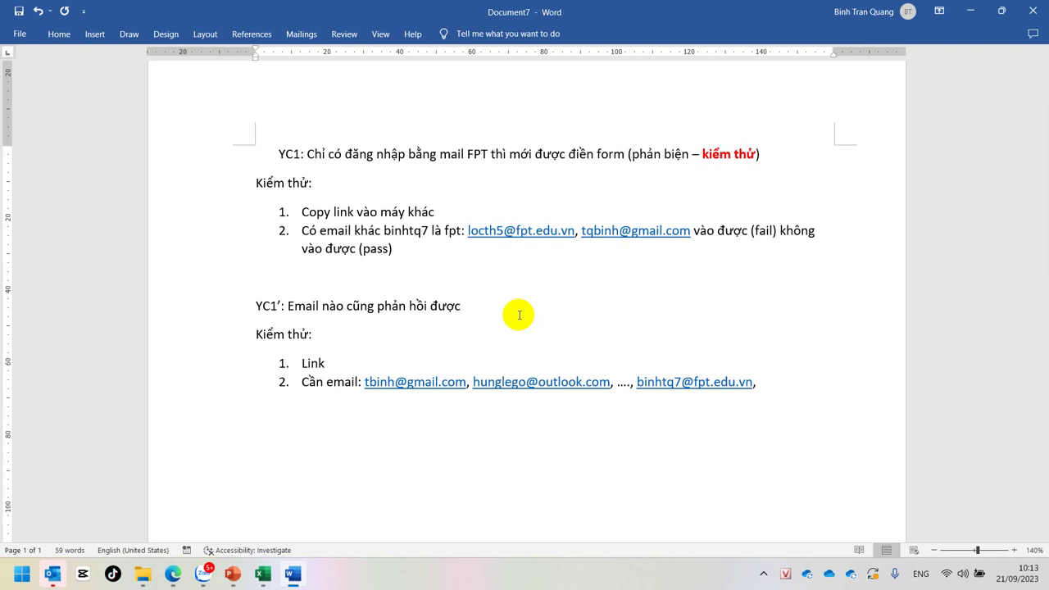
key("Return")
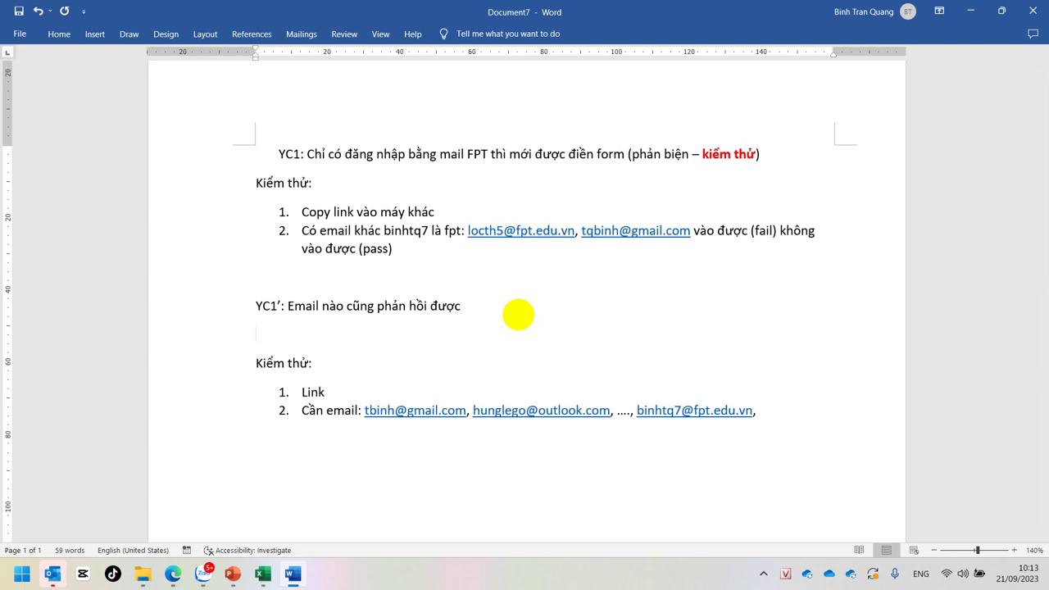
type("Lấy")
type(" địa chi")
type("r ")
type("dd")
key("BackSpace")
type("email ")
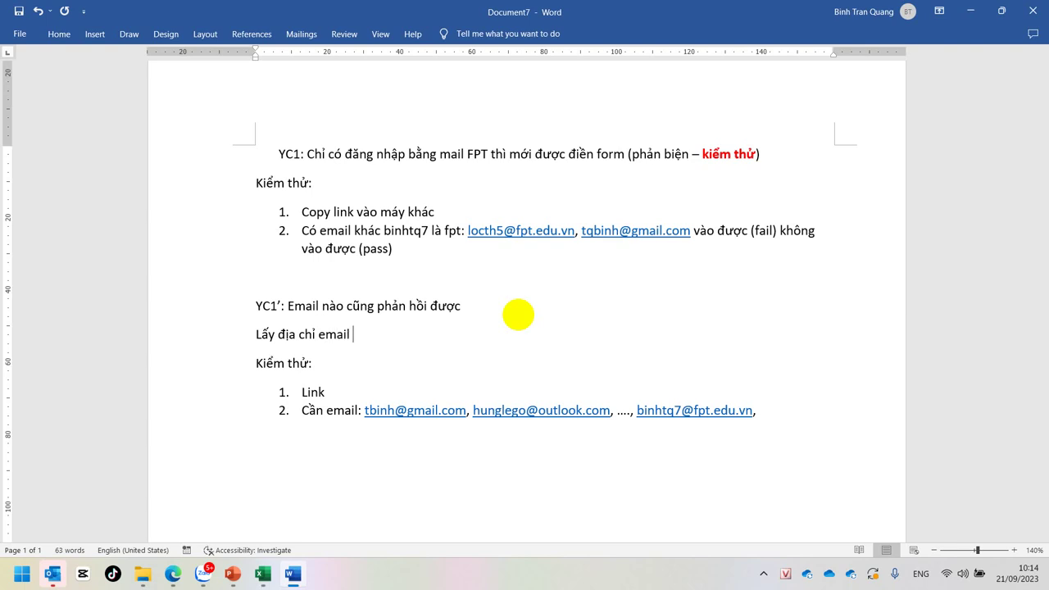
type("thuwj")
type("c hieenj ")
type("form")
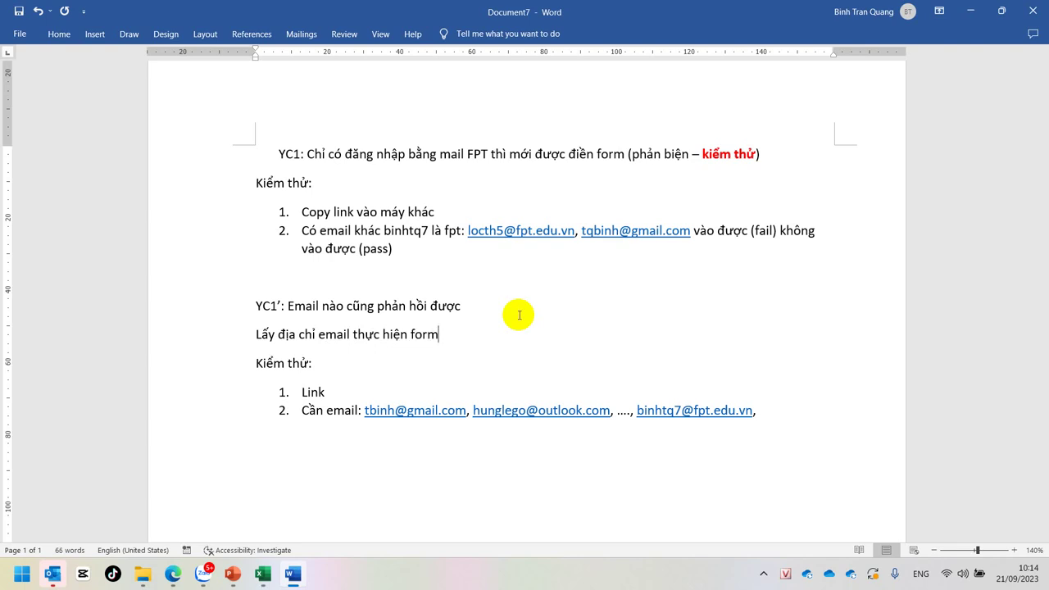
Step: Prefix the new line with 'YC2.' and bring the Điểm Danh Google Form forward
left_click(255, 333)
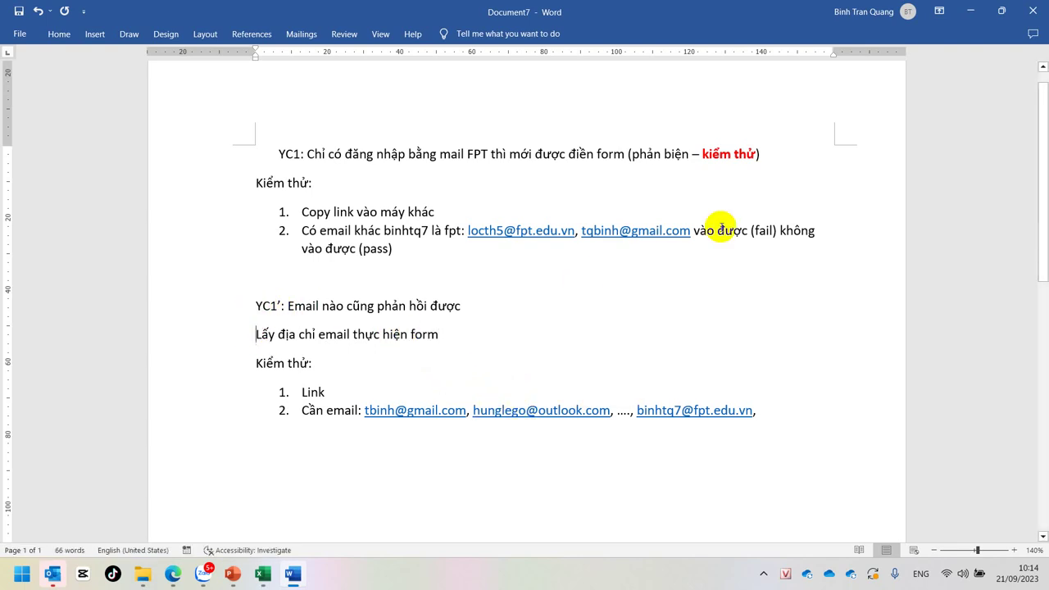
type("YC2")
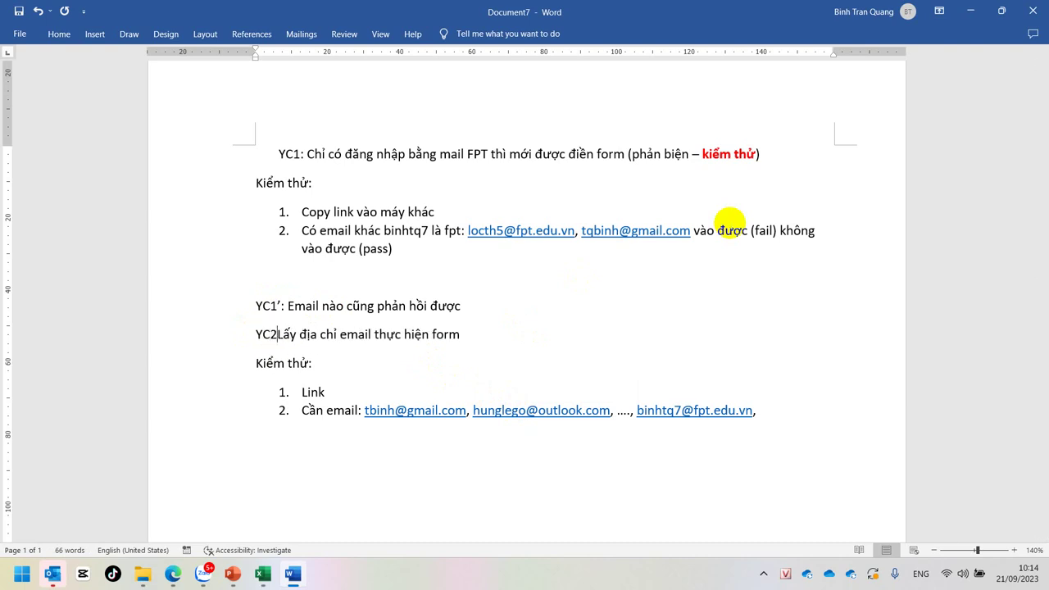
type(".")
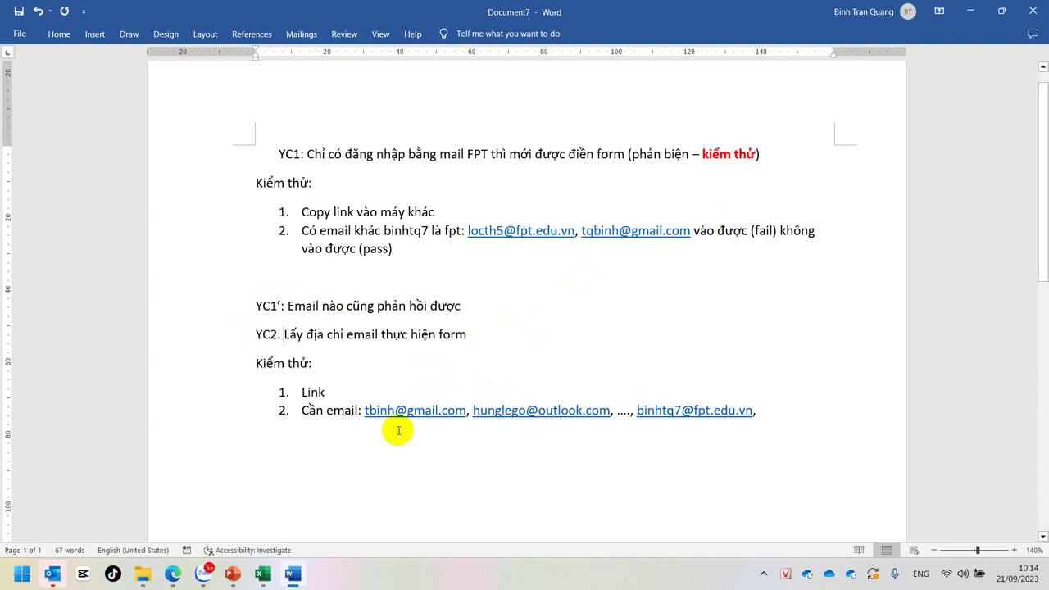
mouse_move(173, 573)
left_click(131, 527)
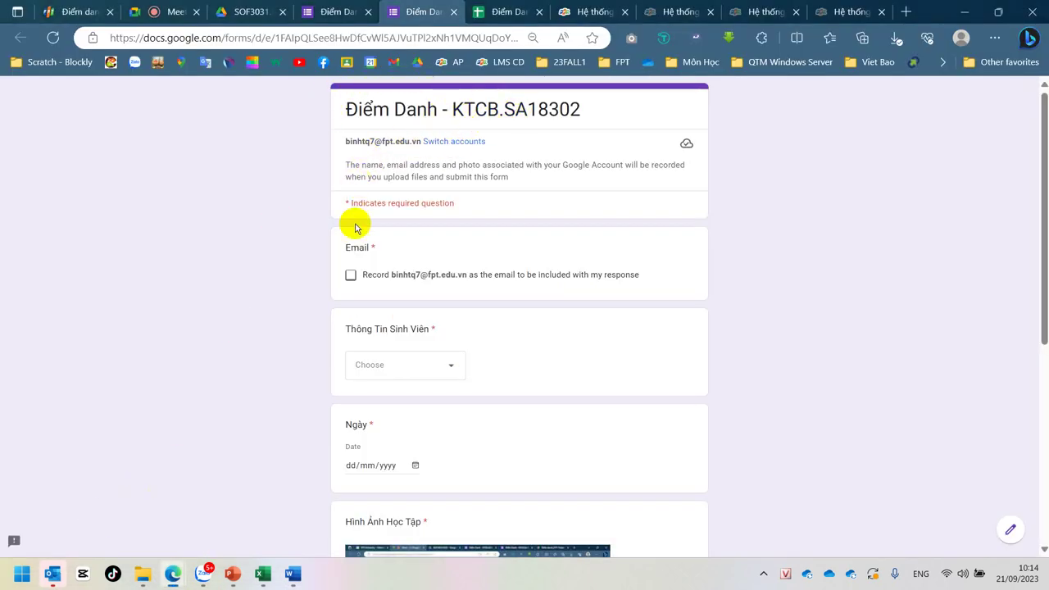
Step: Review the Điểm Danh - KTCB.SA18302 questions, from the Email title through Thông Tin Sinh Viên to Ý kiến thêm
left_click(345, 247)
left_click_drag(345, 247, 399, 248)
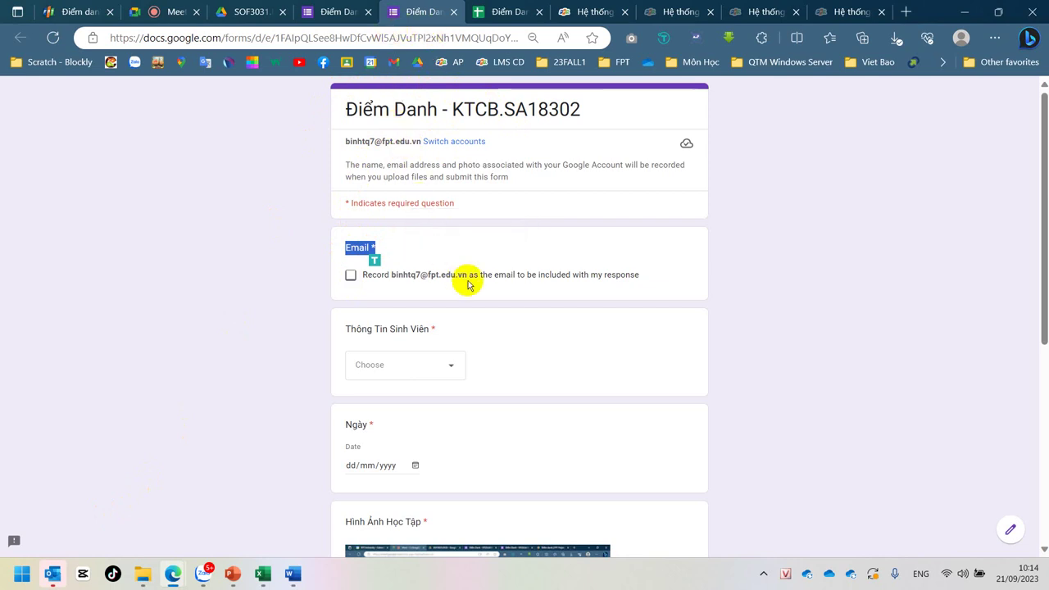
left_click(332, 11)
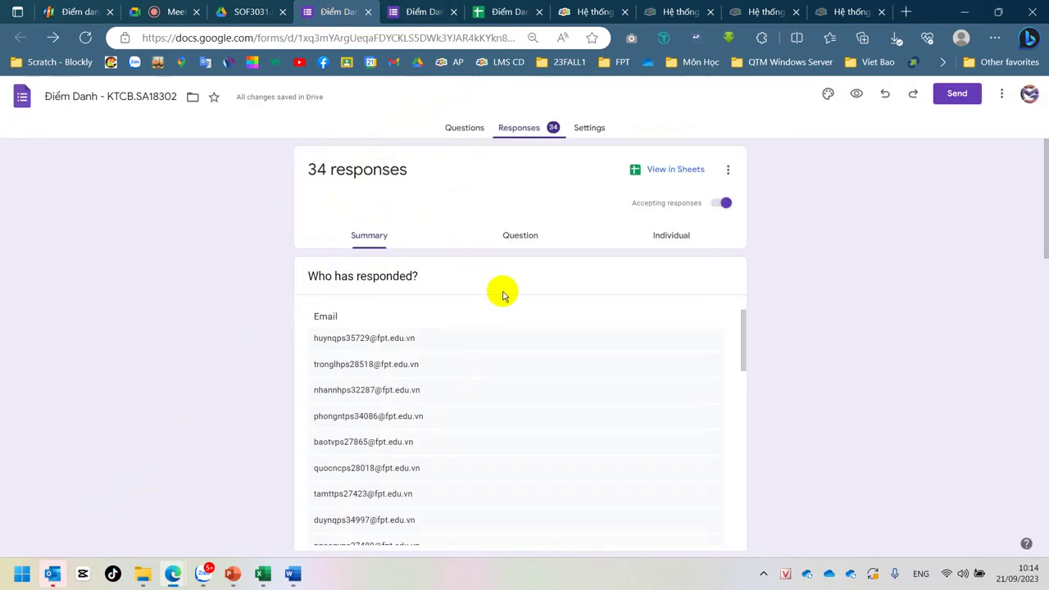
left_click(465, 131)
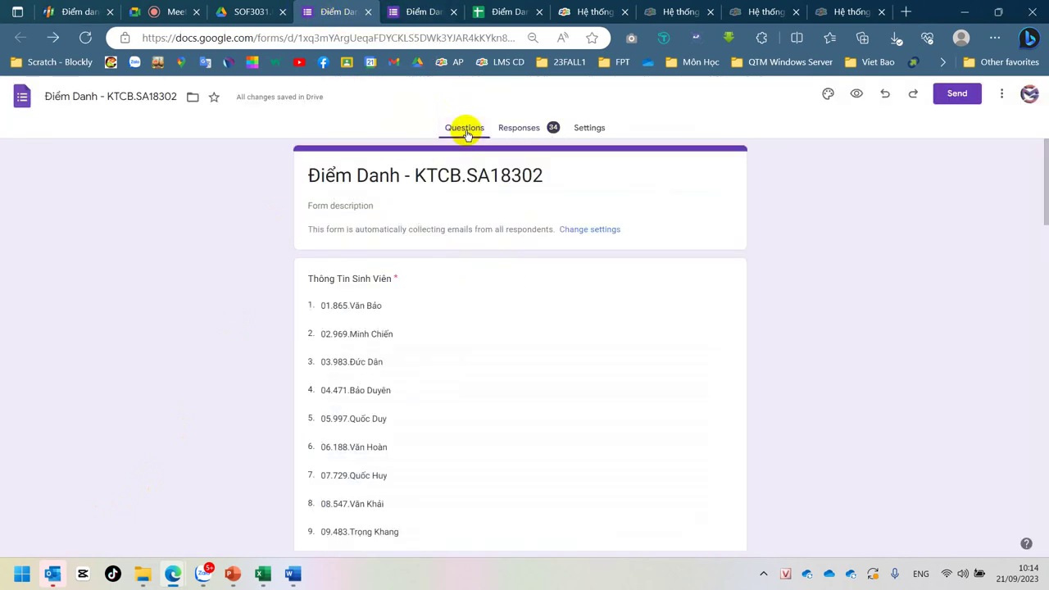
left_click(402, 173)
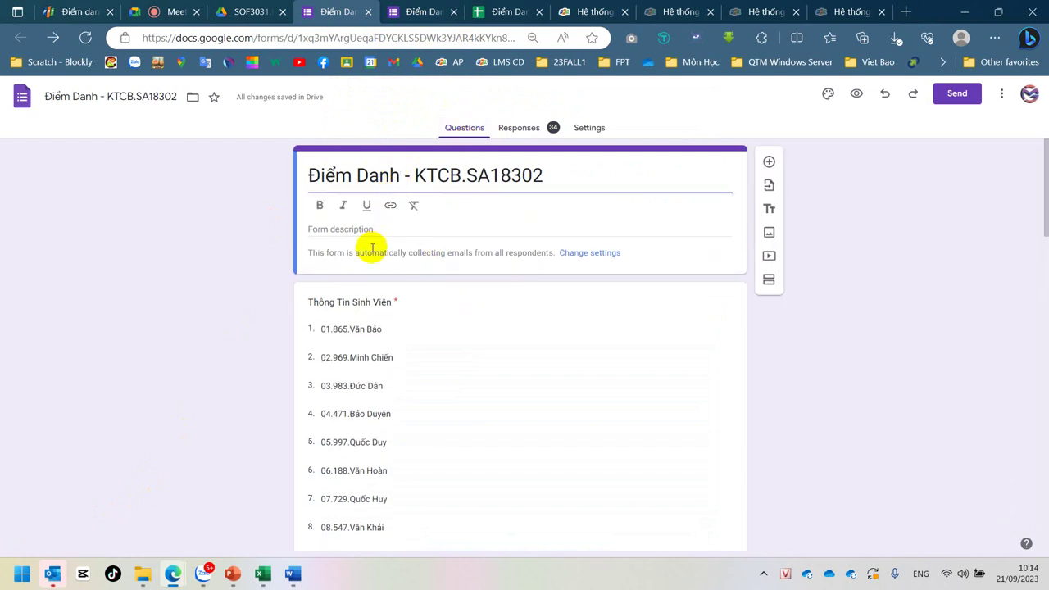
left_click(350, 301)
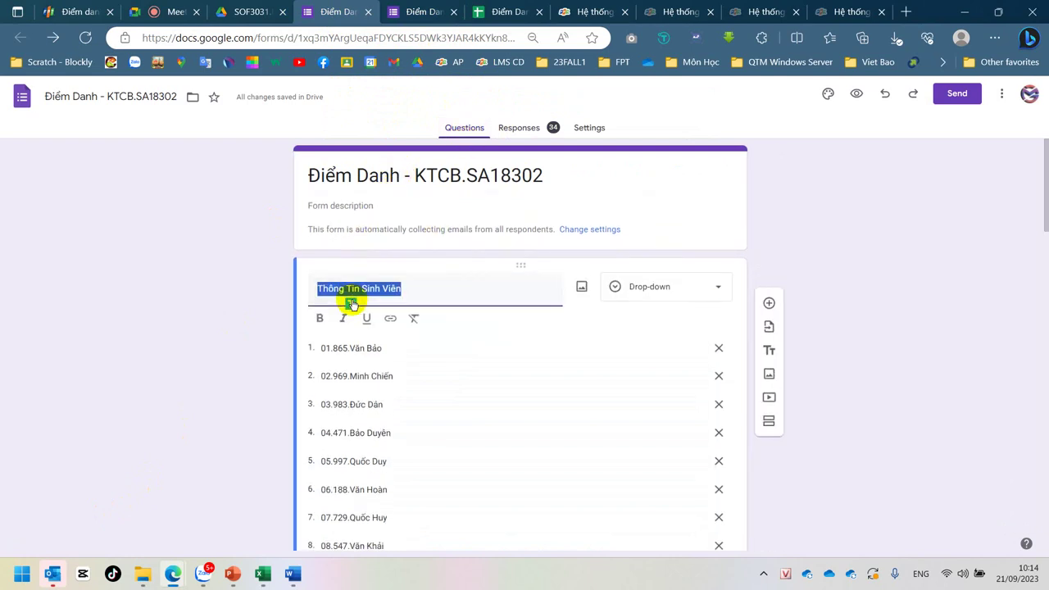
scroll(780, 377, "down", 20)
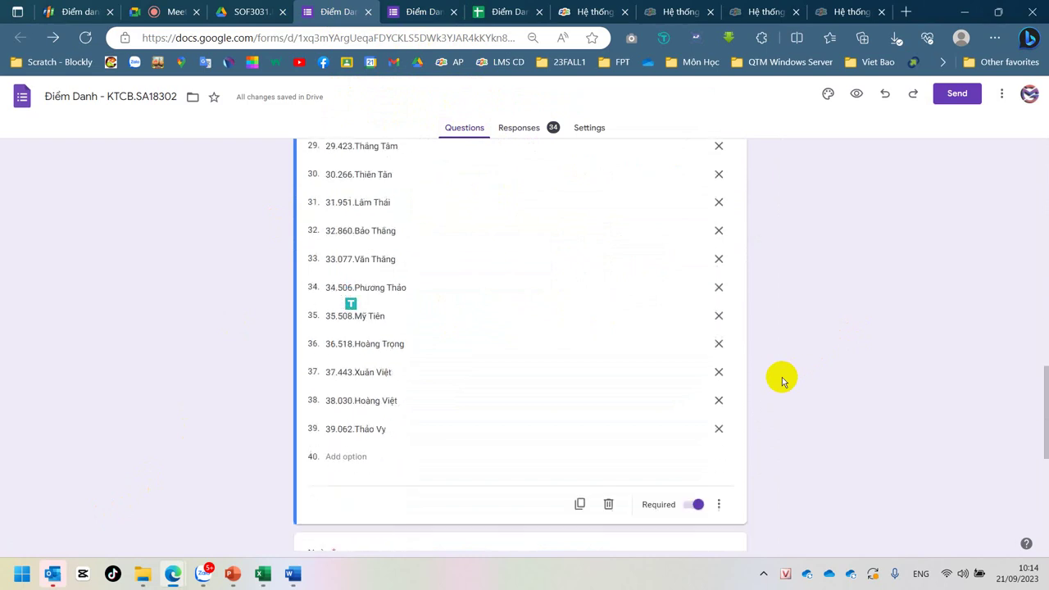
scroll(784, 378, "up", 3)
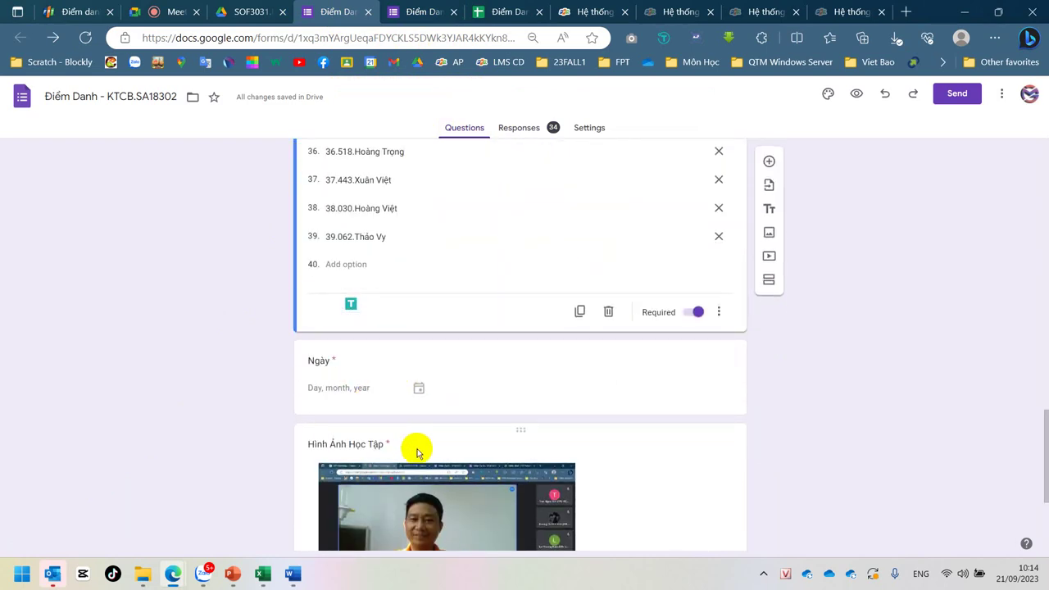
scroll(416, 452, "down", 3)
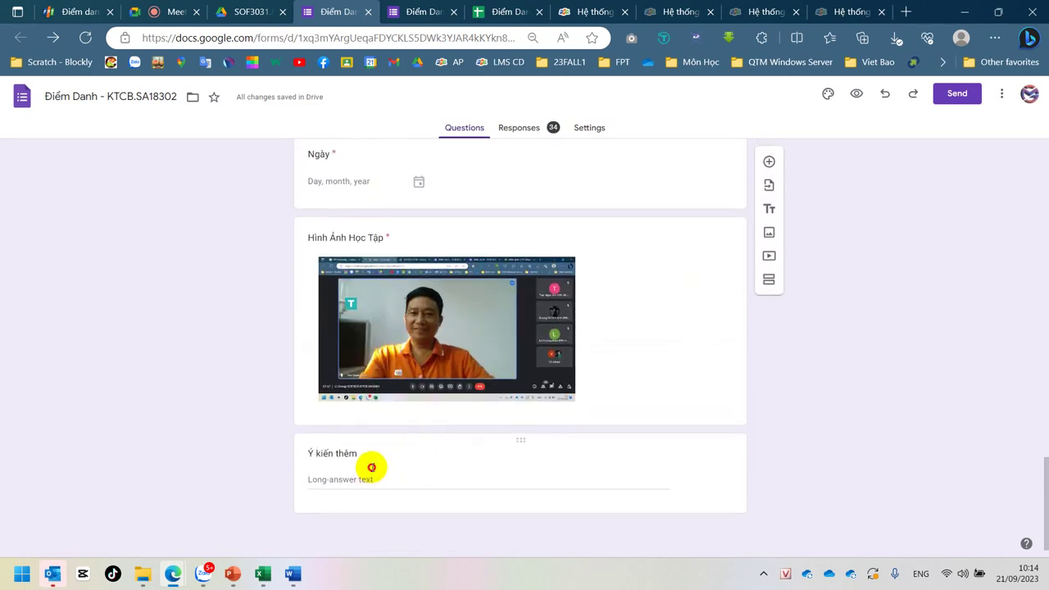
left_click(370, 469)
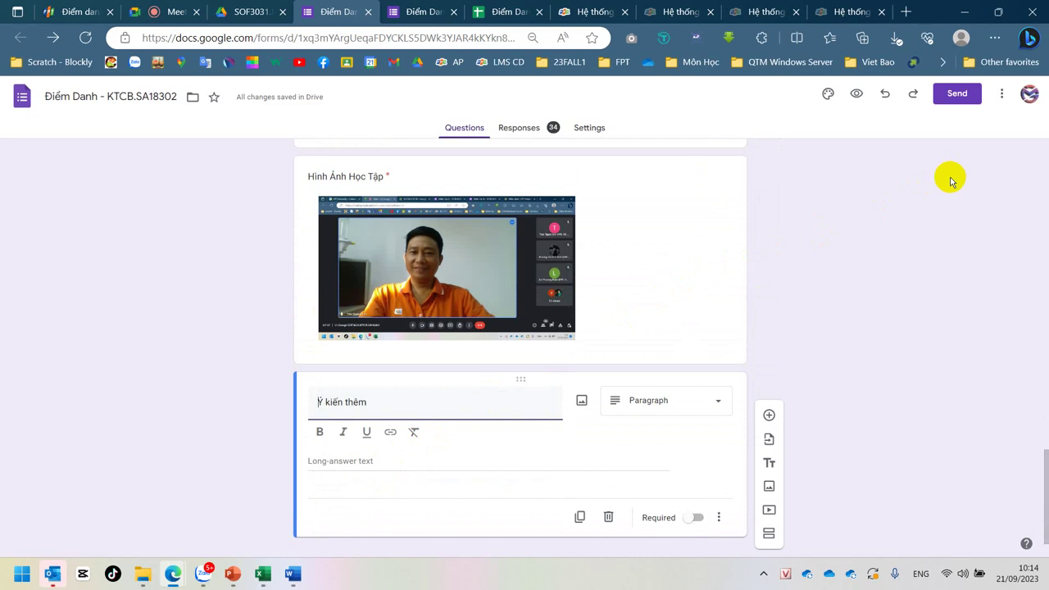
scroll(950, 182, "up", 20)
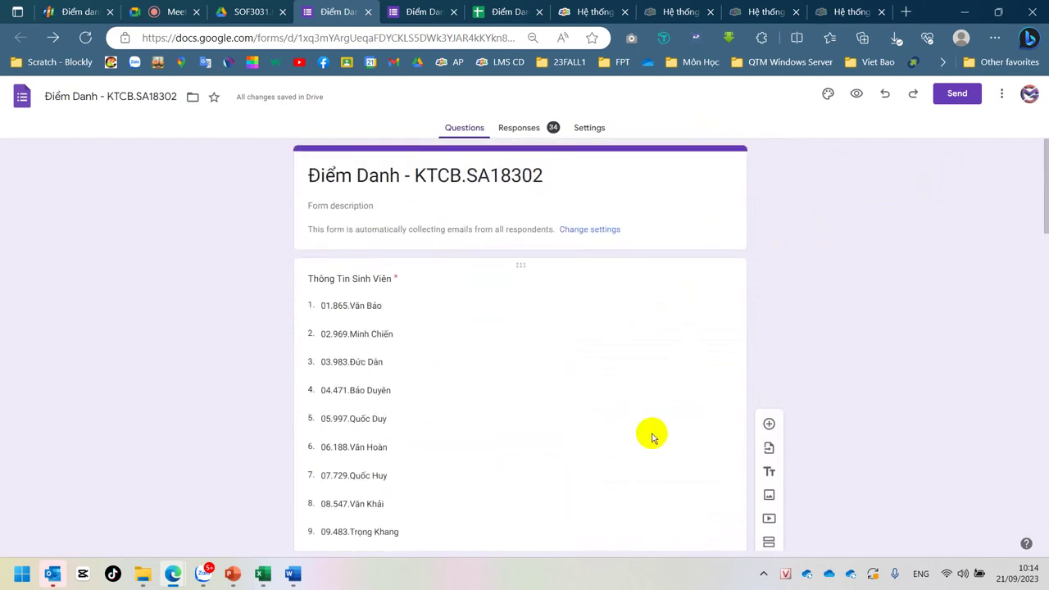
Step: In Settings, expand Presentation and Form defaults and keep email collection set to Verified
left_click(589, 131)
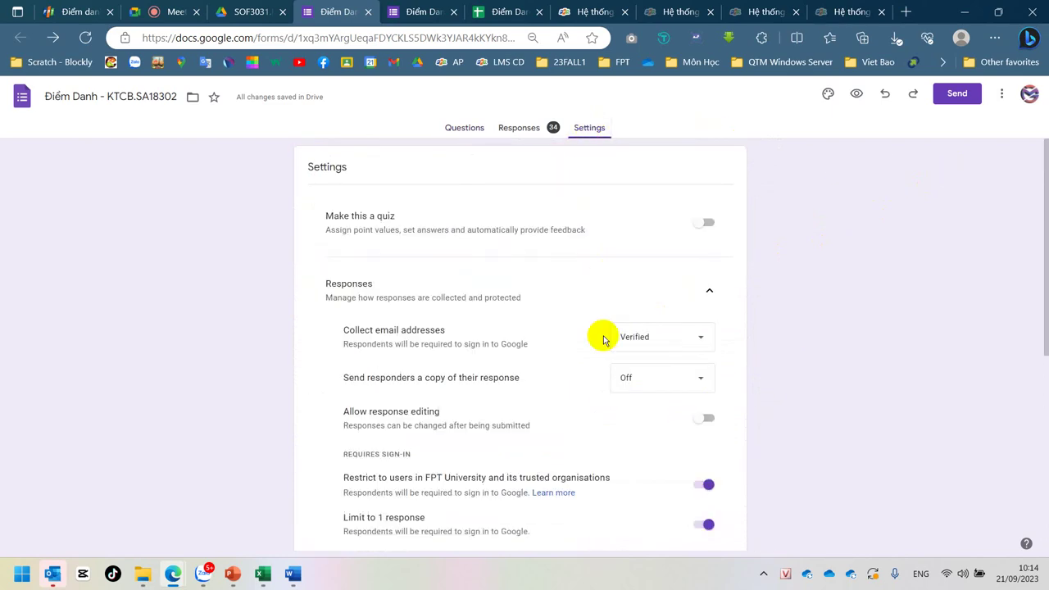
scroll(599, 385, "down", 5)
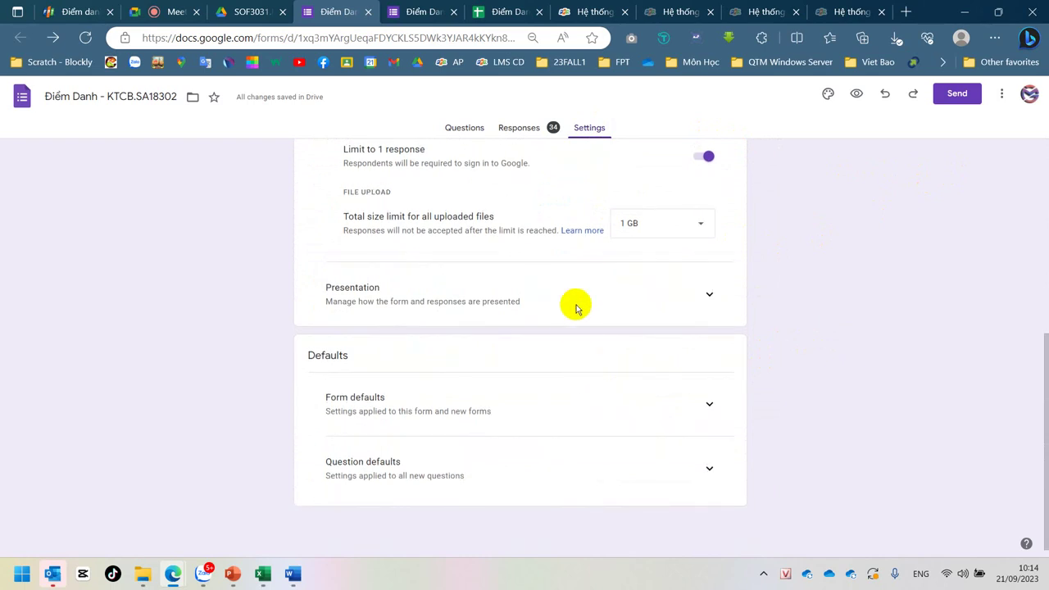
left_click(711, 294)
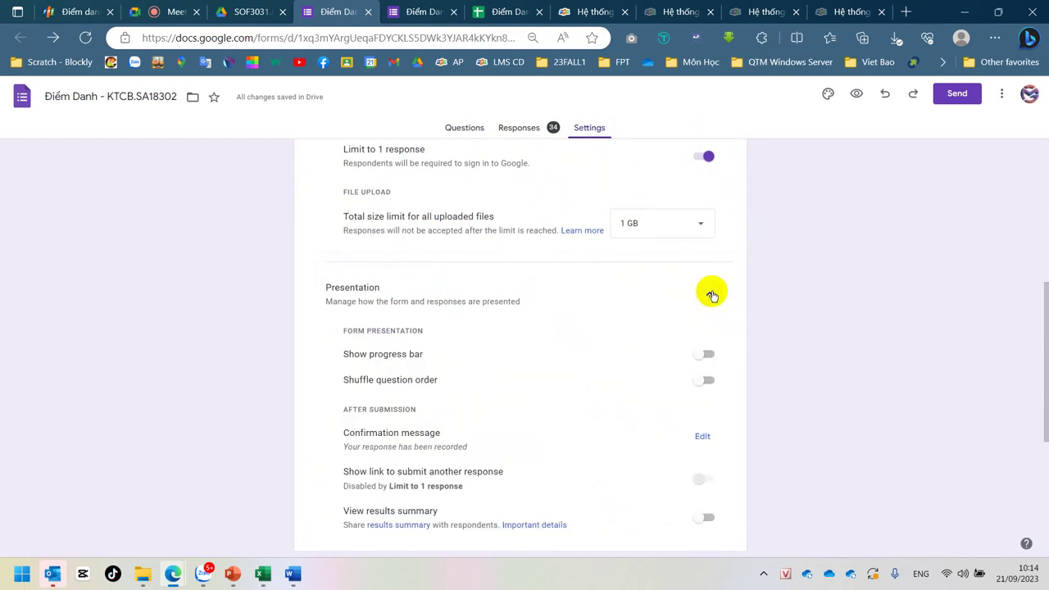
scroll(676, 352, "down", 3)
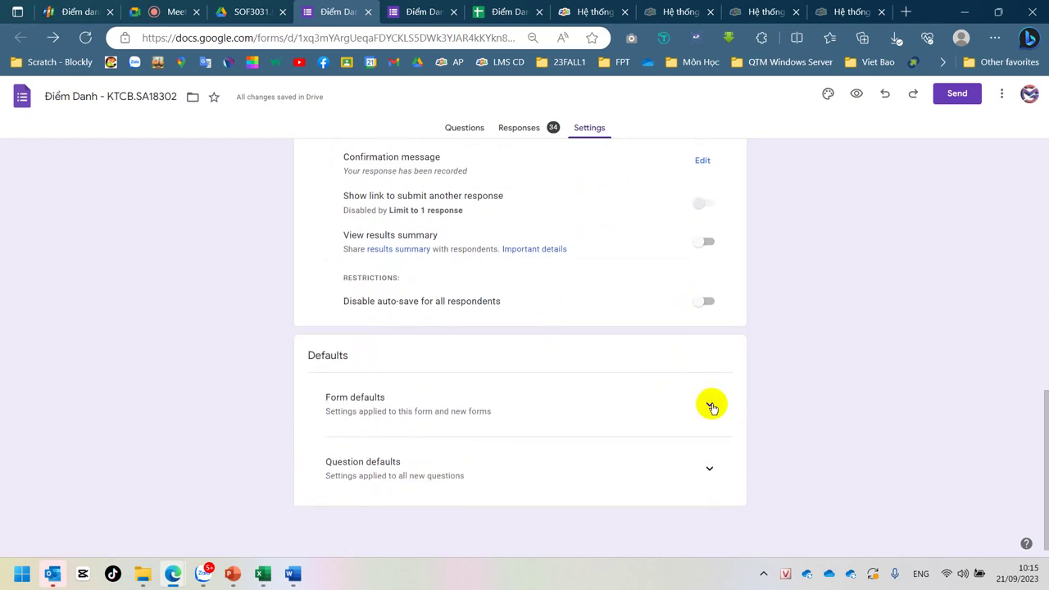
left_click(710, 403)
scroll(603, 474, "down", 1)
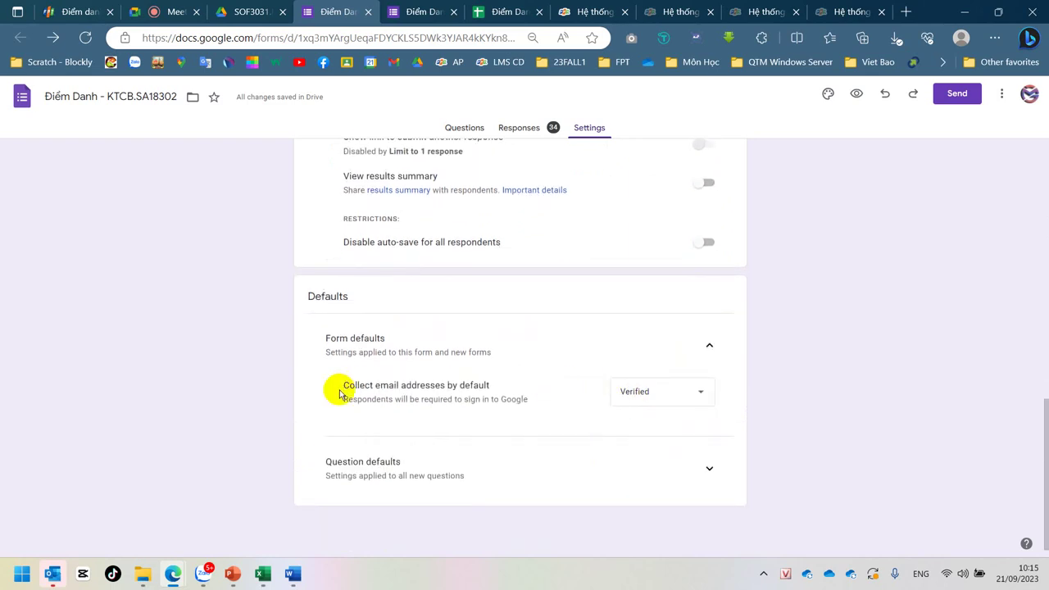
left_click_drag(343, 385, 500, 385)
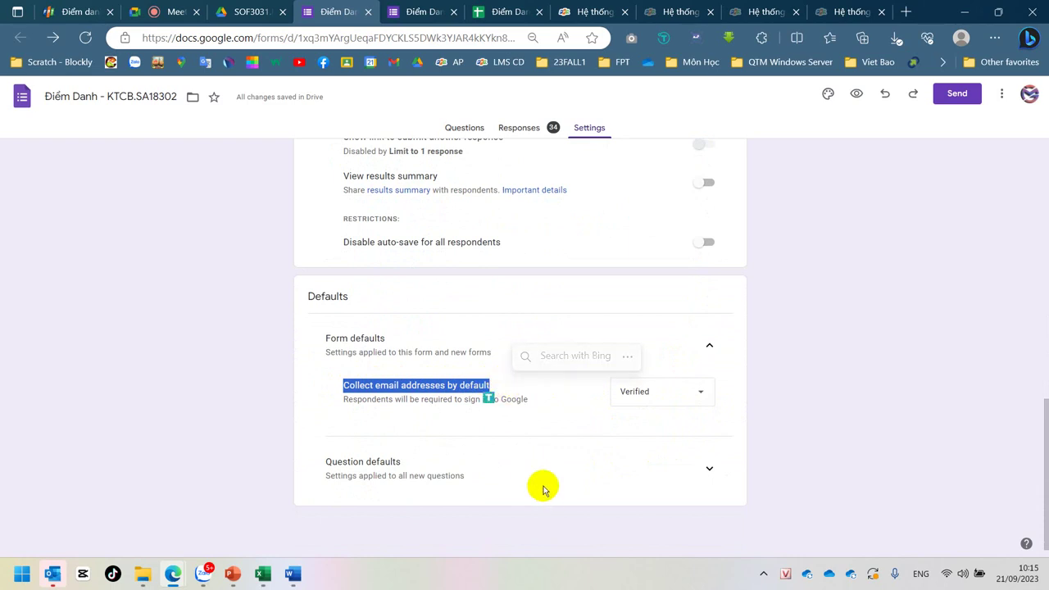
left_click(664, 384)
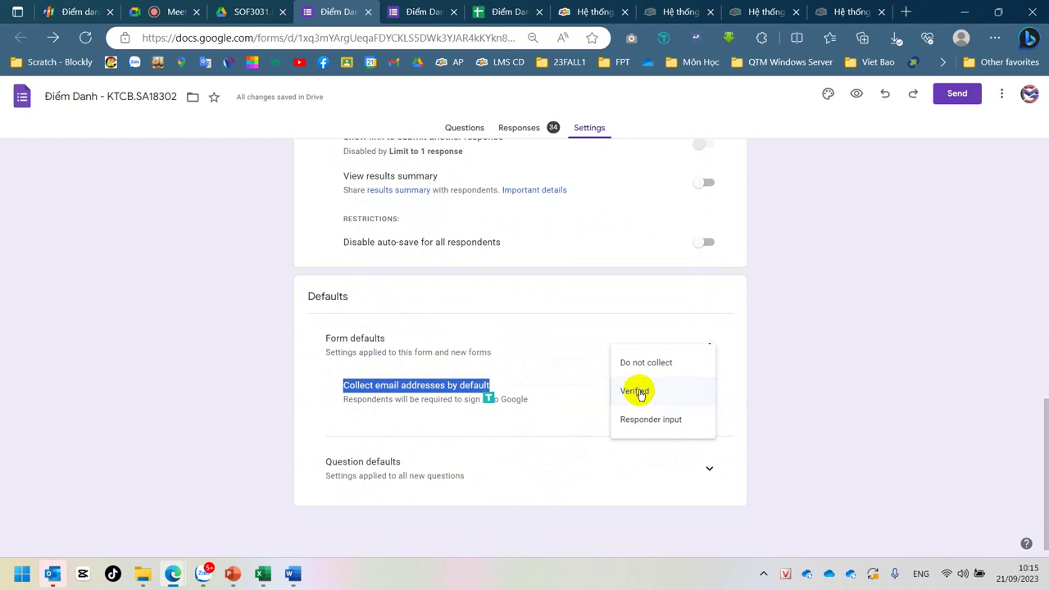
left_click(903, 312)
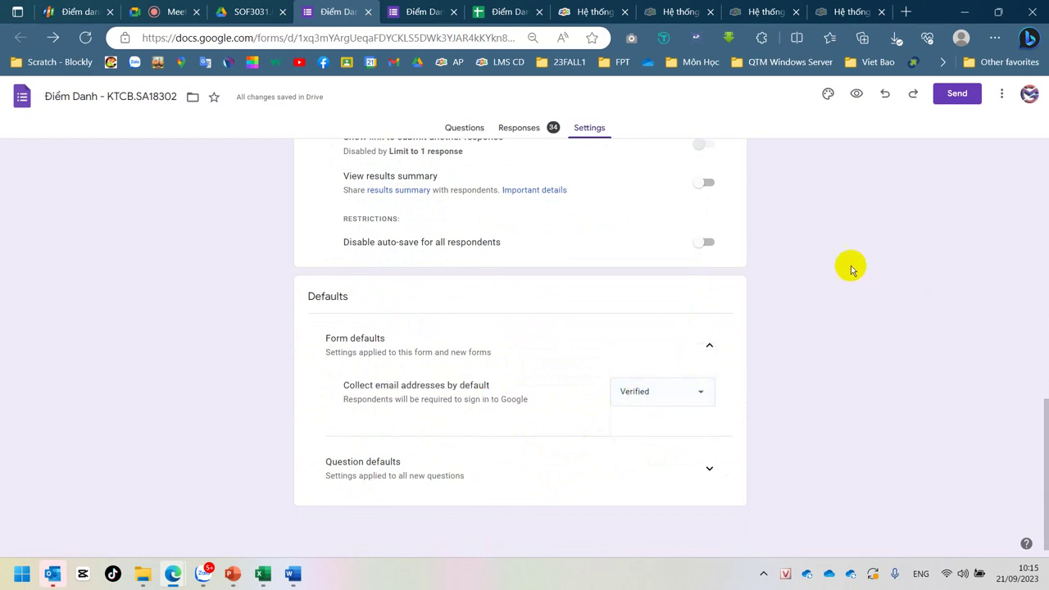
Step: Glance at the 34-response summary and the questions, then open the live attendance form
left_click(523, 136)
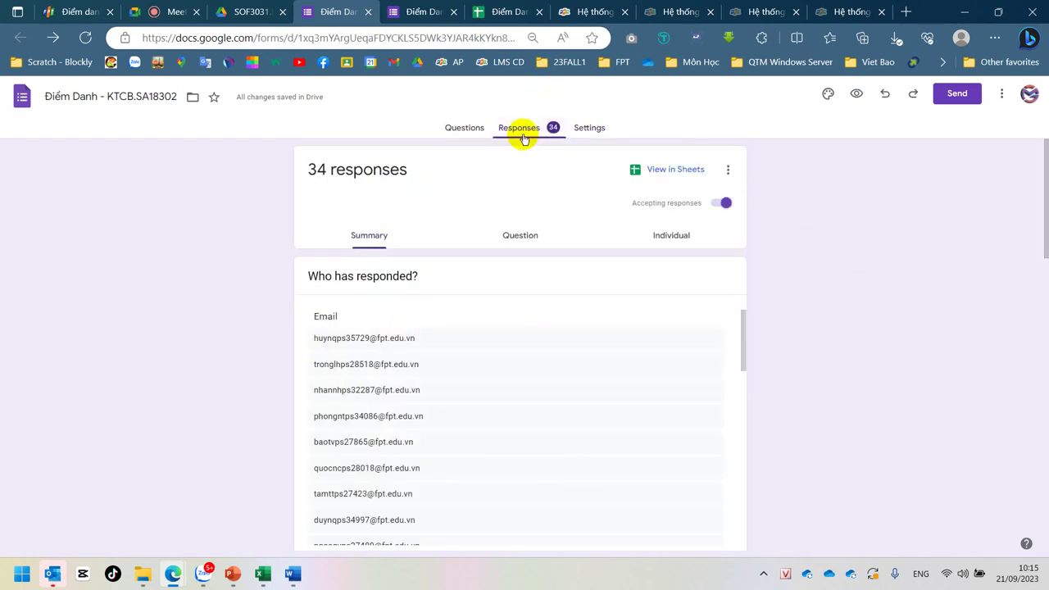
left_click(463, 130)
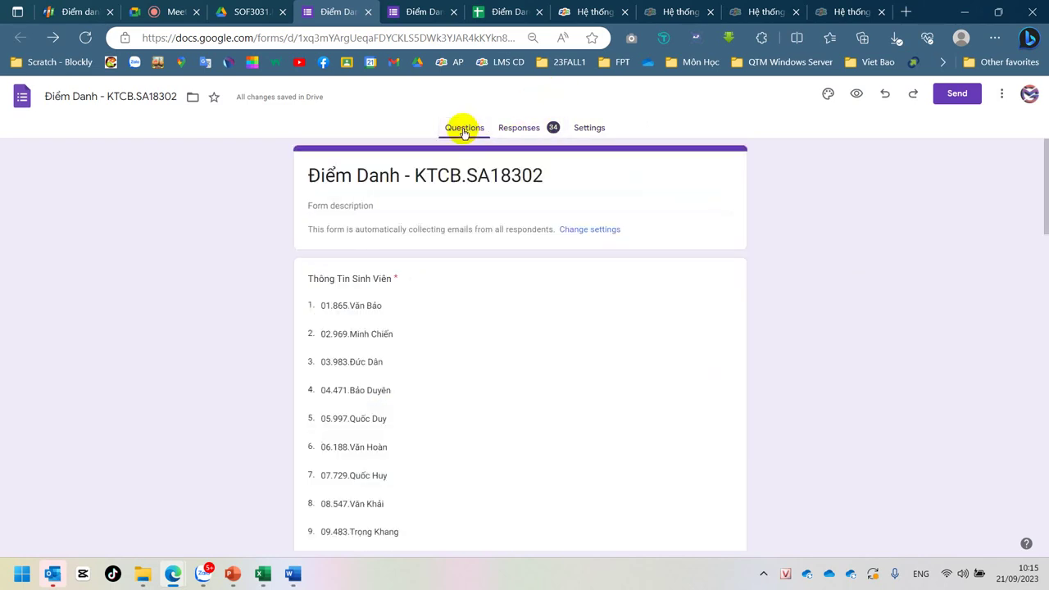
left_click(395, 12)
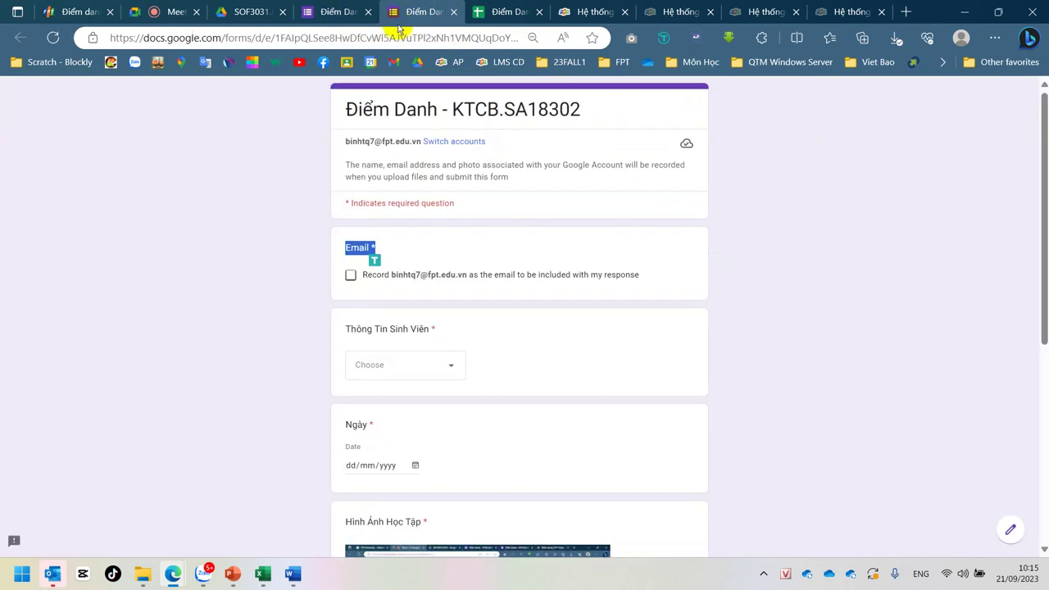
Step: Tick Record email on the live form, then switch to the Điểm Danh (Responses) spreadsheet
left_click(866, 231)
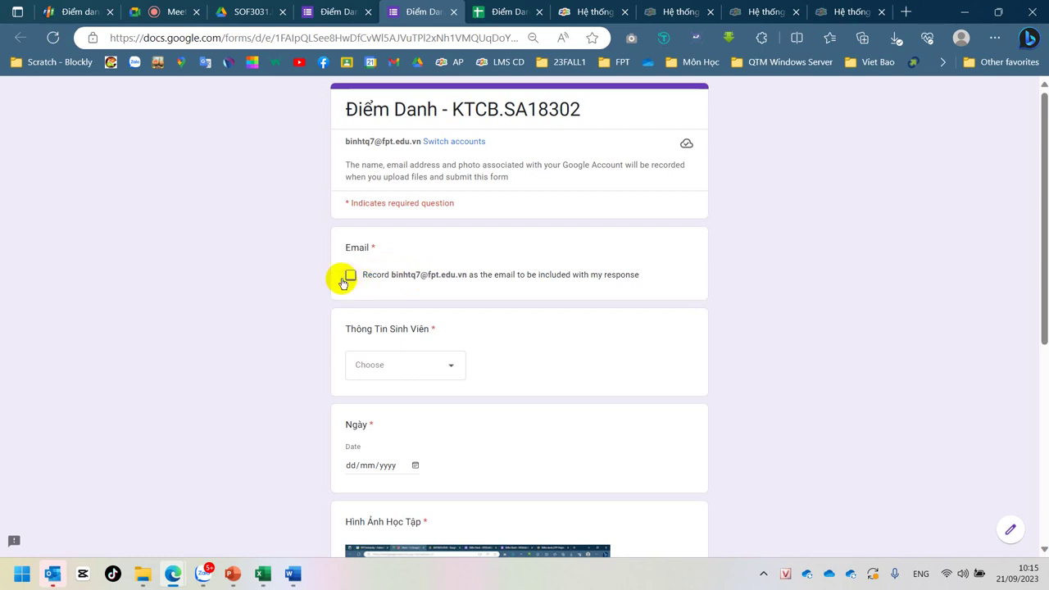
left_click(349, 277)
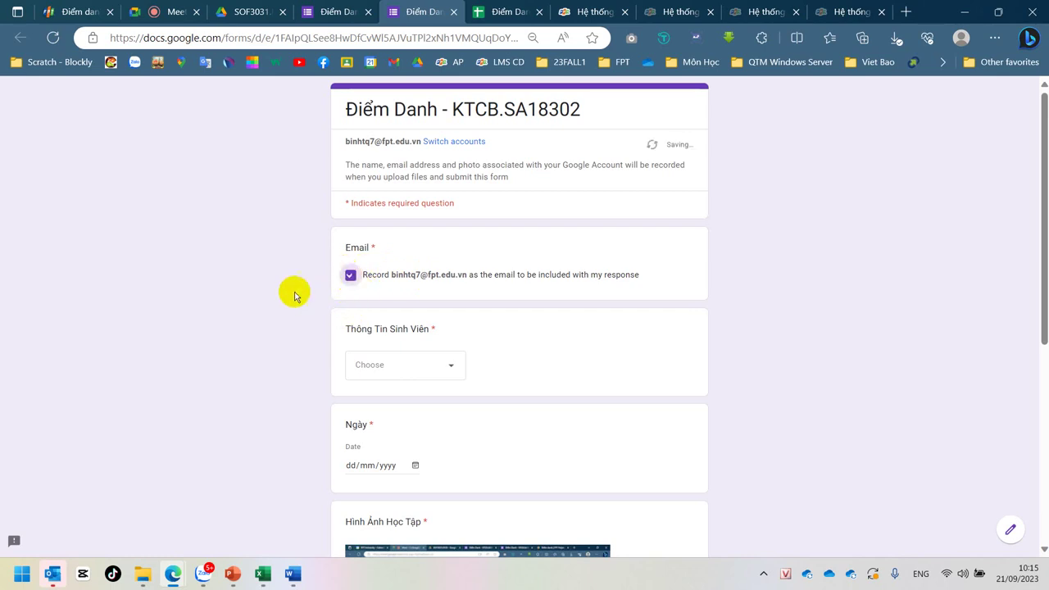
left_click(492, 11)
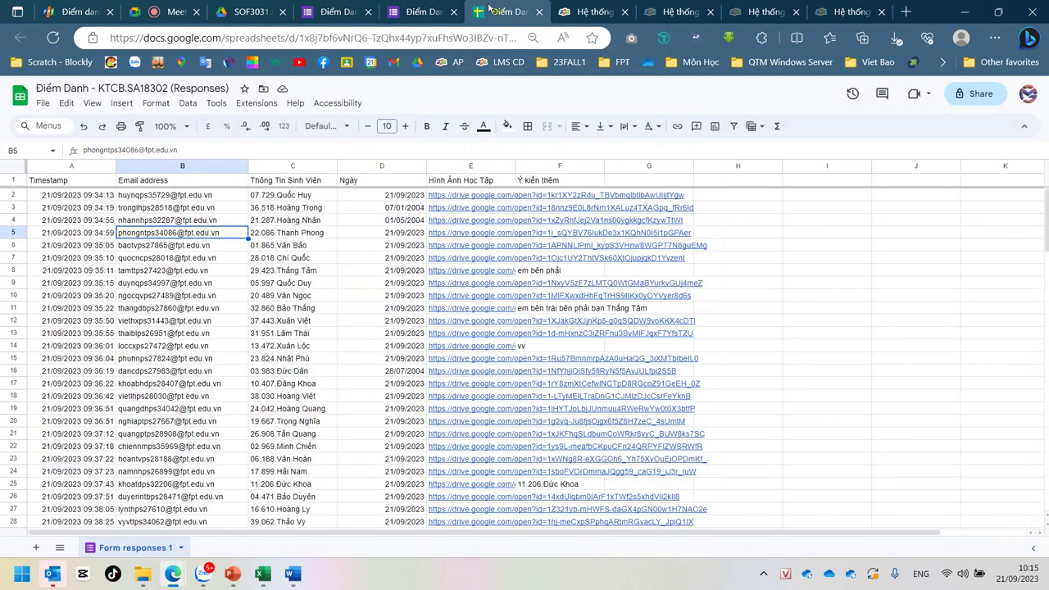
left_click(173, 207)
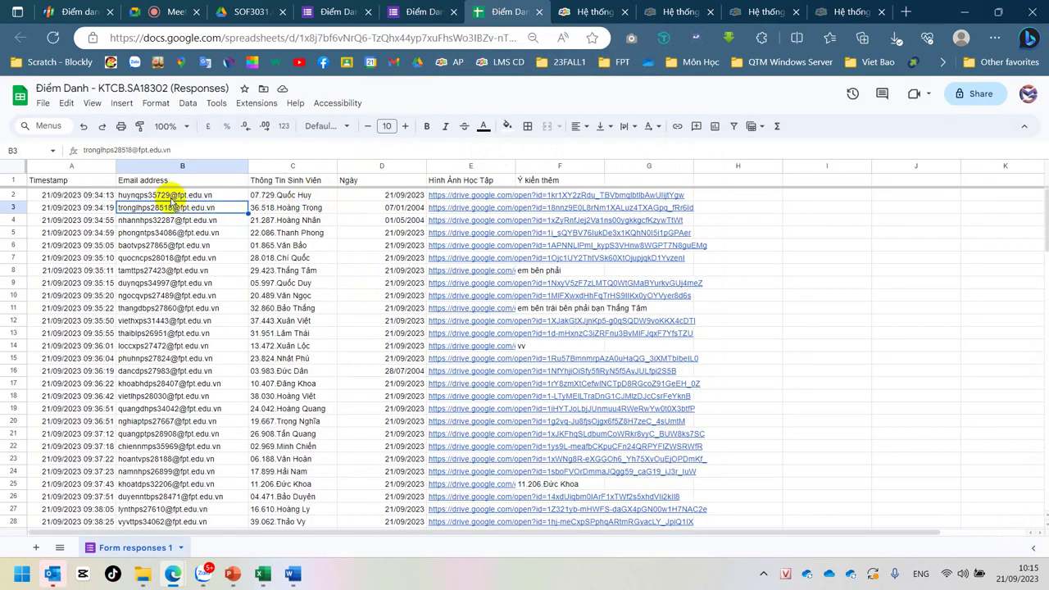
left_click(172, 197)
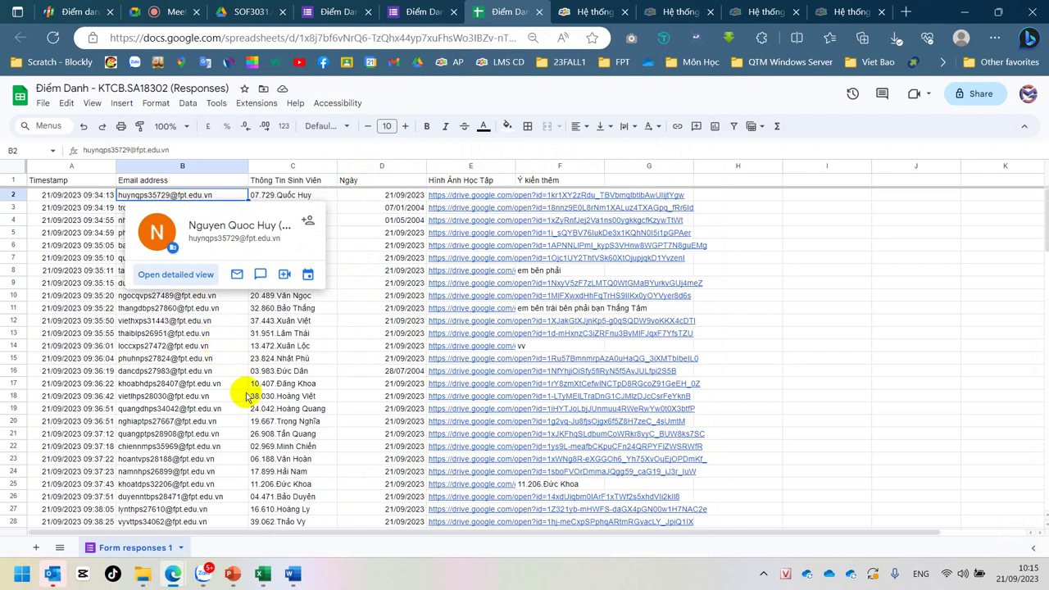
mouse_move(246, 394)
scroll(238, 377, "down", 1)
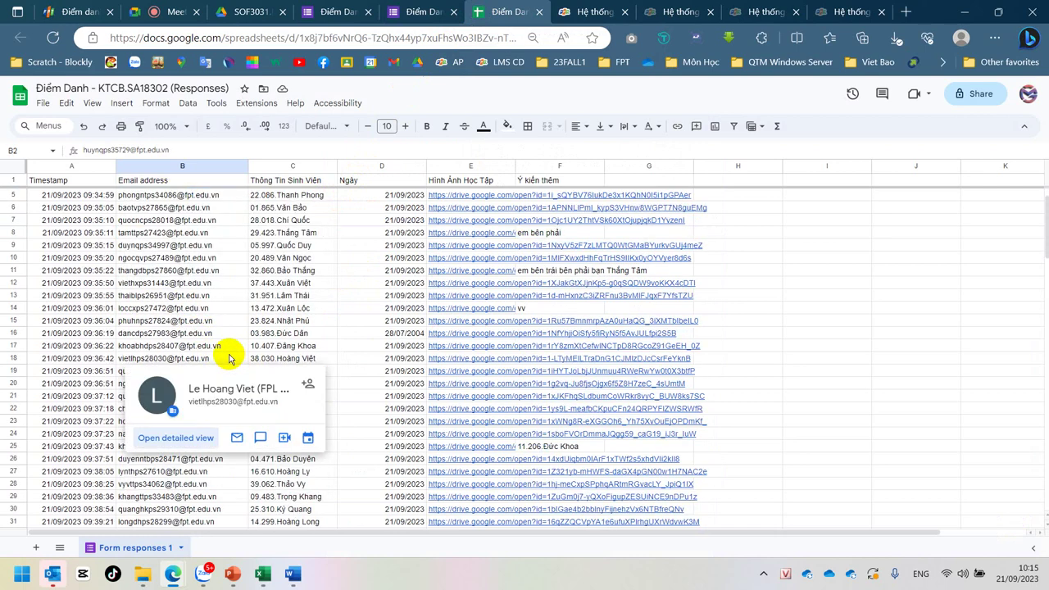
scroll(230, 360, "down", 3)
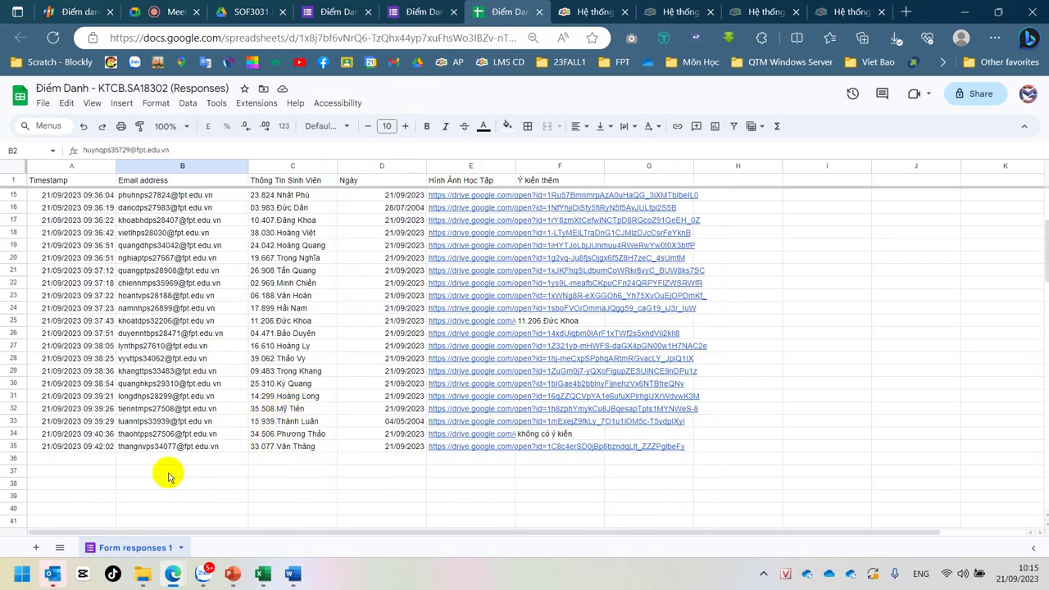
left_click(134, 451)
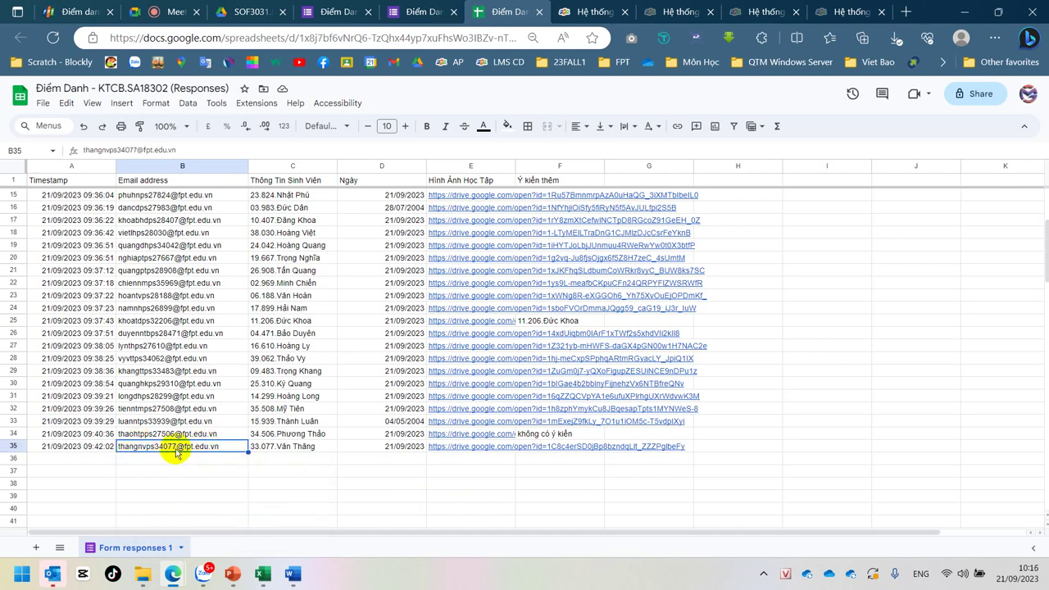
mouse_move(176, 450)
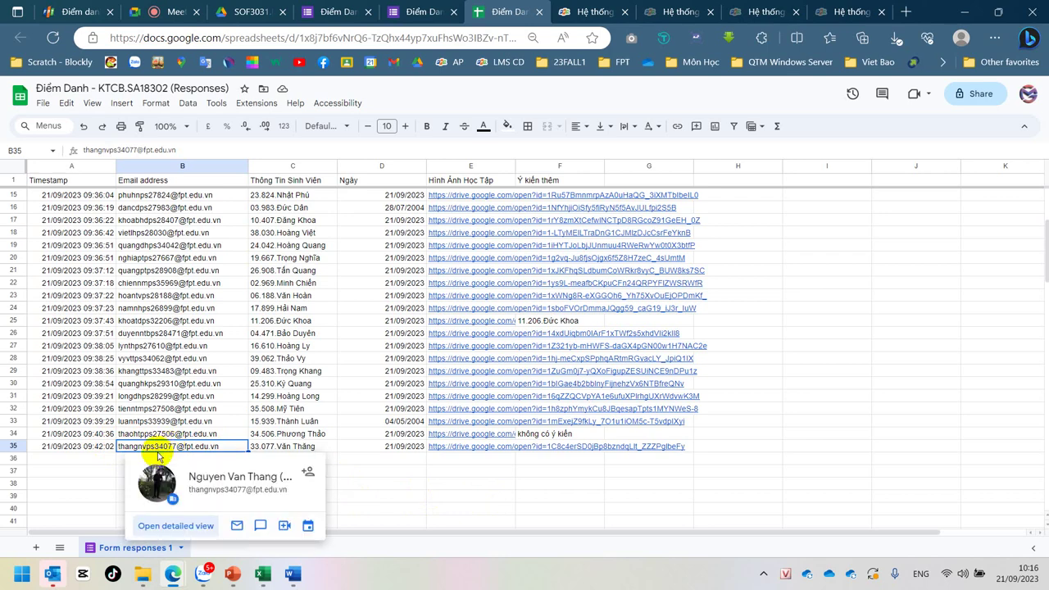
left_click(199, 371)
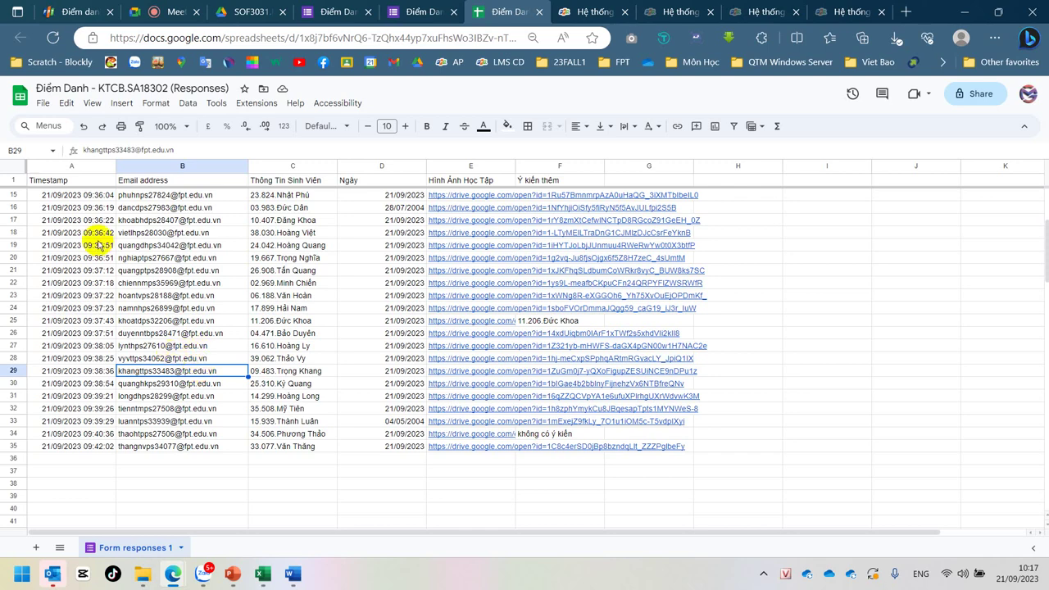
left_click(84, 150)
left_click_drag(83, 150, 106, 149)
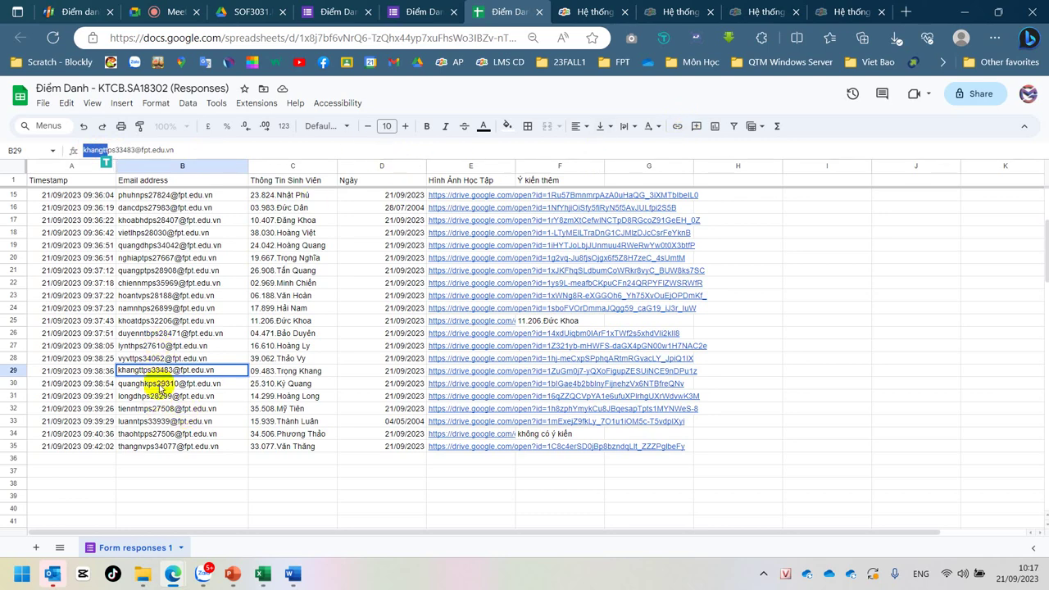
left_click(161, 434)
left_click(155, 446)
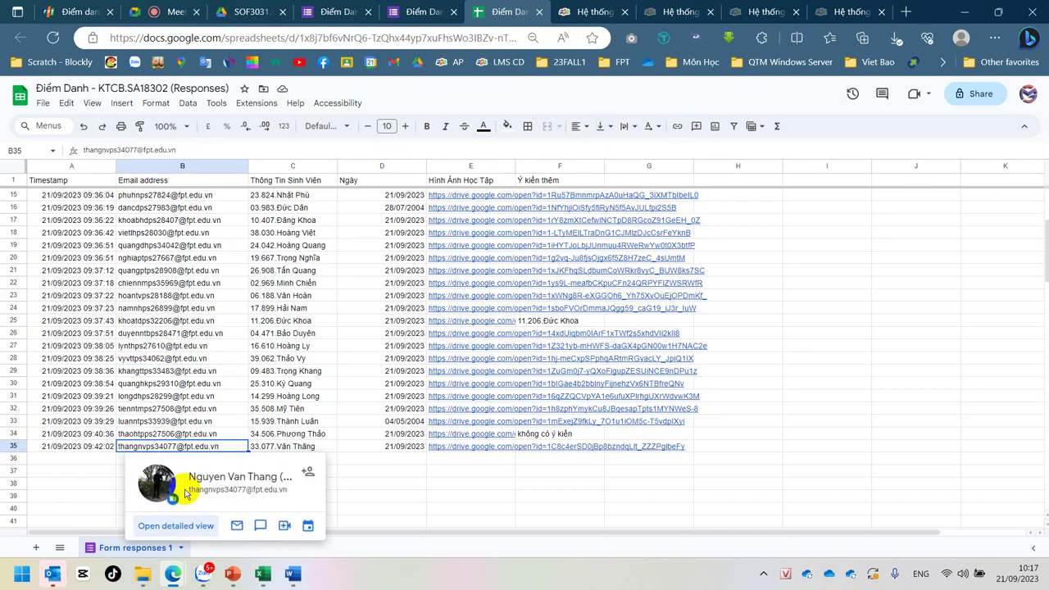
left_click(438, 485)
left_click(170, 449)
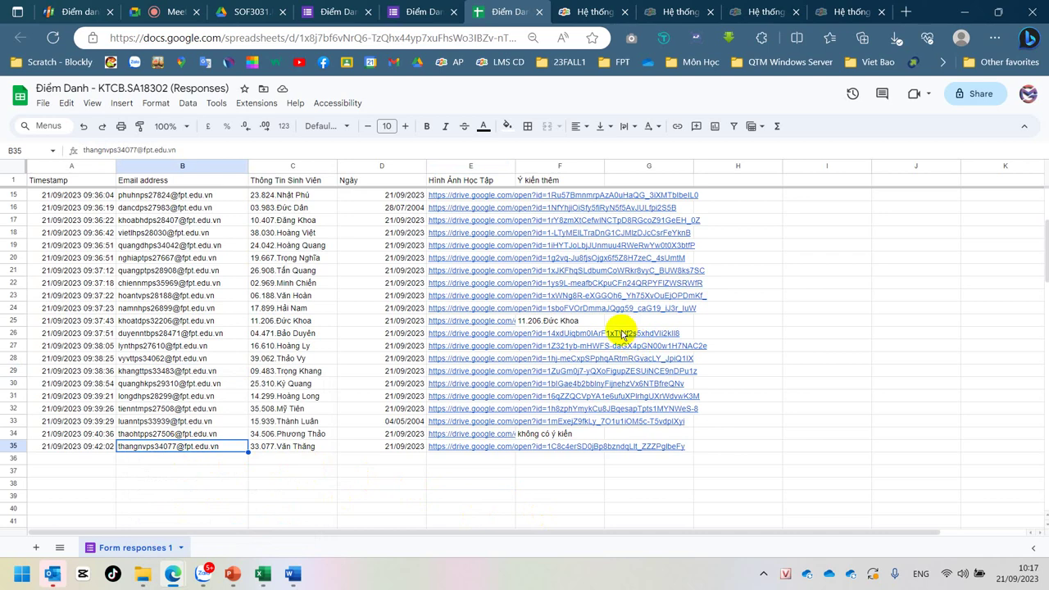
mouse_move(636, 346)
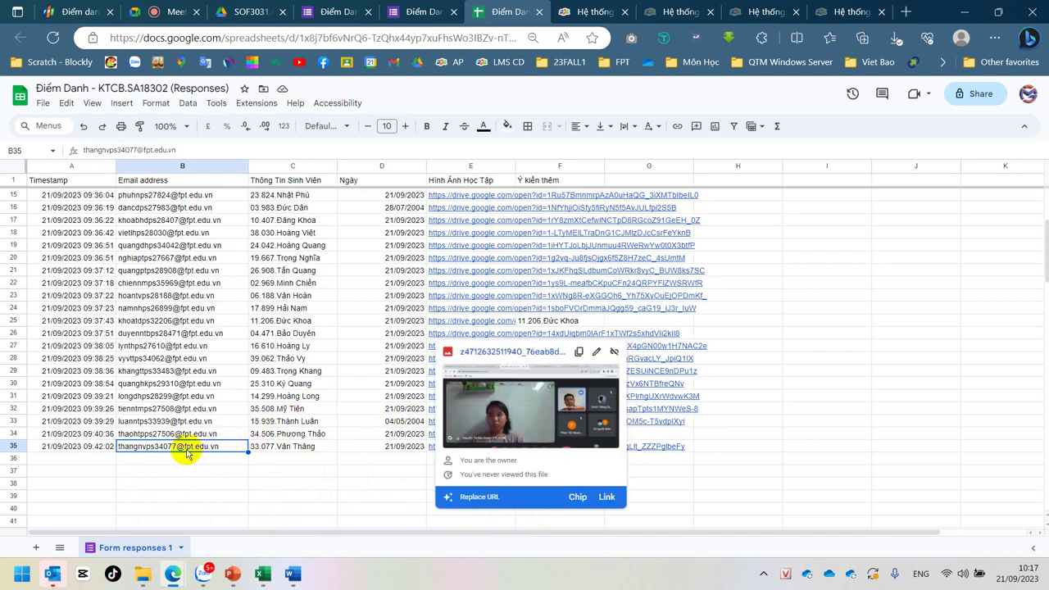
mouse_move(187, 453)
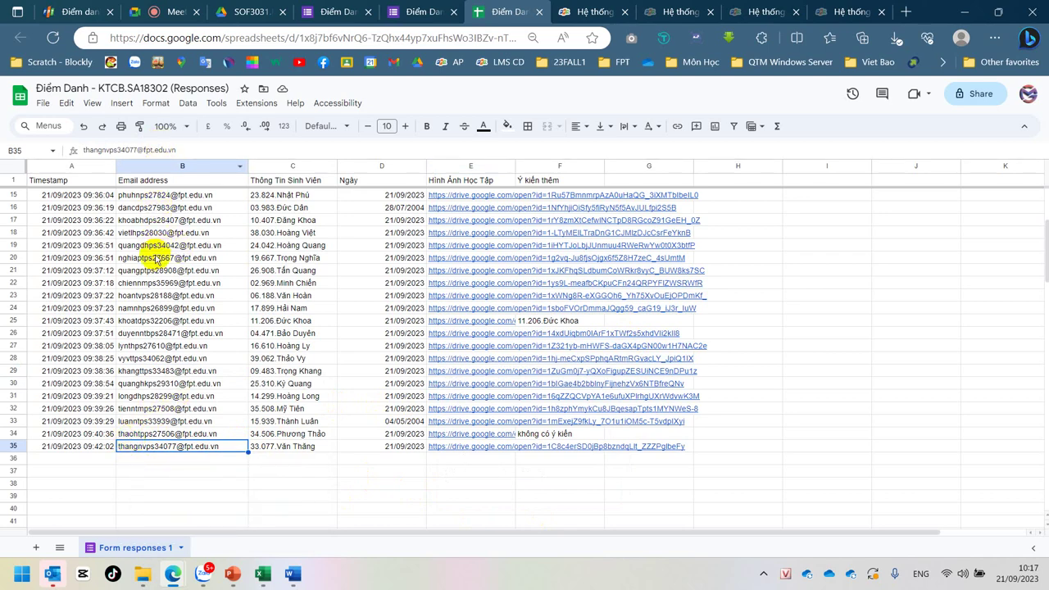
left_click(156, 208)
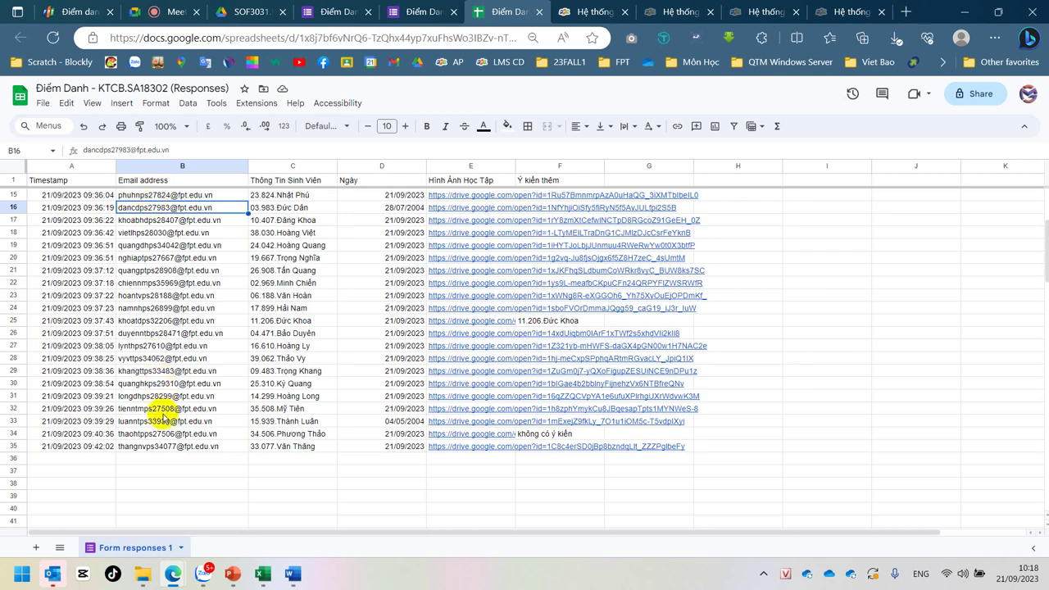
left_click(285, 210)
left_click(143, 210)
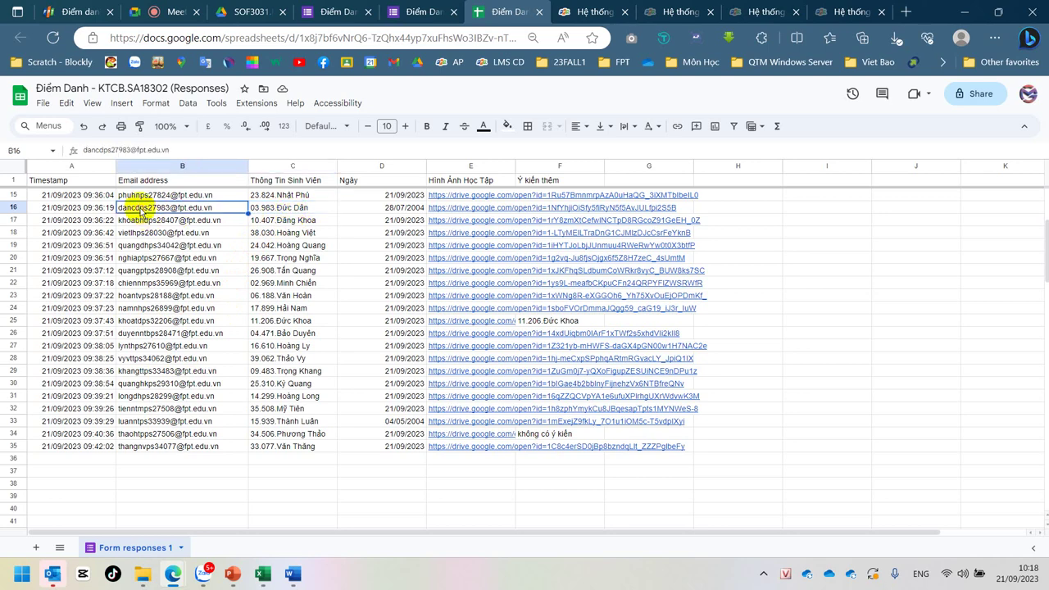
left_click(290, 298)
left_click(128, 298)
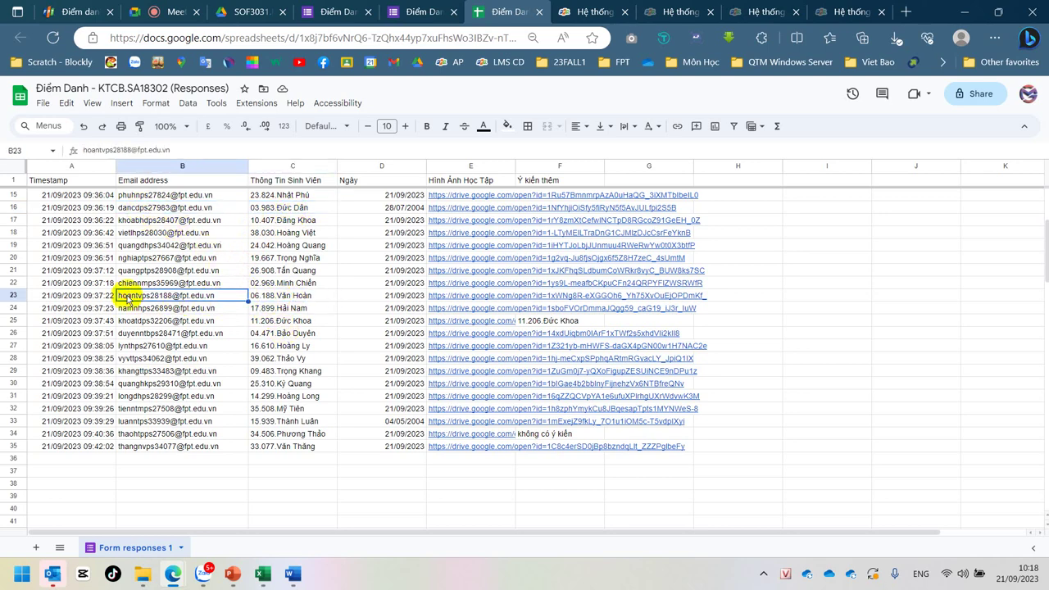
left_click(301, 373)
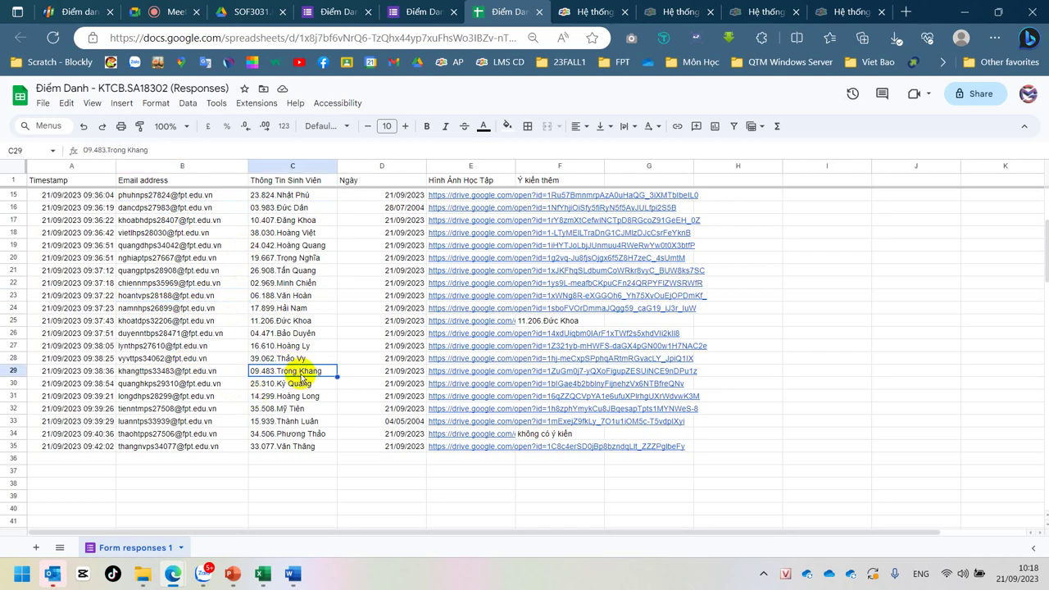
left_click(301, 449)
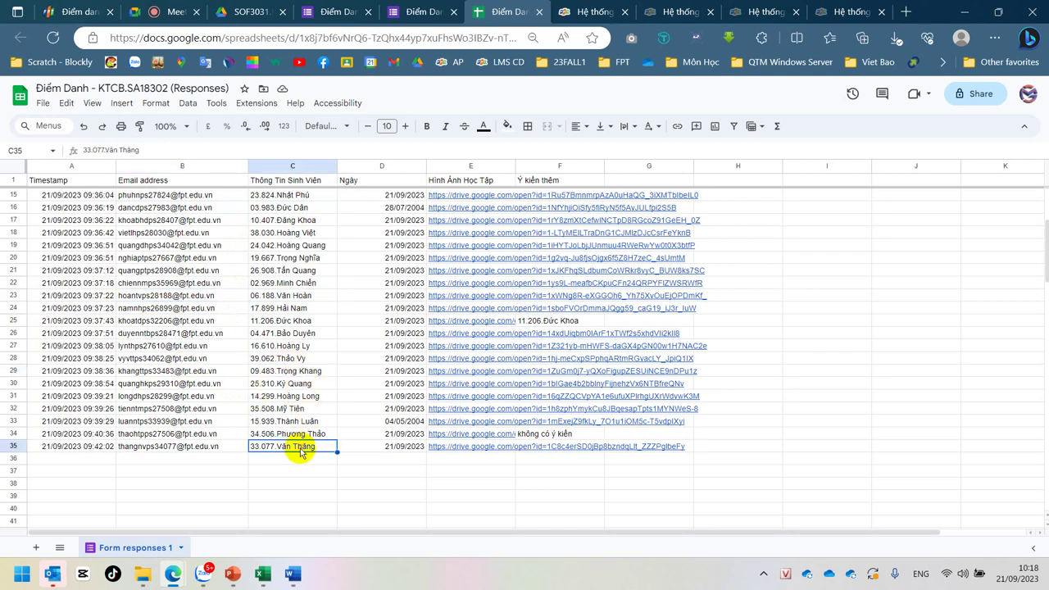
left_click(169, 449)
scroll(358, 325, "up", 5)
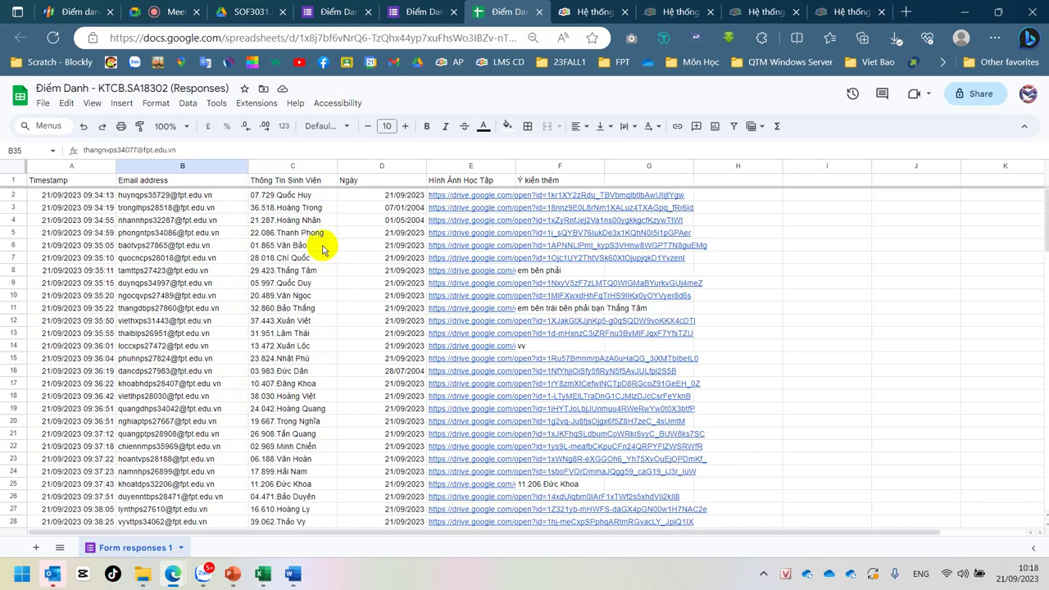
left_click(301, 233)
left_click(168, 235)
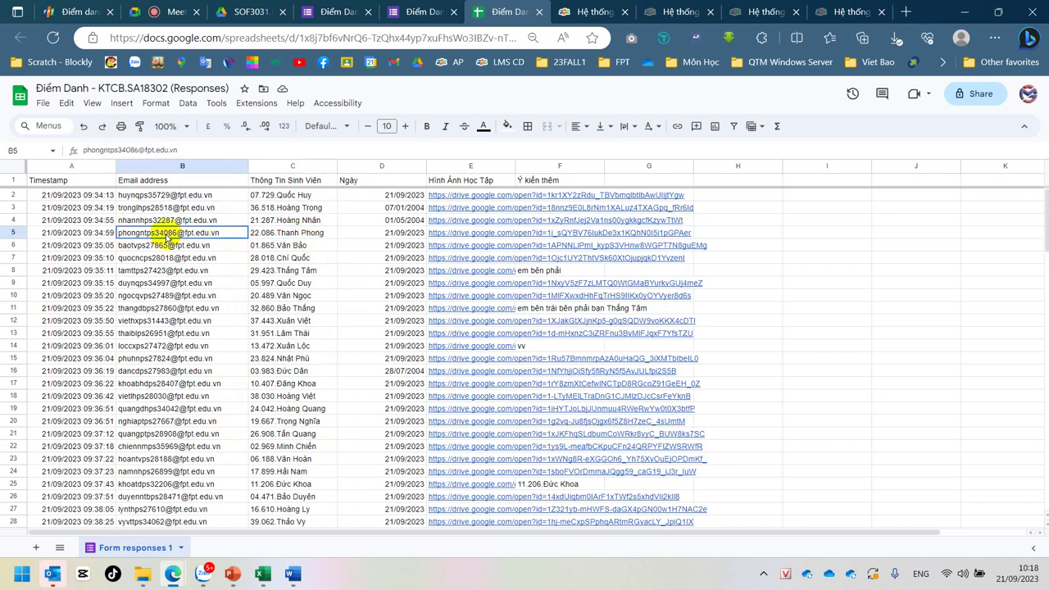
left_click(288, 297)
left_click(169, 298)
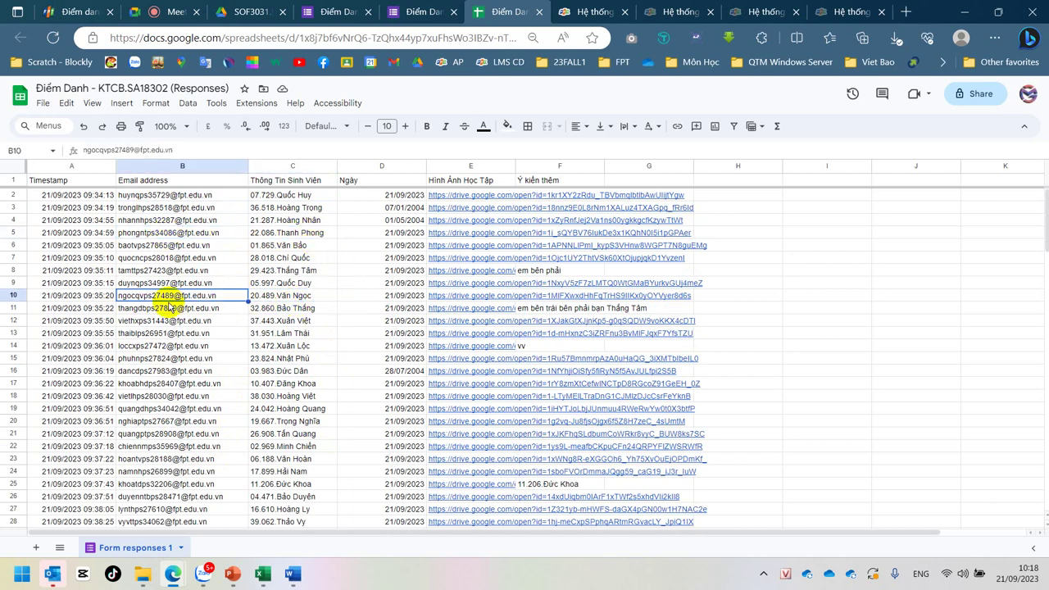
left_click(299, 349)
left_click(162, 350)
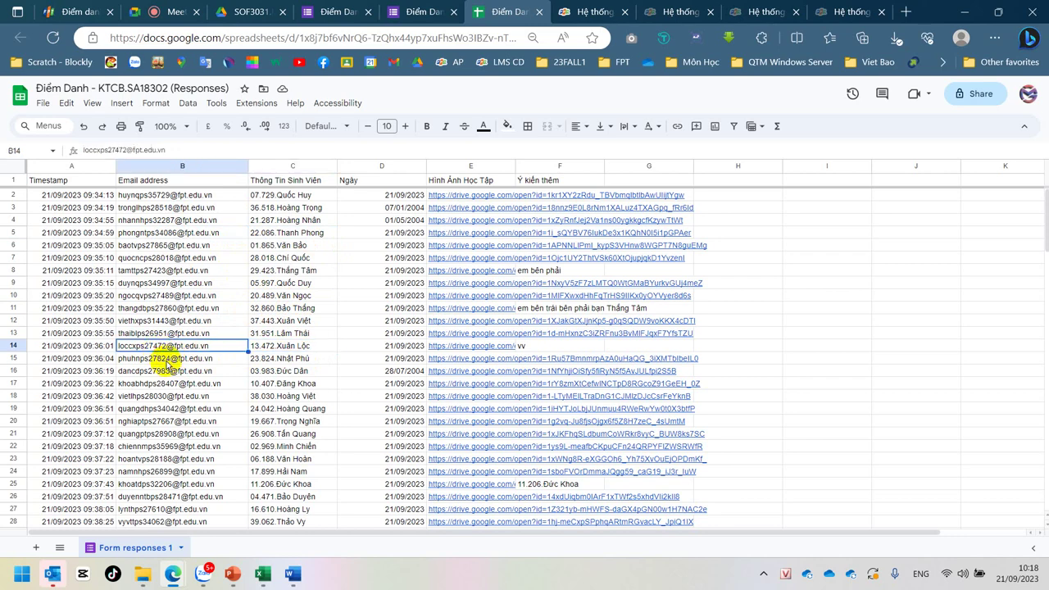
left_click(161, 160)
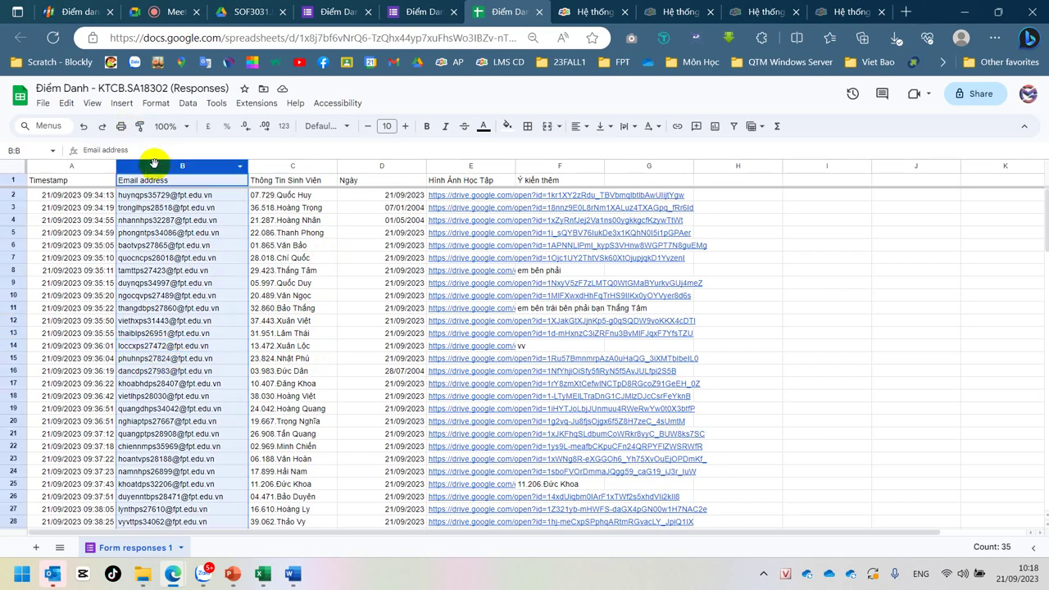
left_click(301, 247)
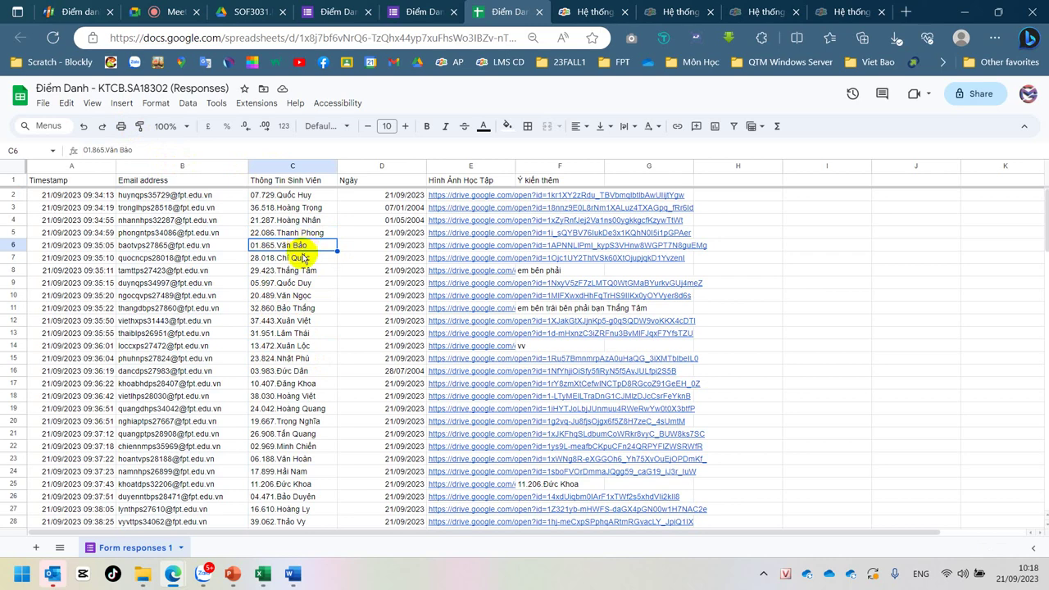
left_click(175, 248)
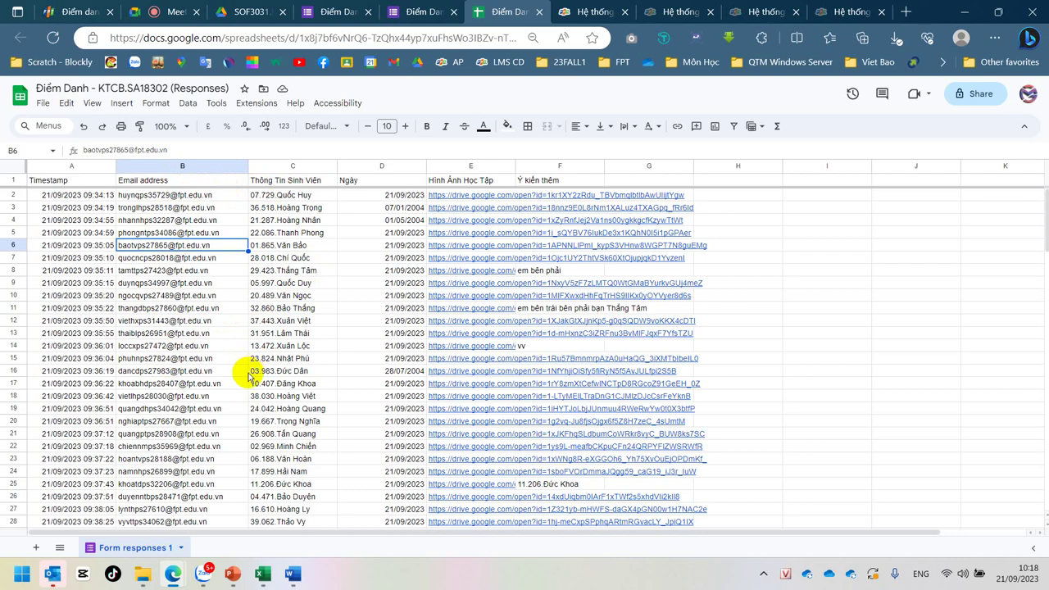
left_click(299, 249)
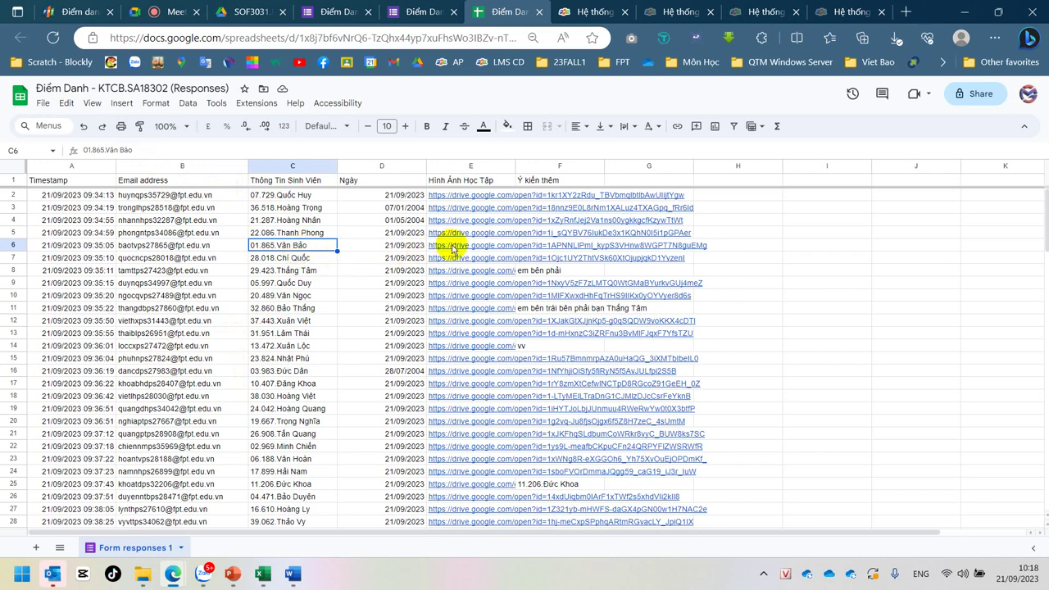
mouse_move(453, 249)
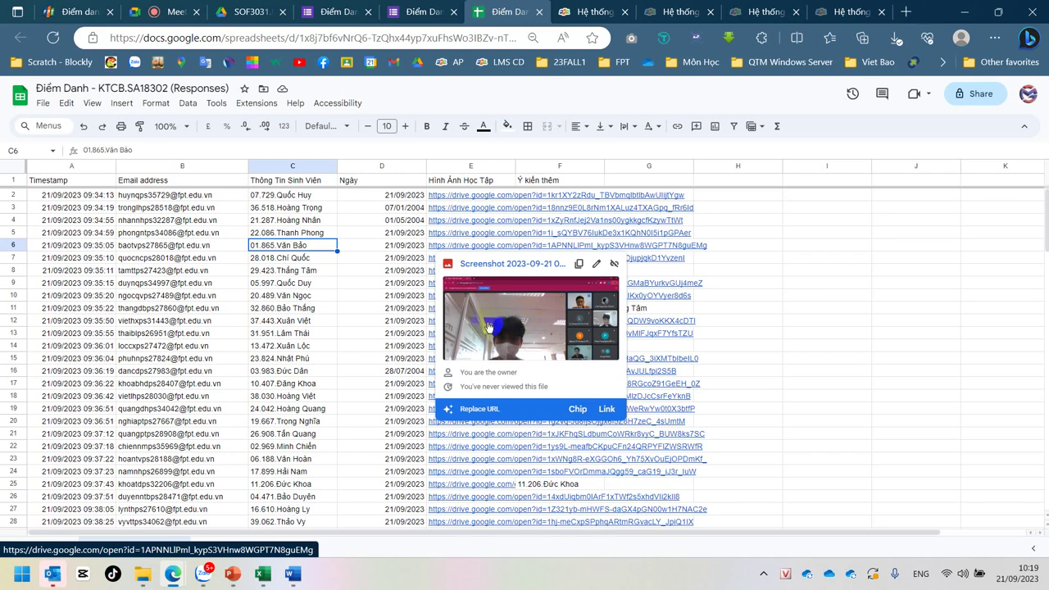
left_click(281, 297)
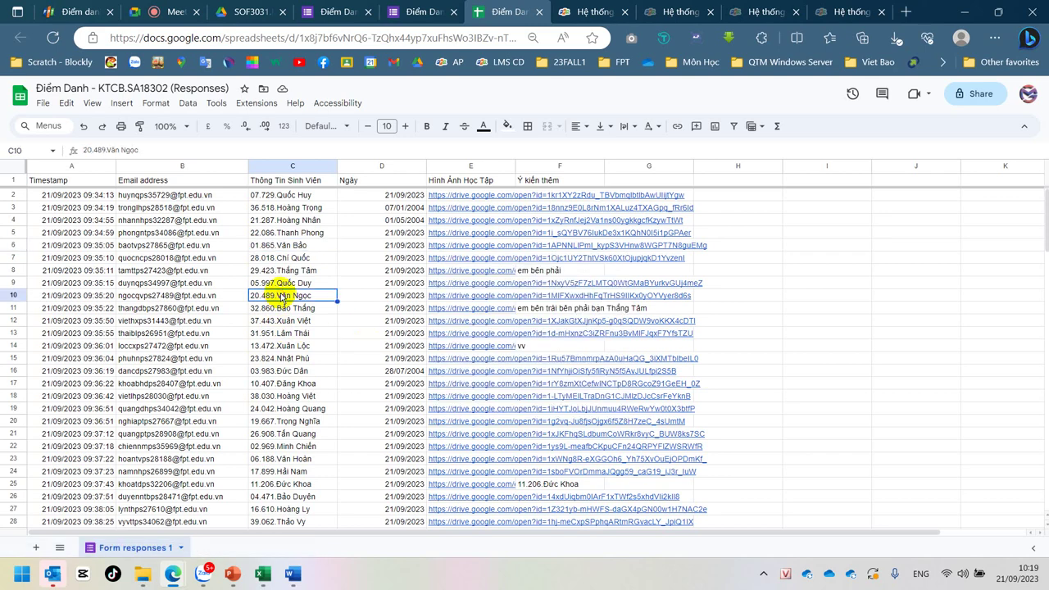
mouse_move(449, 301)
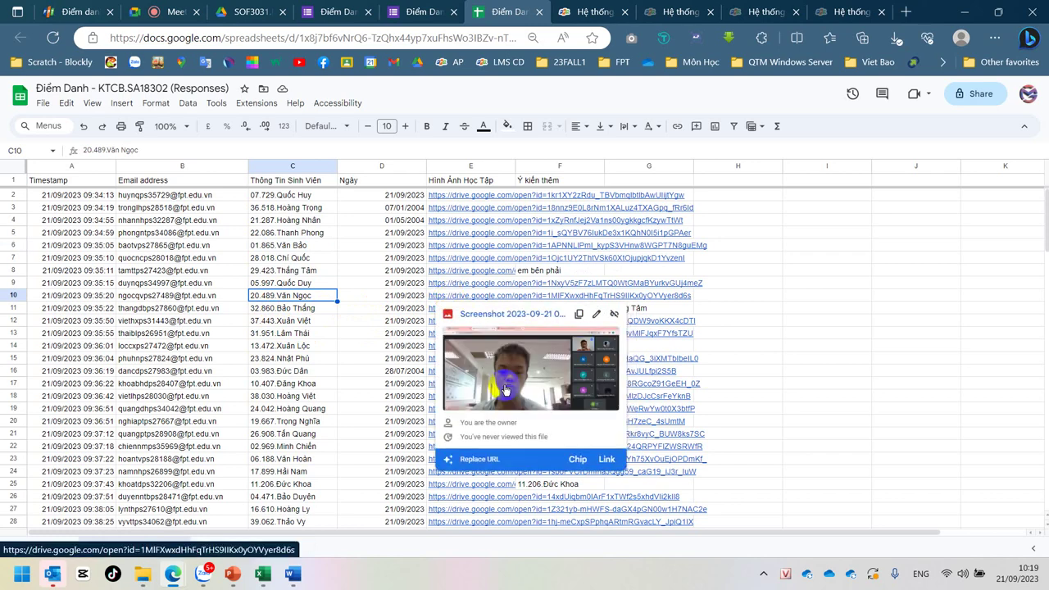
left_click(289, 362)
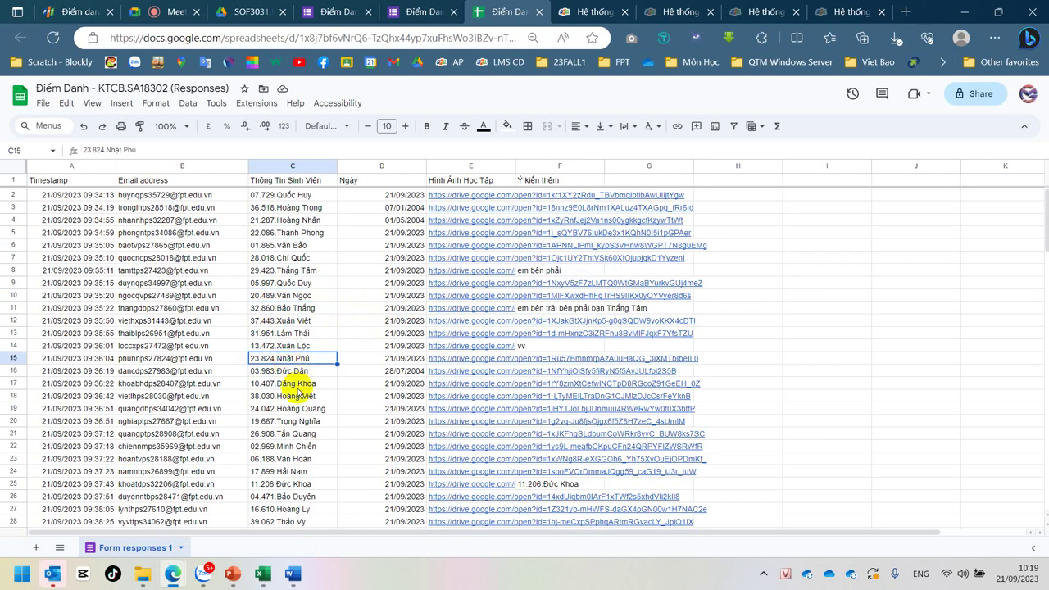
left_click(293, 383)
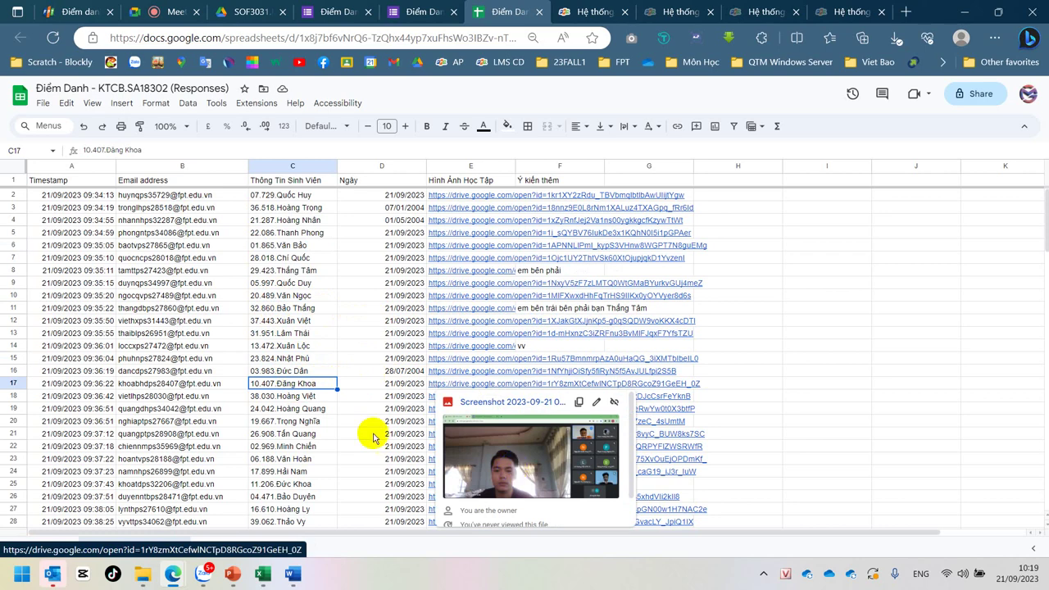
left_click(300, 421)
scroll(302, 428, "down", 2)
scroll(302, 426, "down", 2)
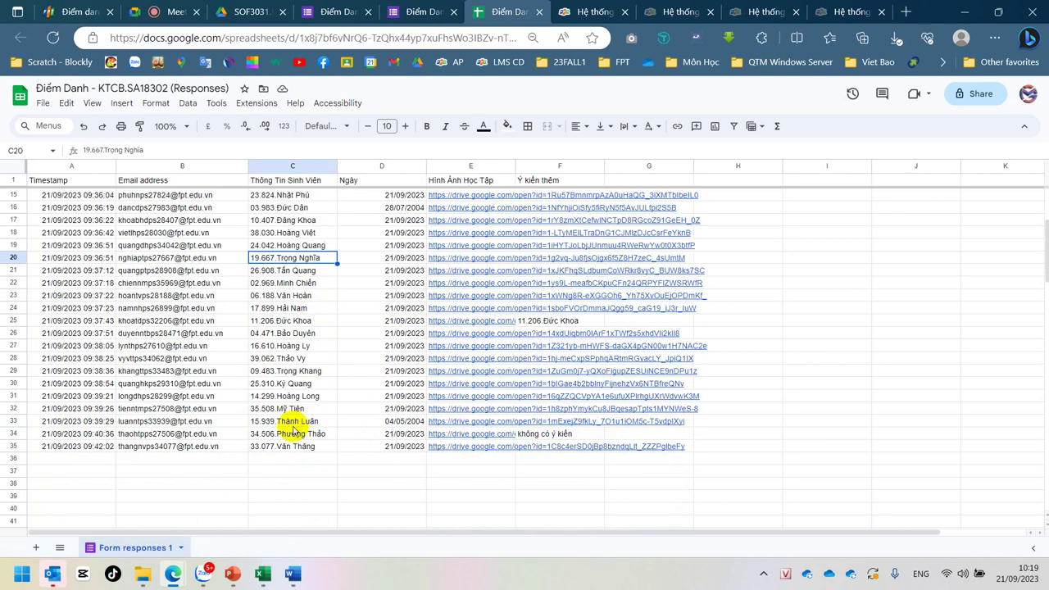
left_click(293, 358)
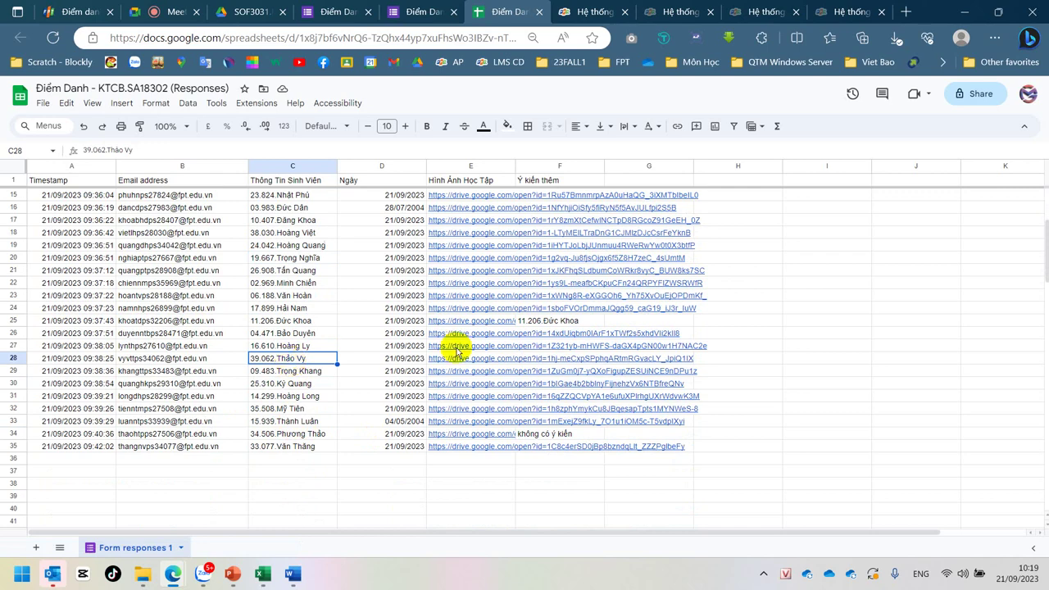
mouse_move(456, 363)
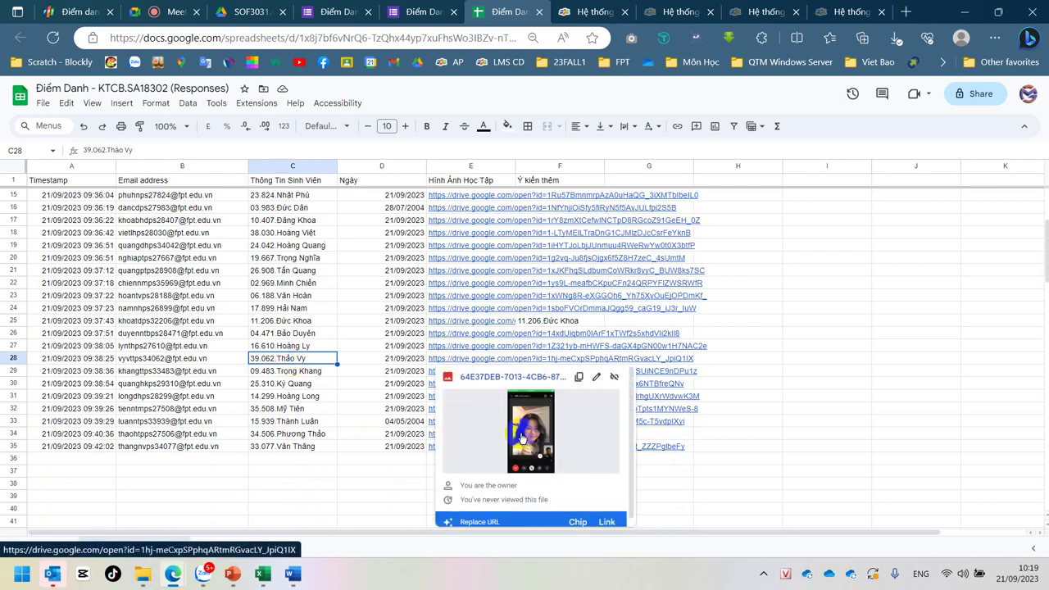
left_click(286, 409)
mouse_move(444, 407)
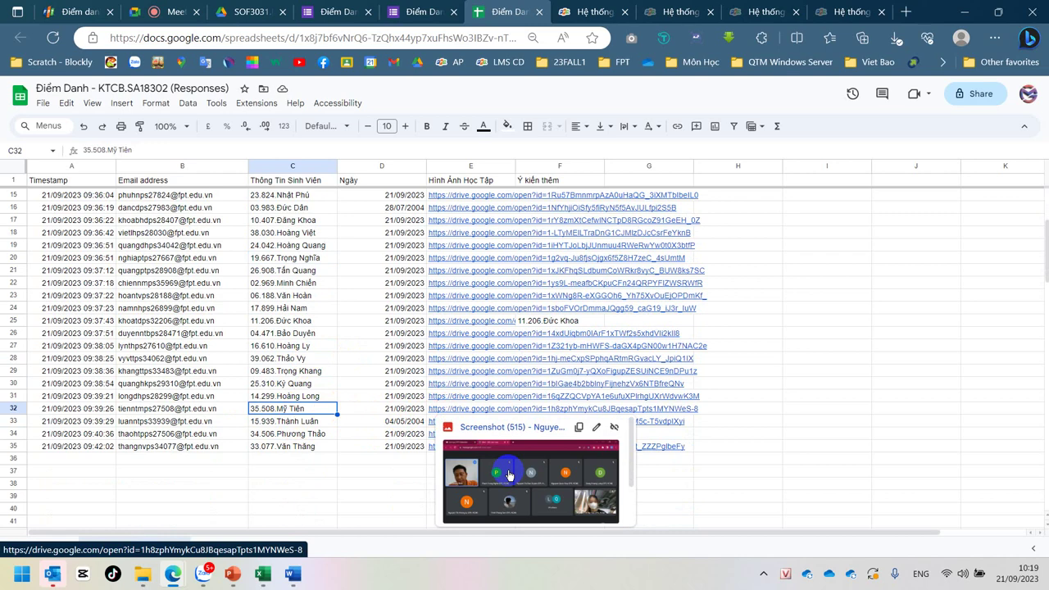
scroll(508, 474, "down", 3)
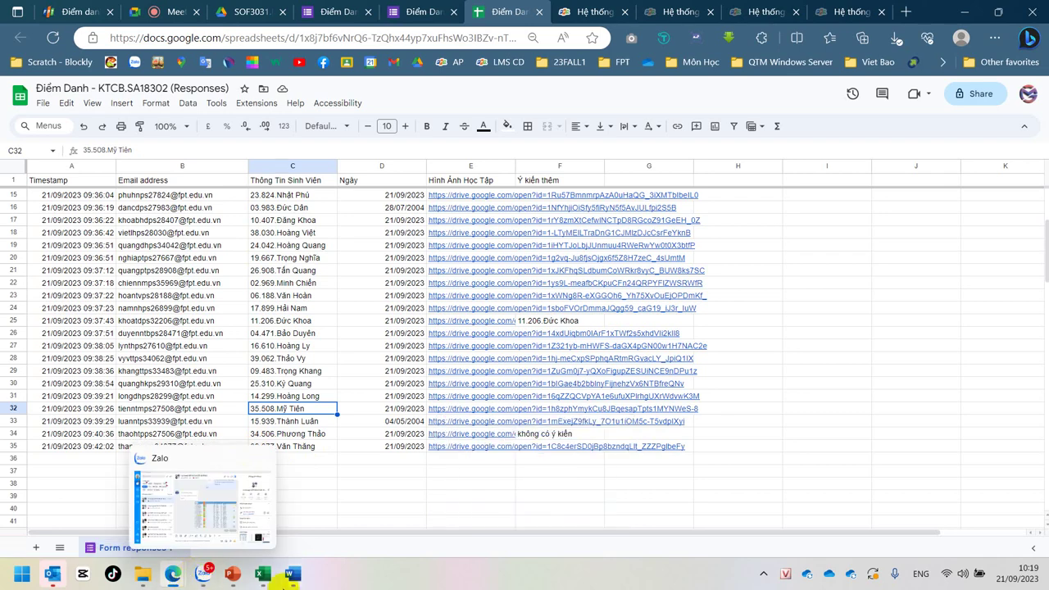
mouse_move(290, 574)
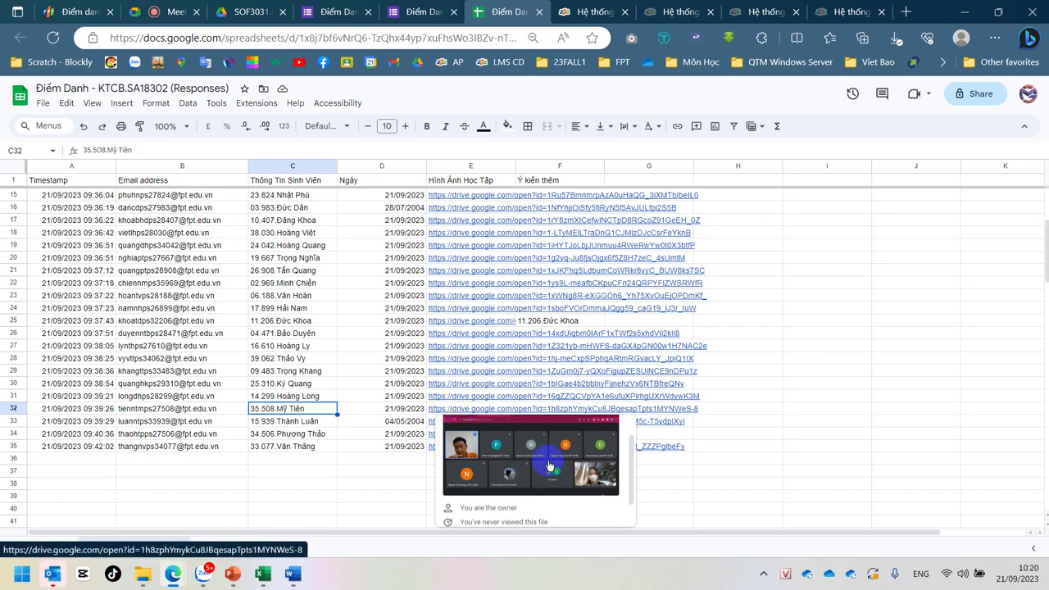
scroll(549, 465, "down", 1)
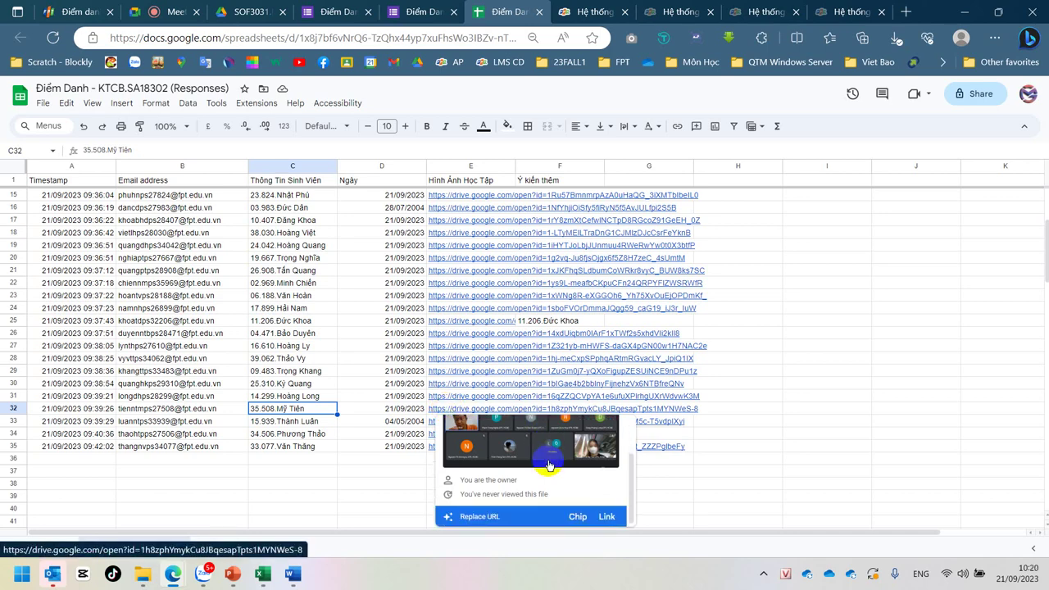
scroll(549, 464, "up", 1)
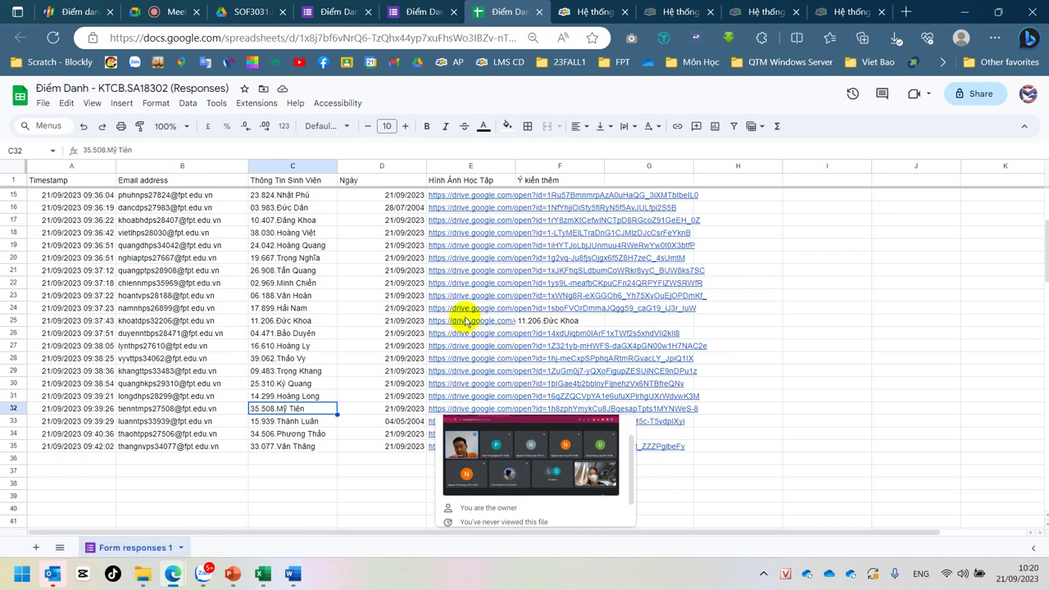
mouse_move(466, 322)
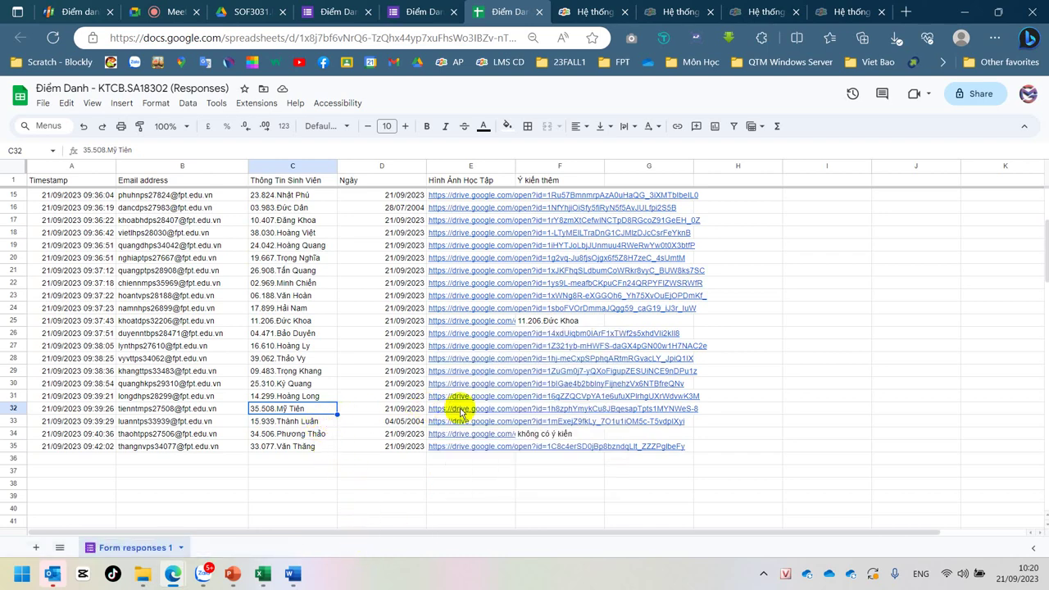
mouse_move(443, 410)
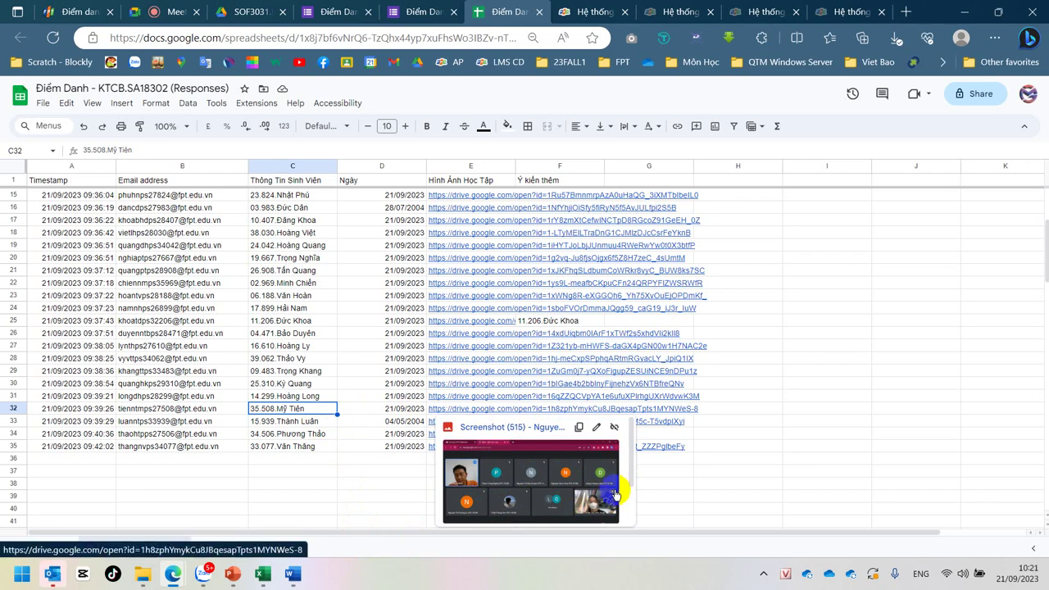
left_click(268, 253)
mouse_move(473, 260)
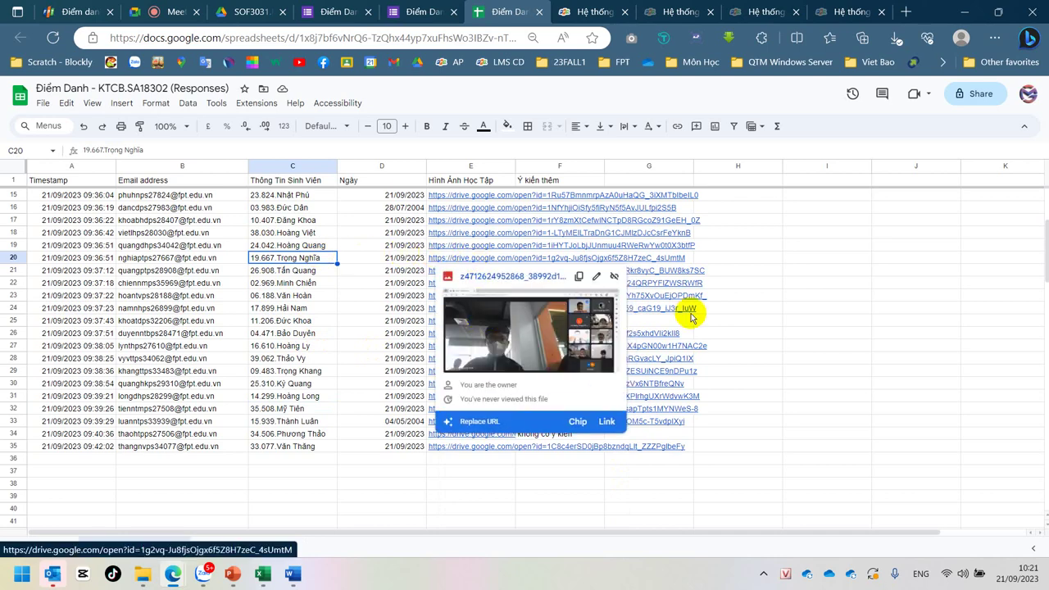
left_click(856, 312)
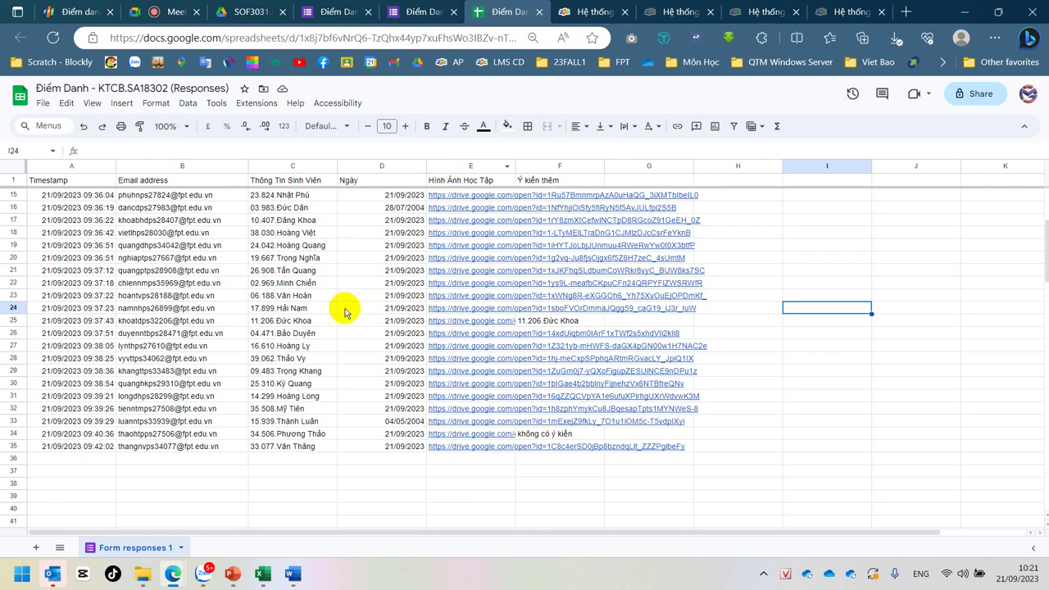
scroll(344, 313, "up", 3)
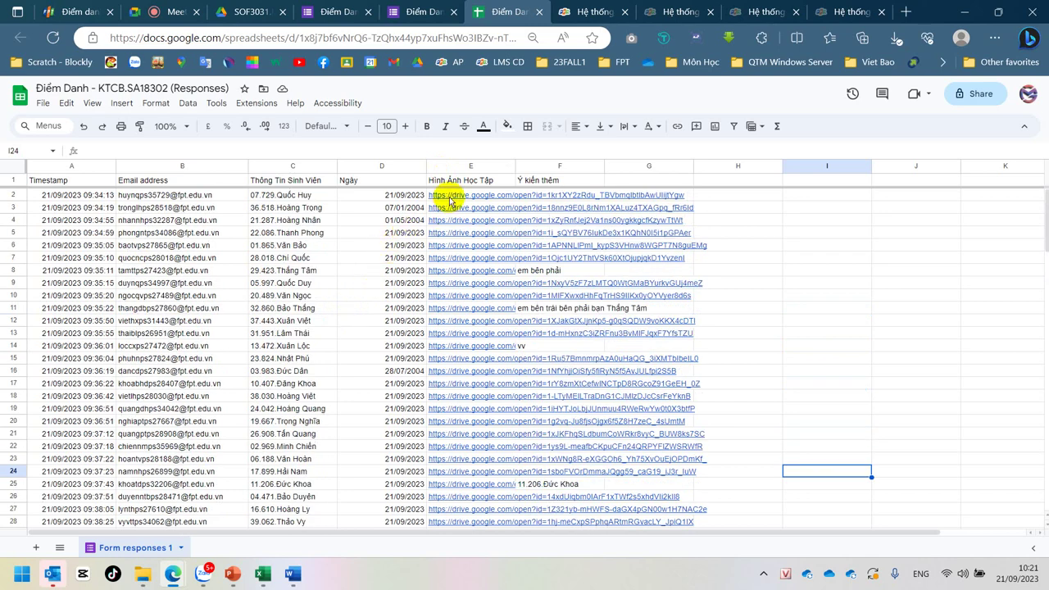
mouse_move(449, 199)
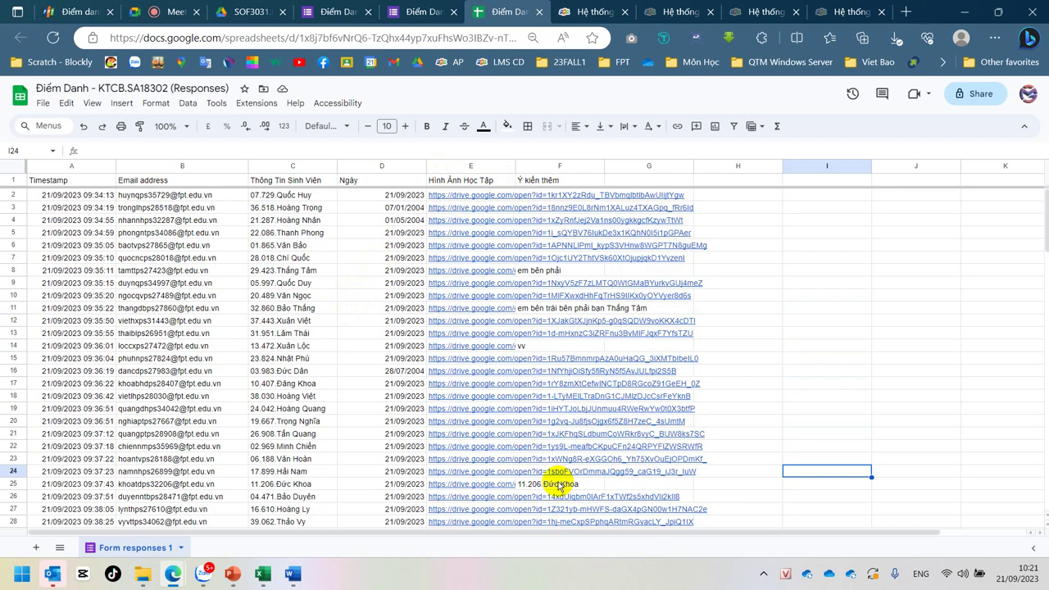
mouse_move(490, 362)
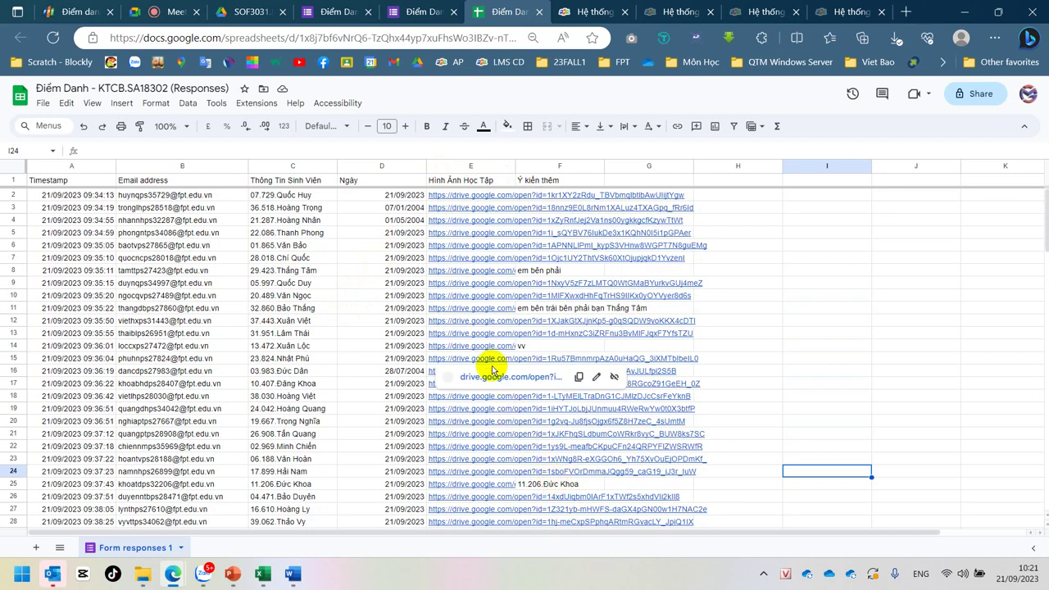
mouse_move(446, 273)
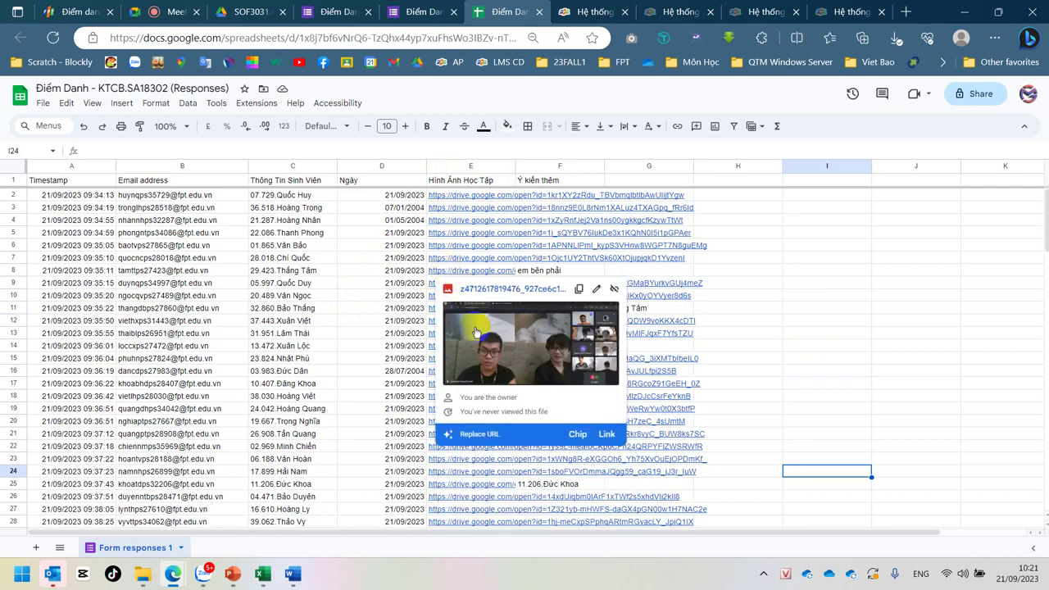
left_click(463, 459)
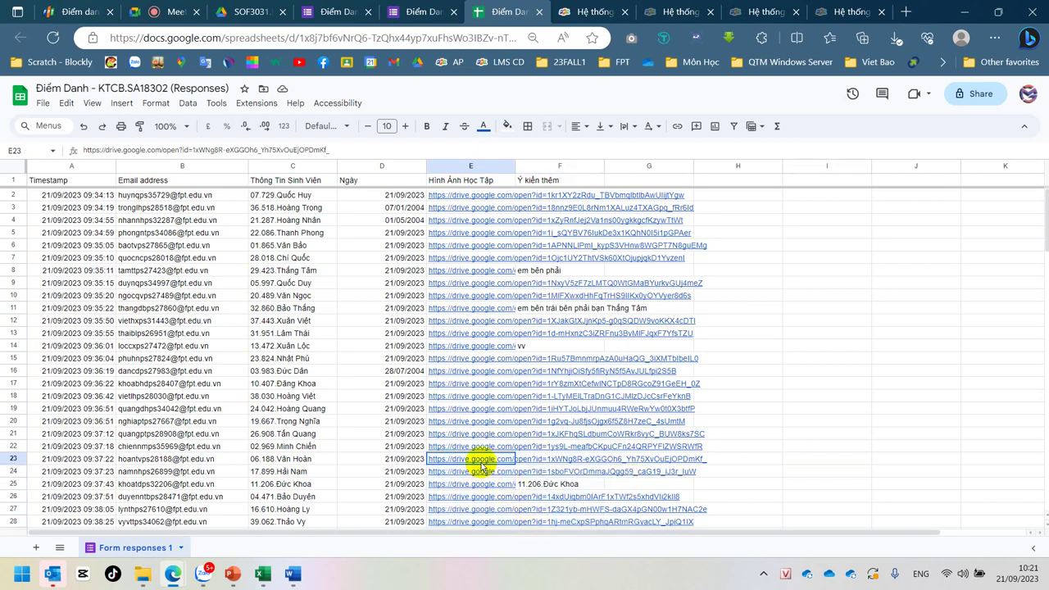
scroll(487, 503, "down", 2)
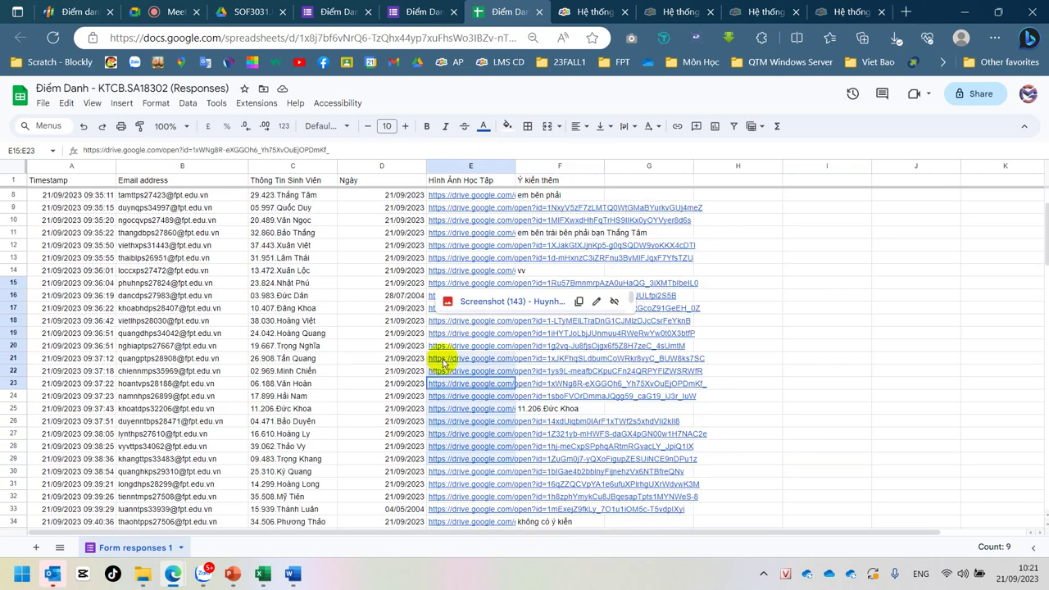
left_click(480, 395, "shift")
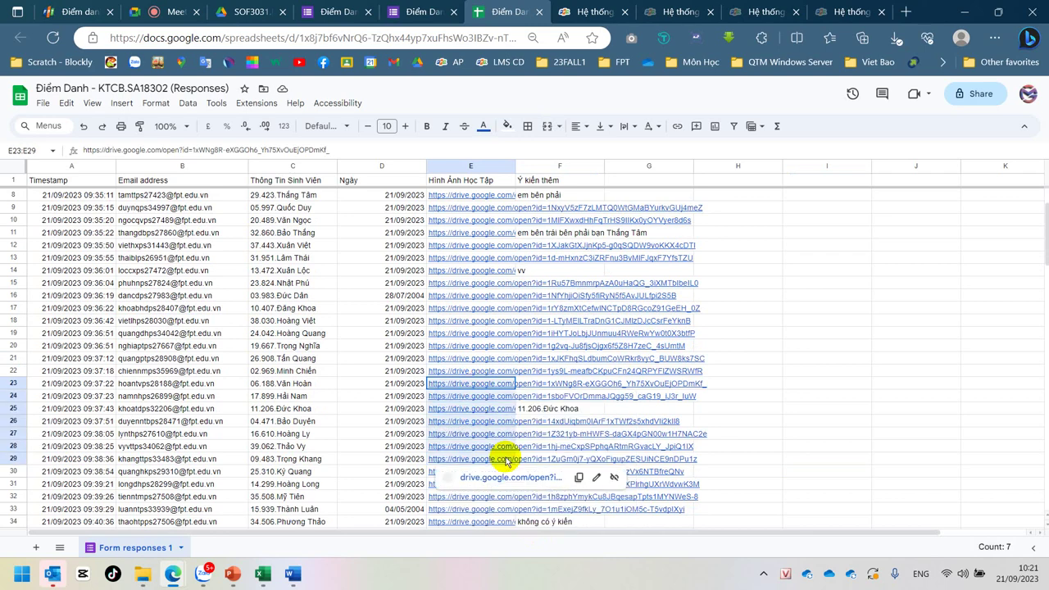
left_click(953, 312, "shift")
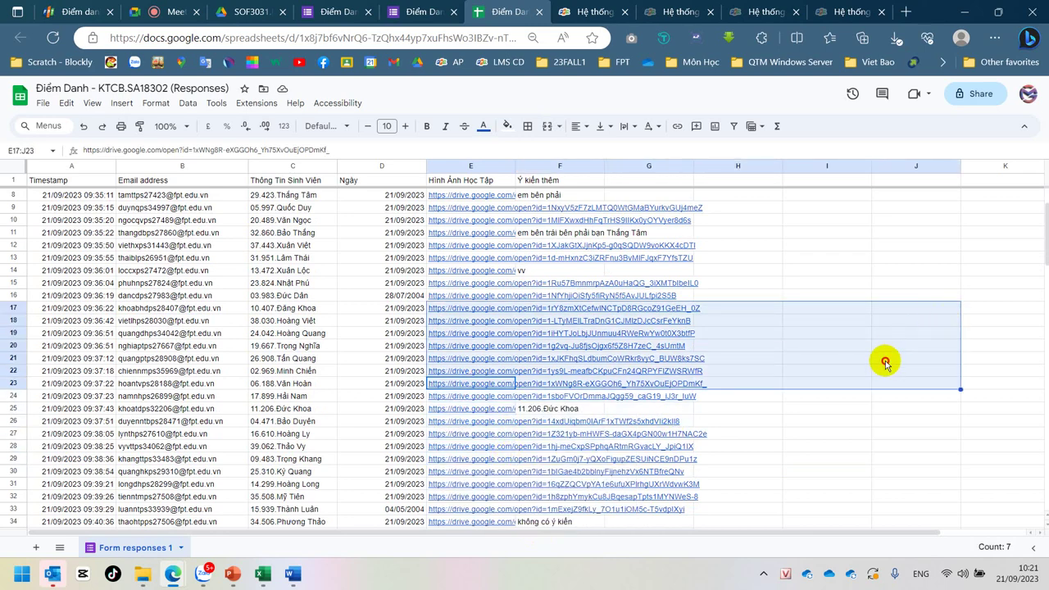
left_click(883, 360)
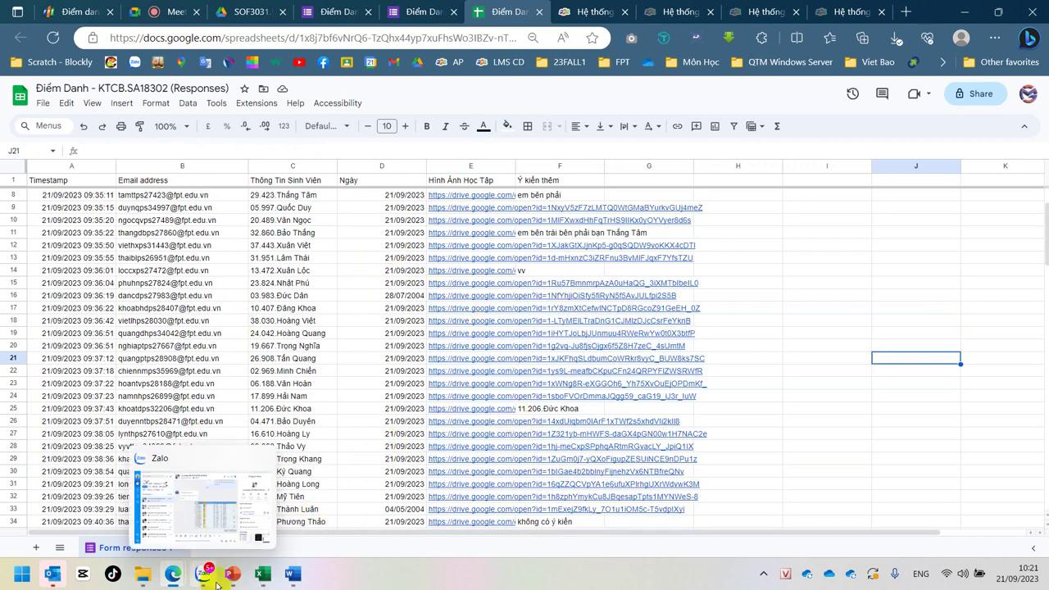
mouse_move(172, 577)
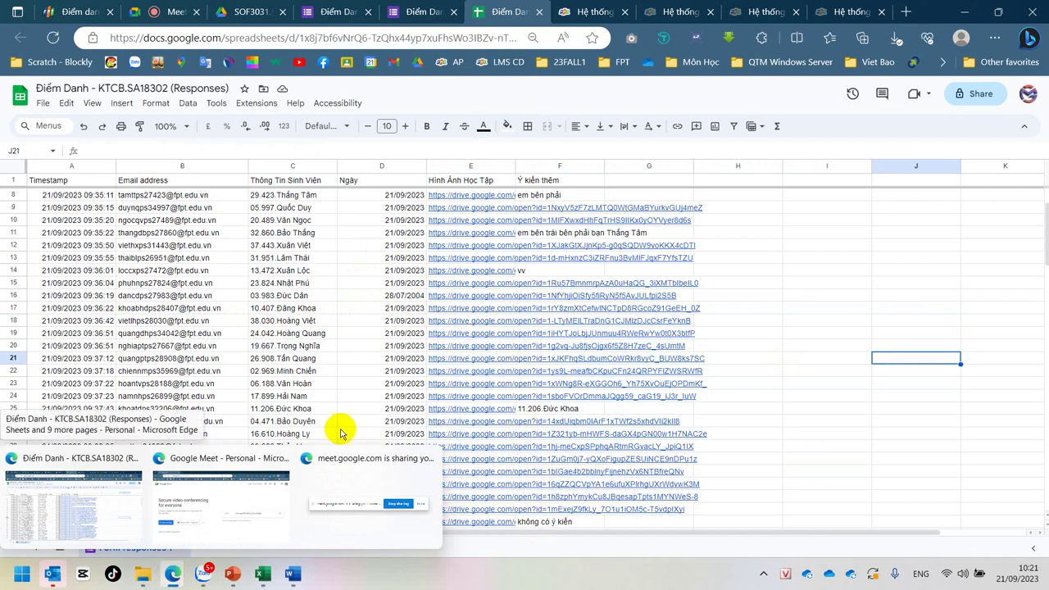
left_click(359, 248)
mouse_move(452, 249)
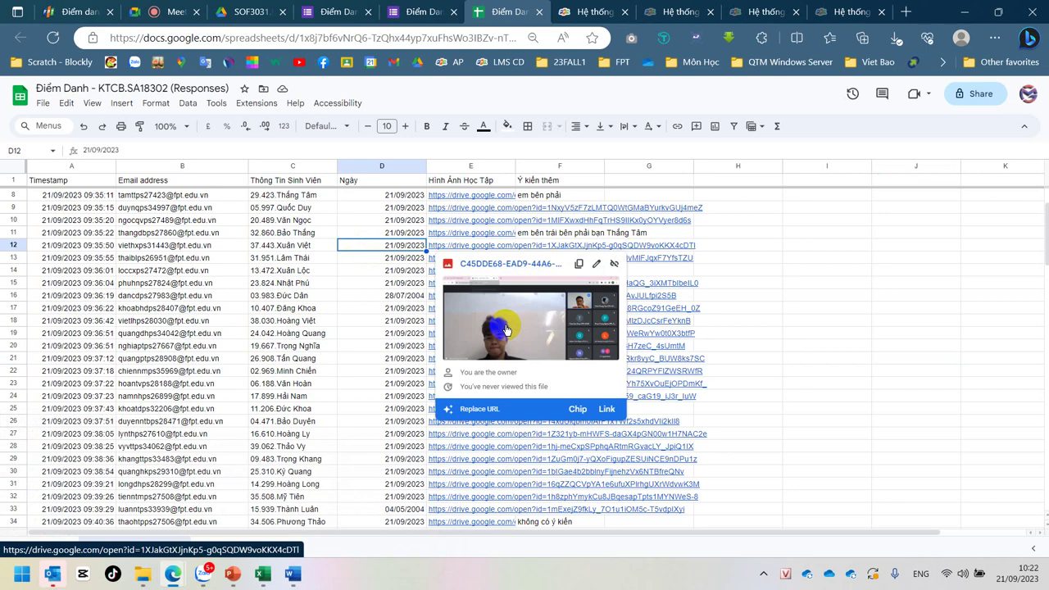
mouse_move(463, 453)
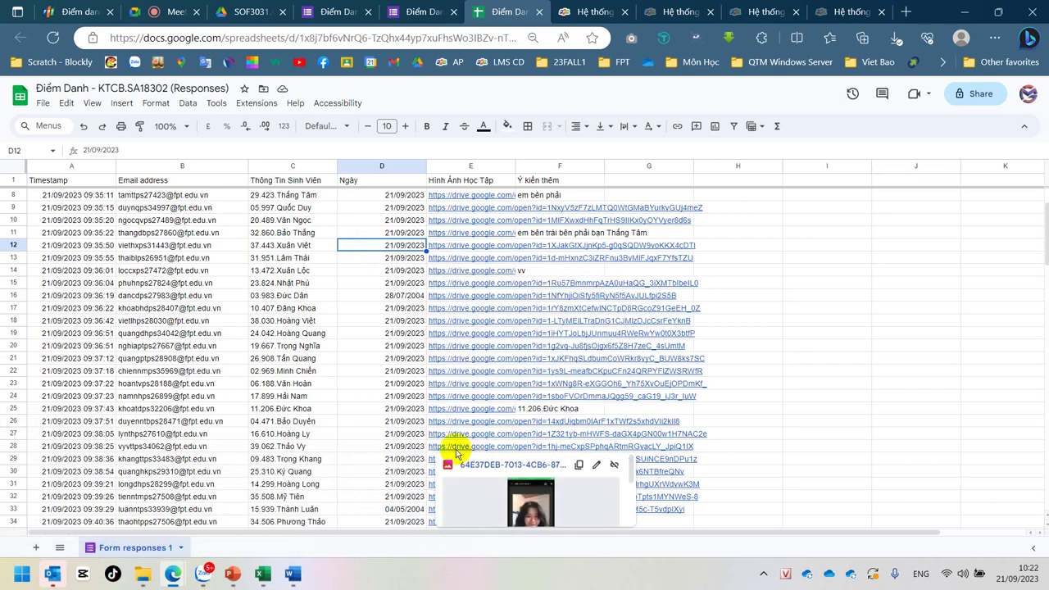
left_click(361, 395)
scroll(397, 385, "down", 3)
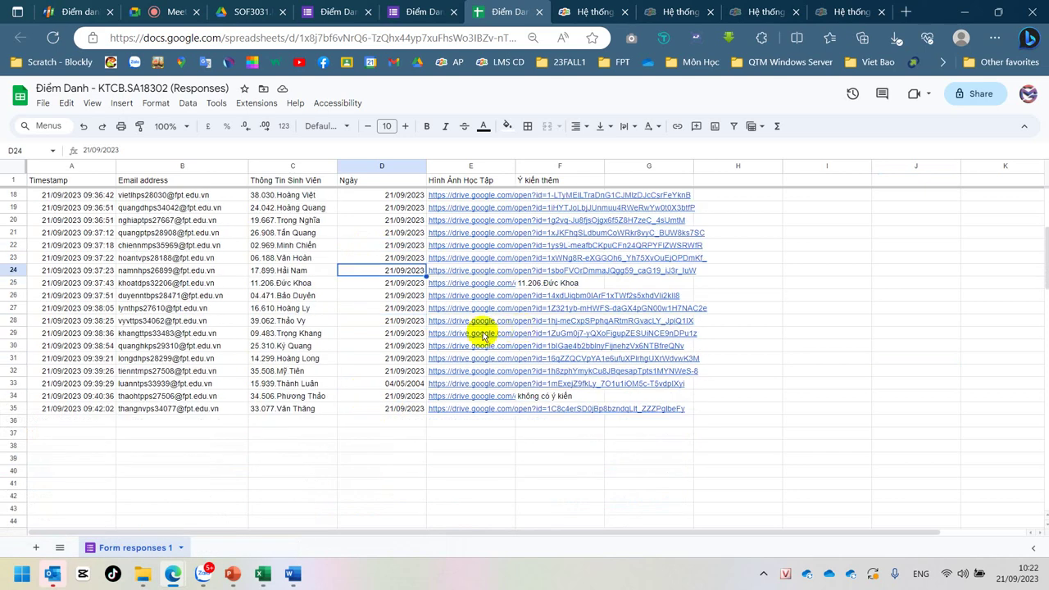
Step: Preview the column E attendance photos and check cells C32 and C28, then return to Google Meet
mouse_move(480, 333)
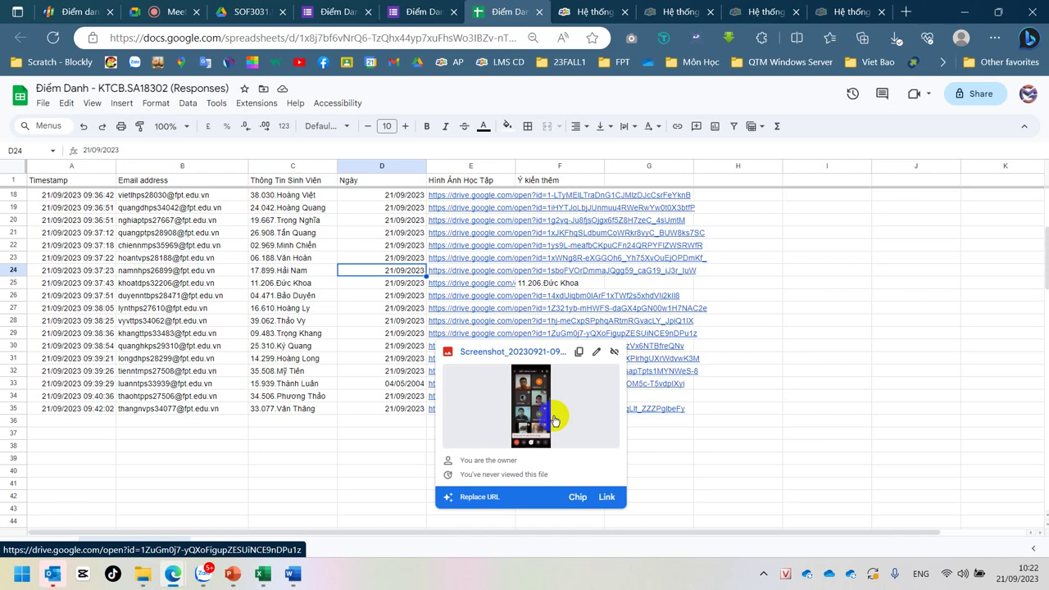
mouse_move(481, 234)
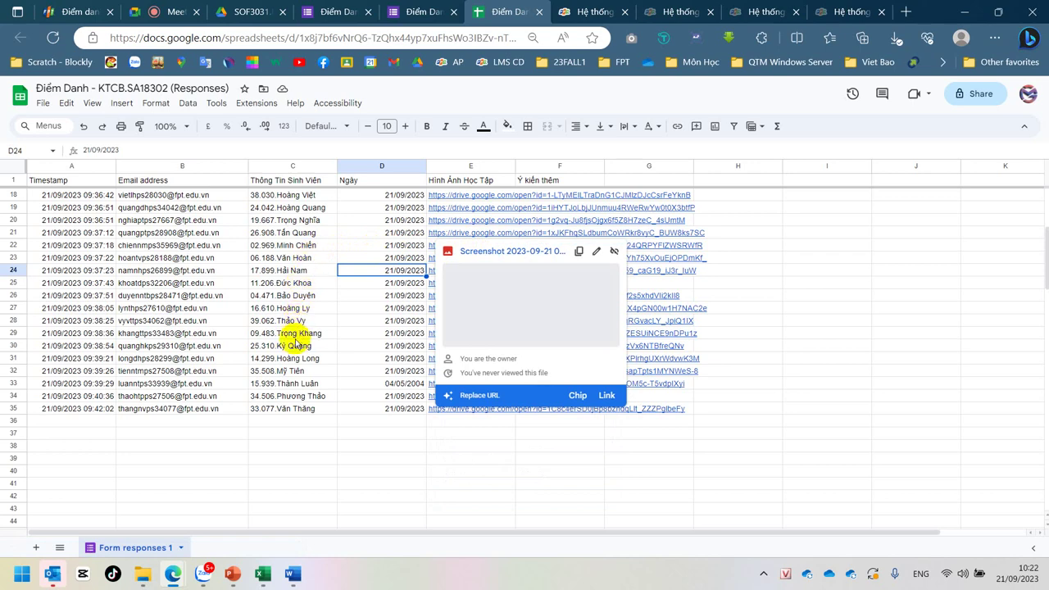
left_click(295, 371)
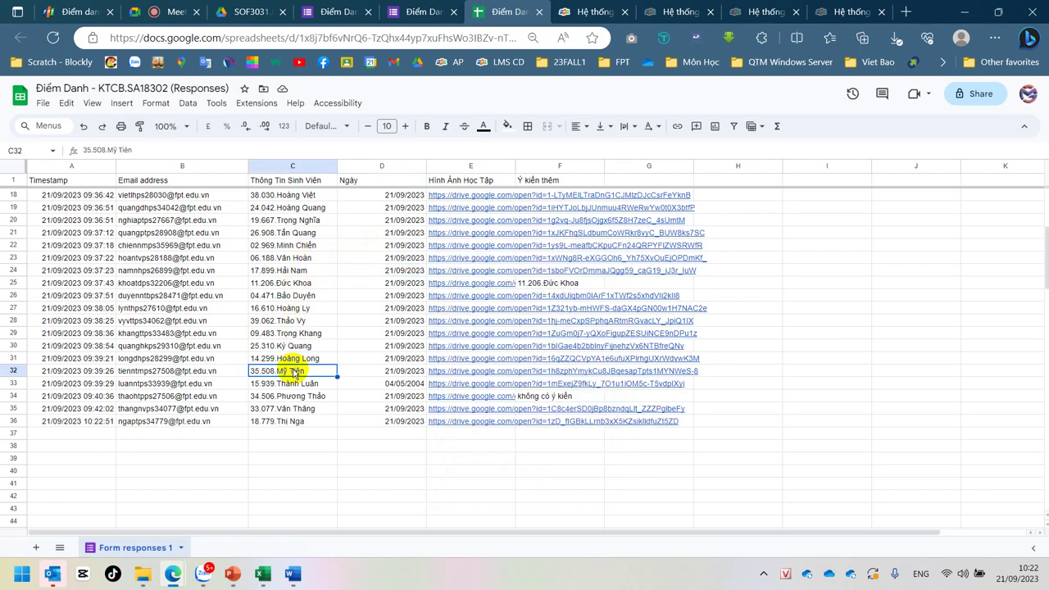
left_click(301, 320)
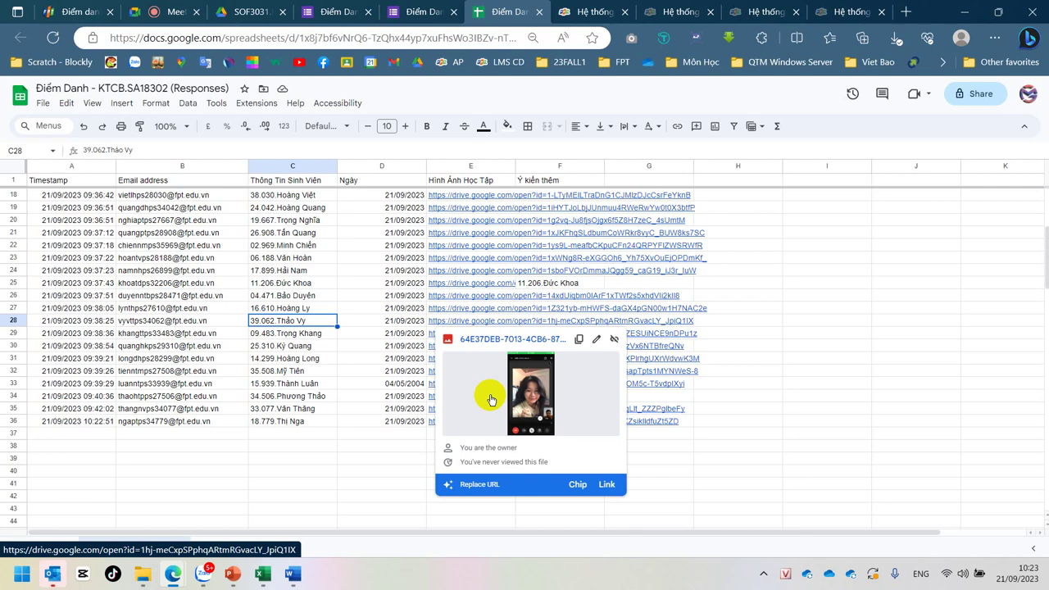
left_click(168, 12)
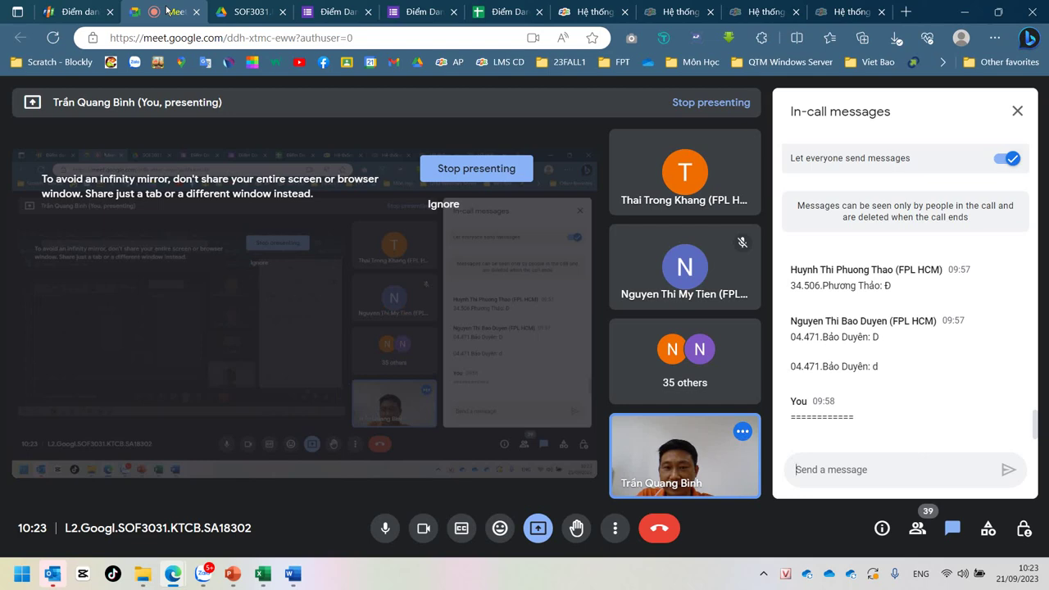
Step: Go back to the Điểm Danh responses sheet from the Meet call
left_click(502, 21)
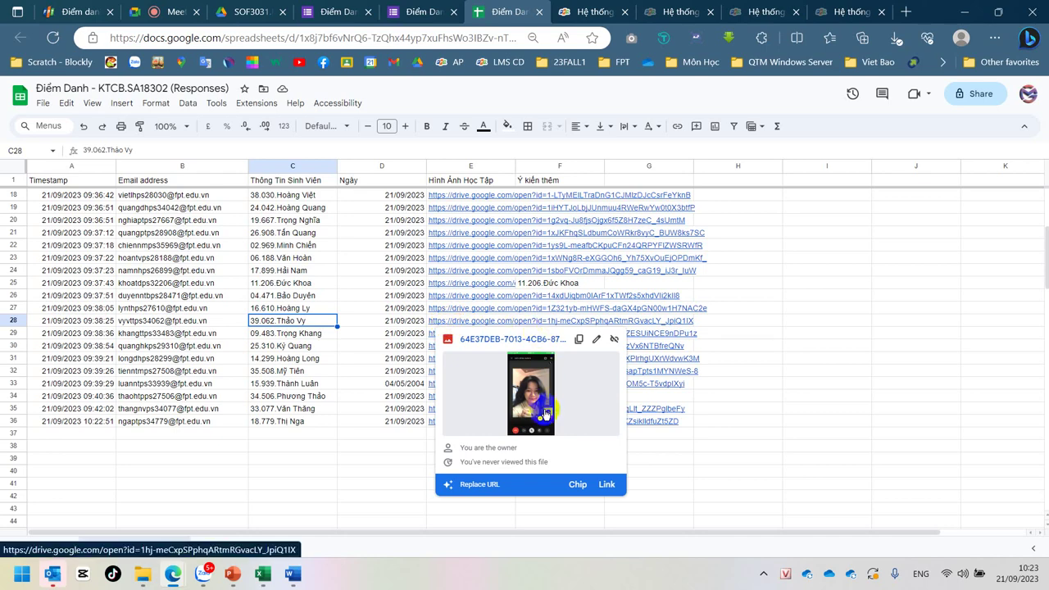
left_click(316, 445)
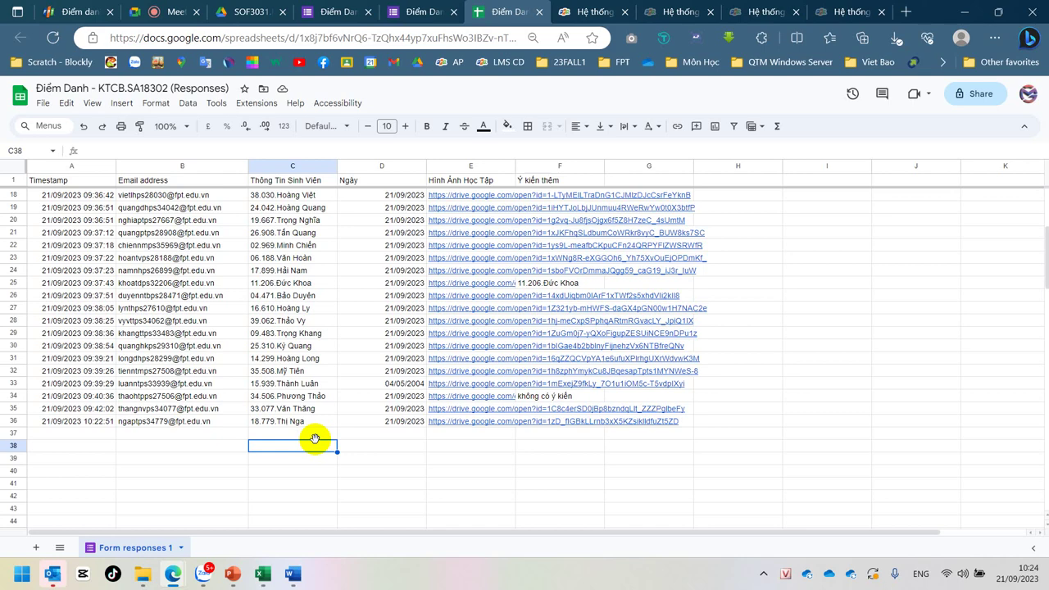
mouse_move(176, 575)
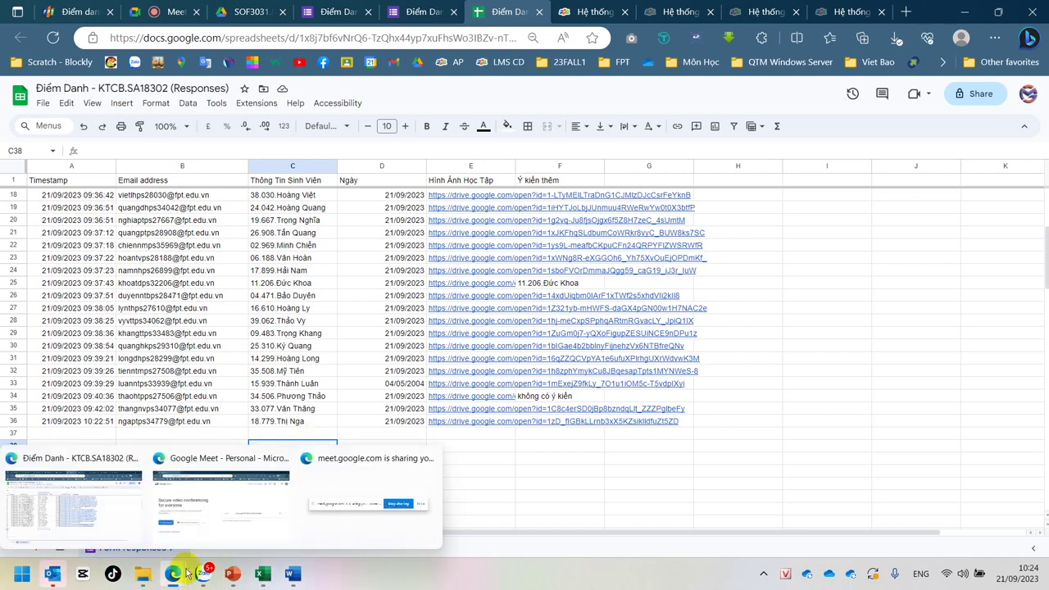
left_click(478, 472)
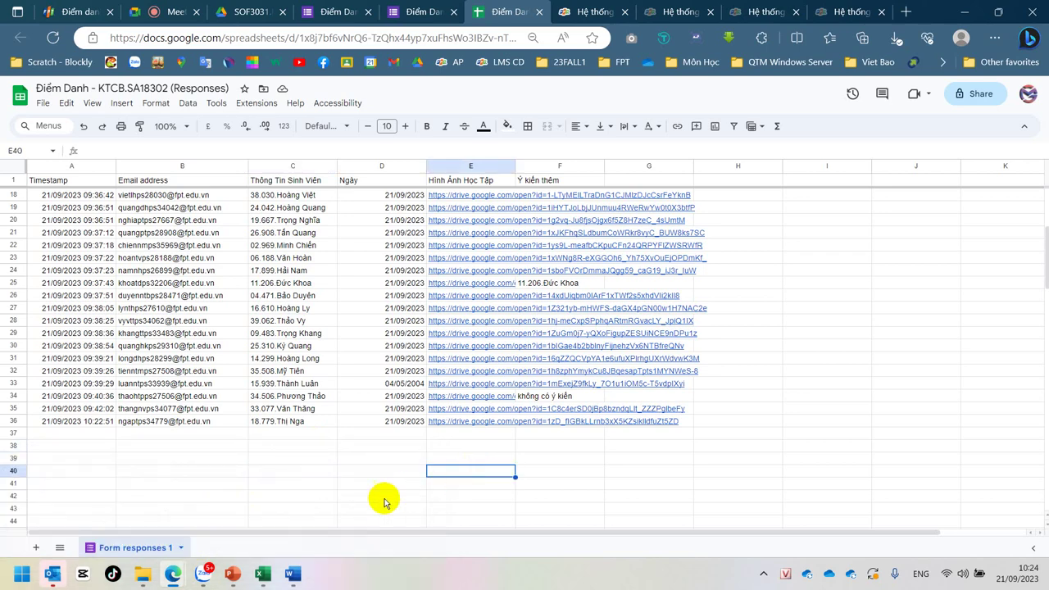
mouse_move(262, 561)
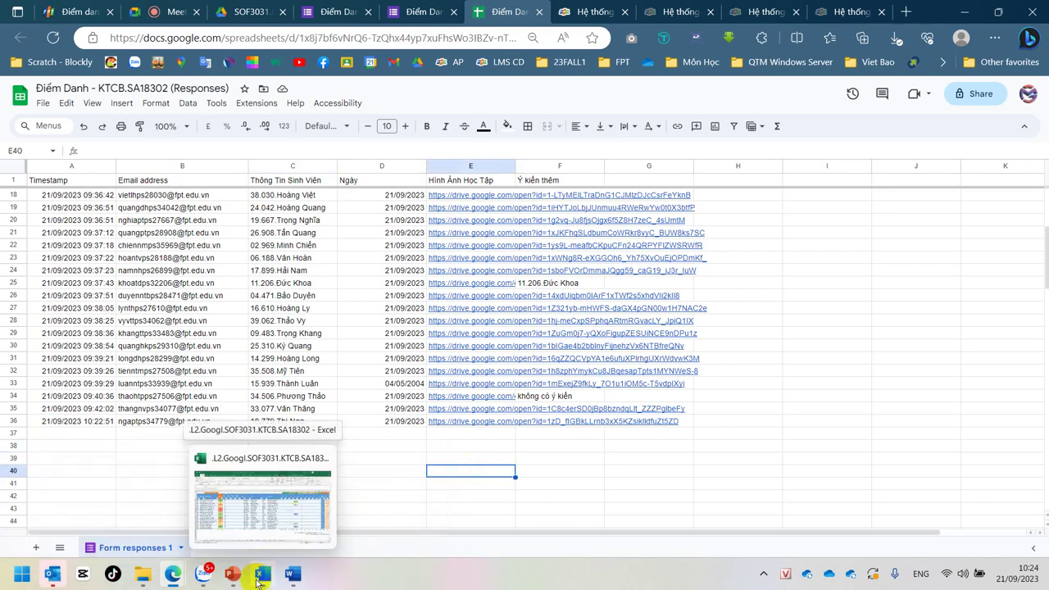
left_click(141, 576)
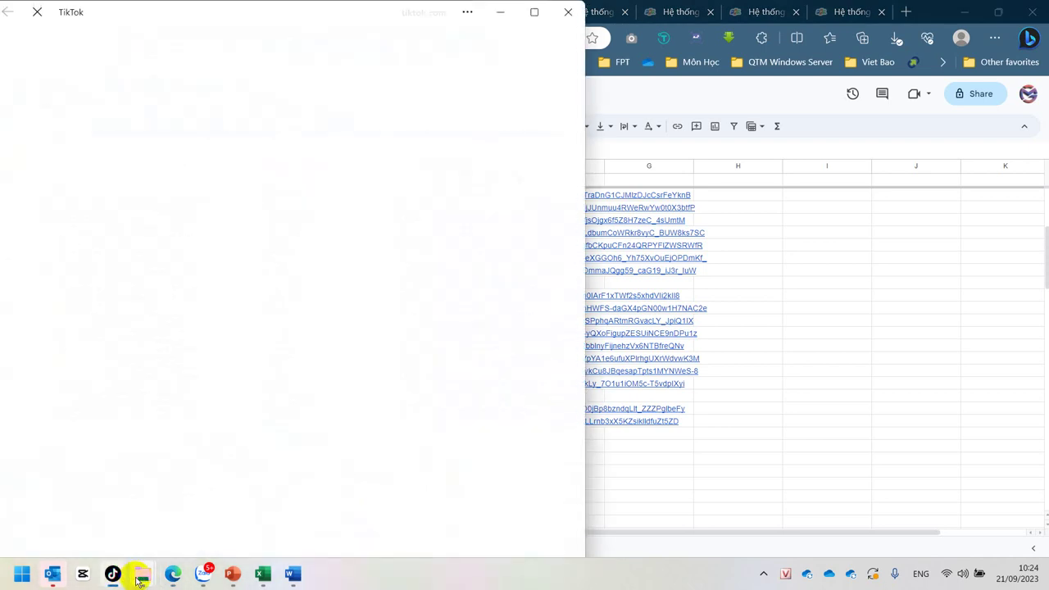
left_click(568, 13)
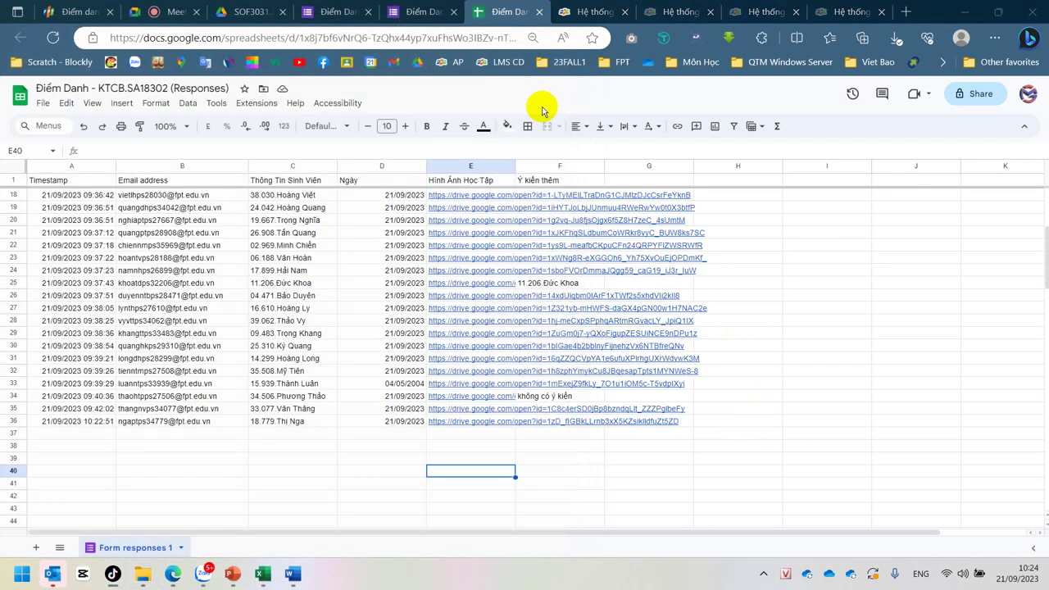
left_click(315, 481)
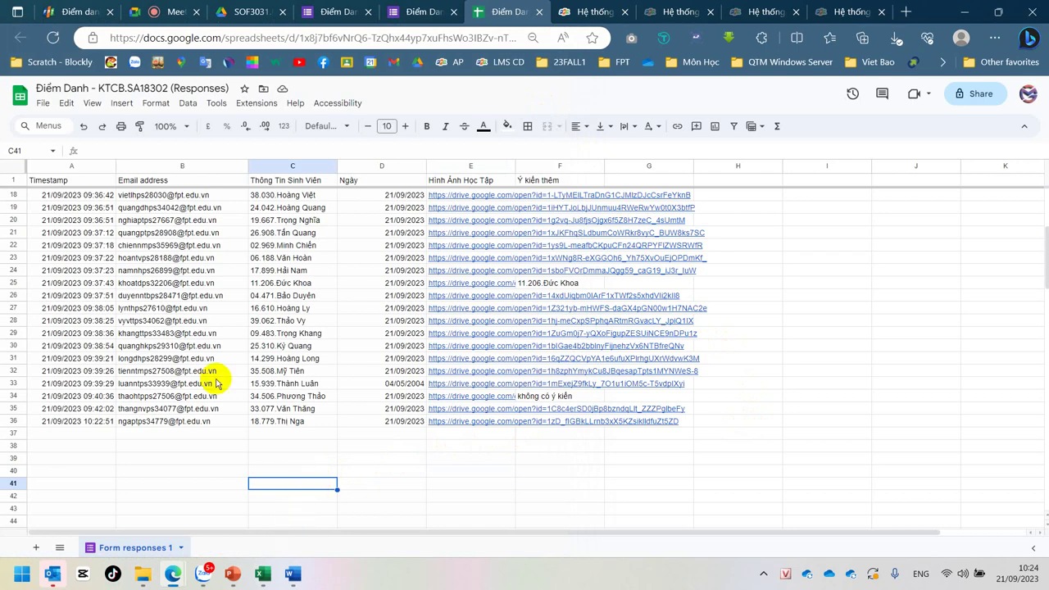
left_click(168, 294)
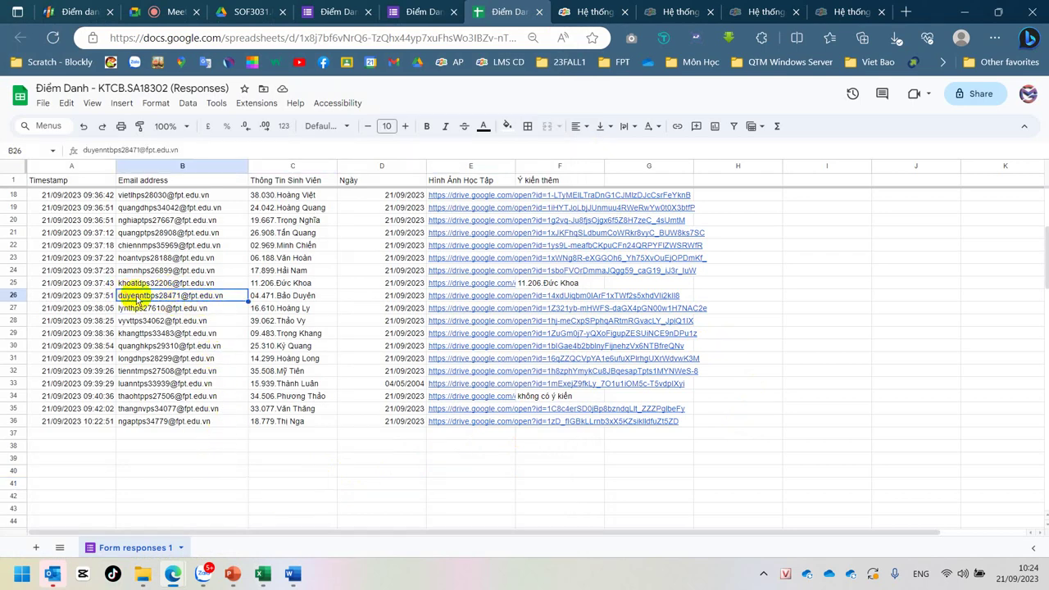
left_click(310, 291)
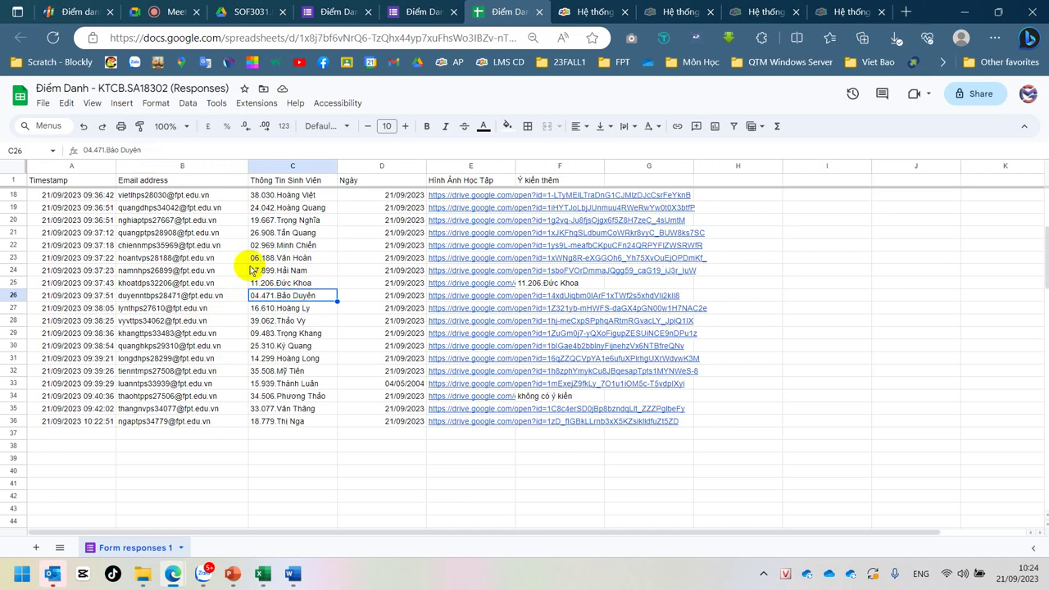
left_click(130, 220)
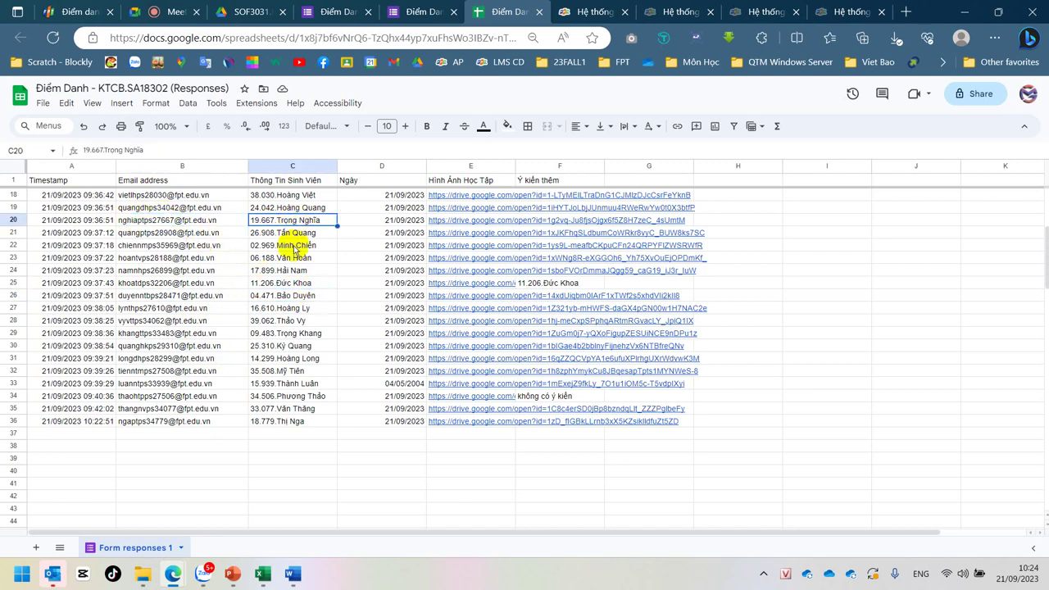
left_click(160, 422)
left_click(284, 424)
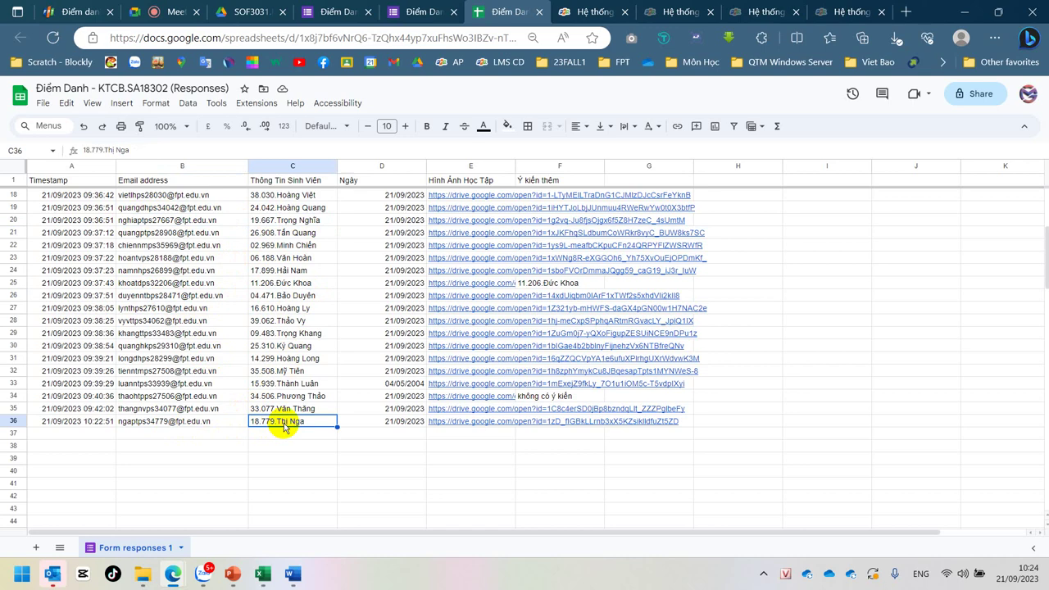
left_click(288, 165)
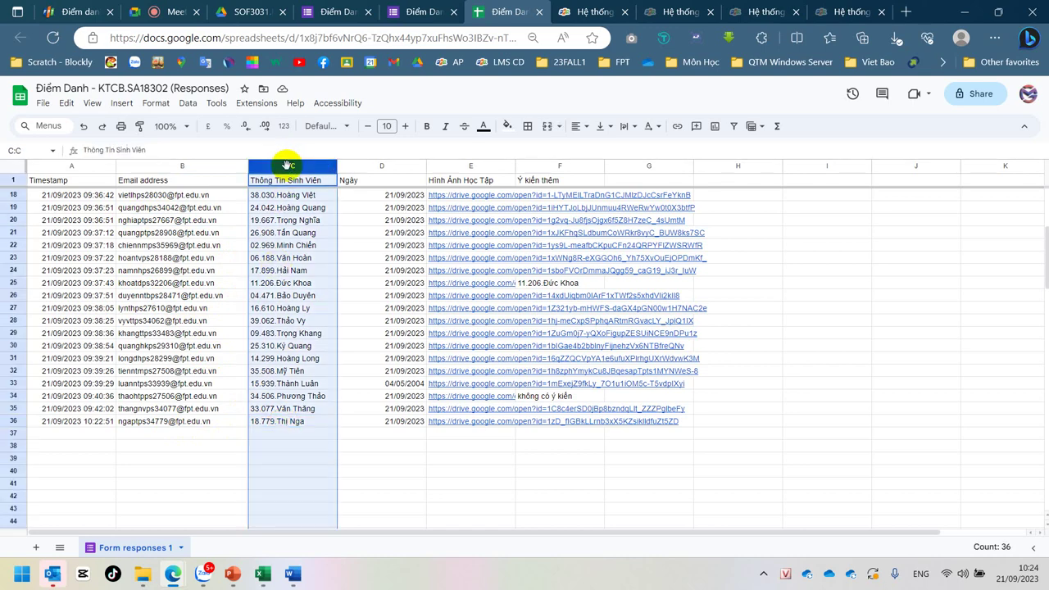
left_click(169, 166)
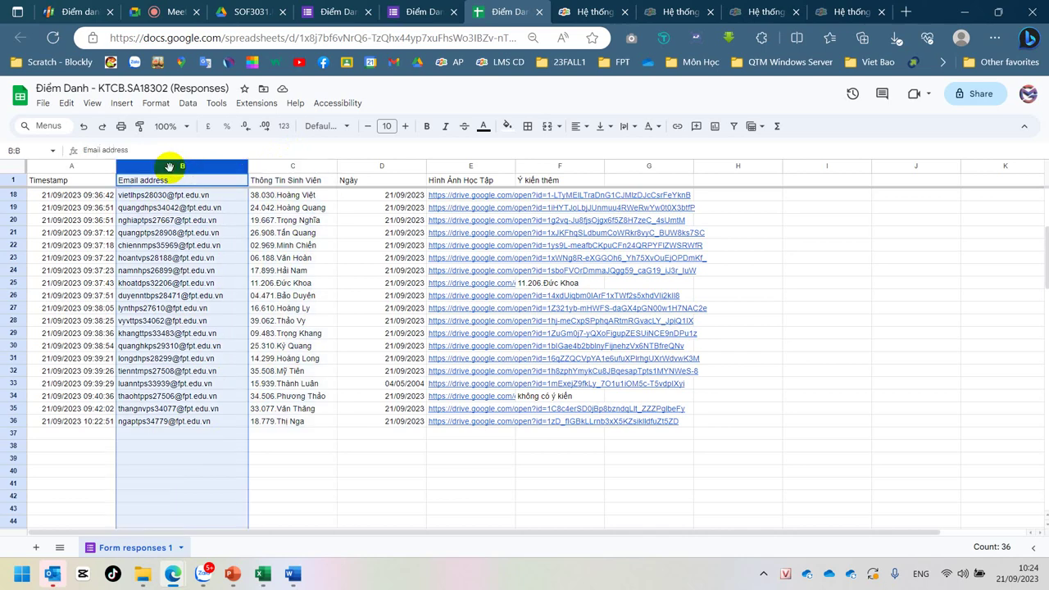
left_click(265, 166)
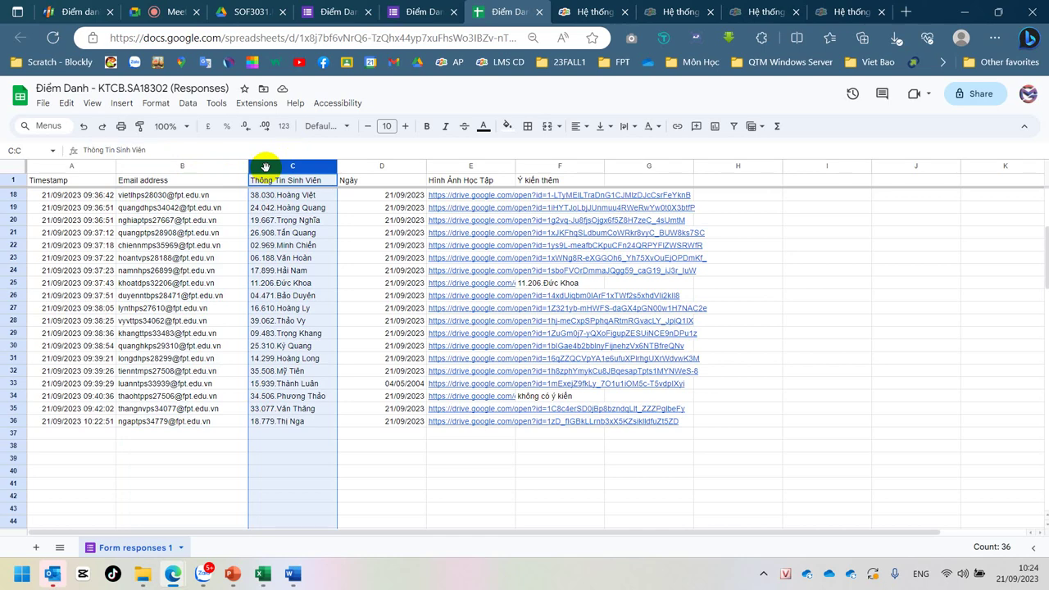
left_click(283, 269)
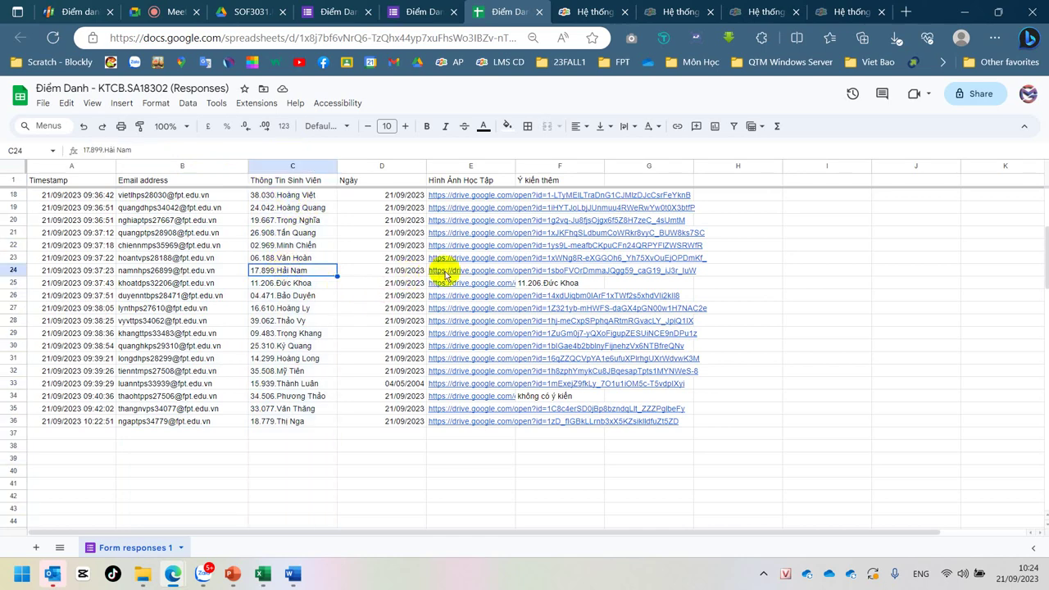
mouse_move(461, 275)
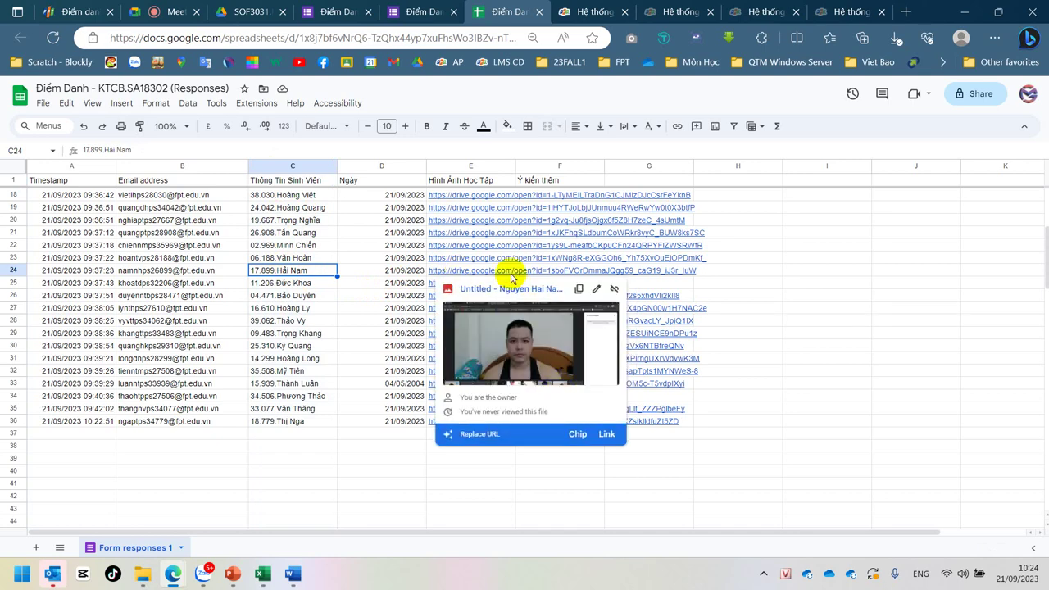
left_click(352, 218)
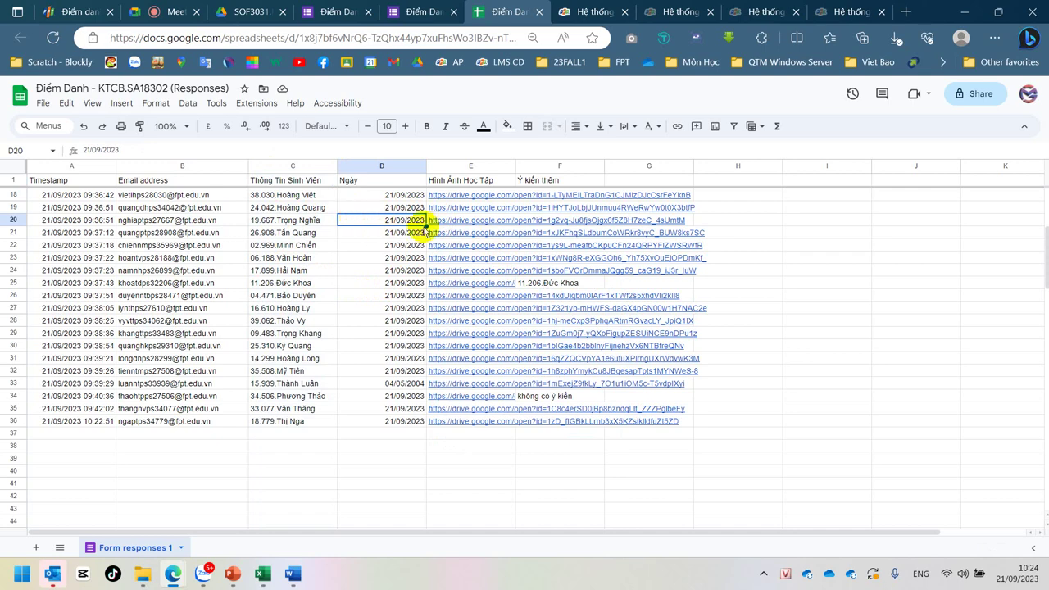
mouse_move(440, 226)
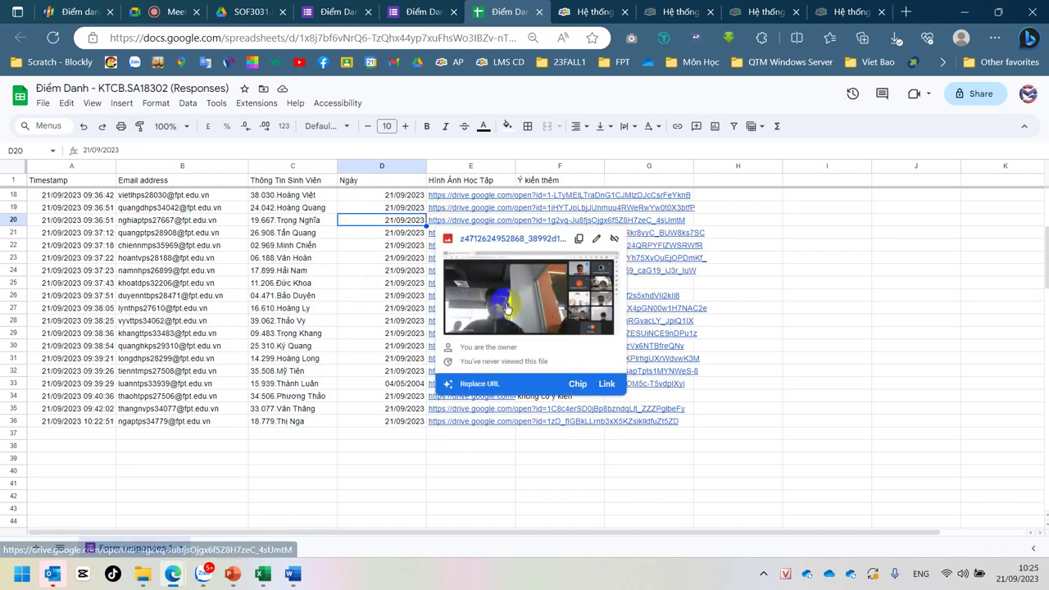
left_click(342, 321)
scroll(343, 326, "up", 5)
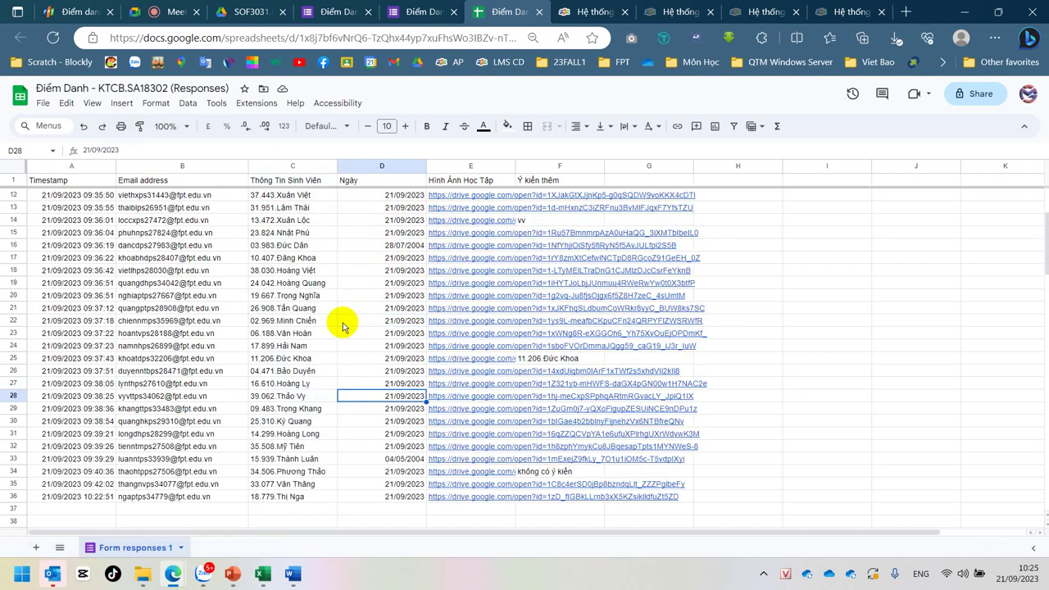
left_click(435, 245)
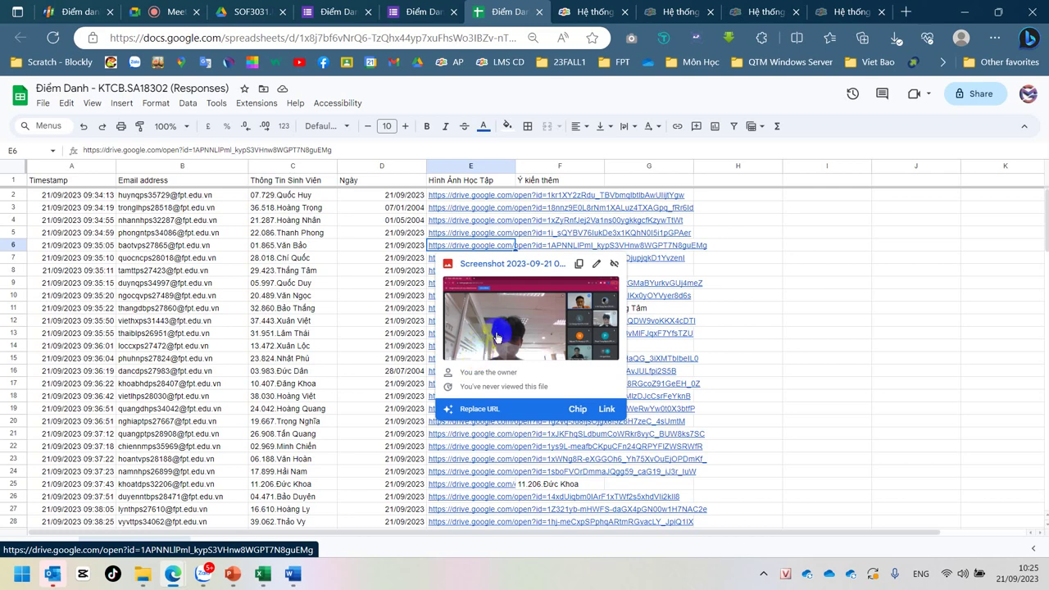
left_click(354, 357)
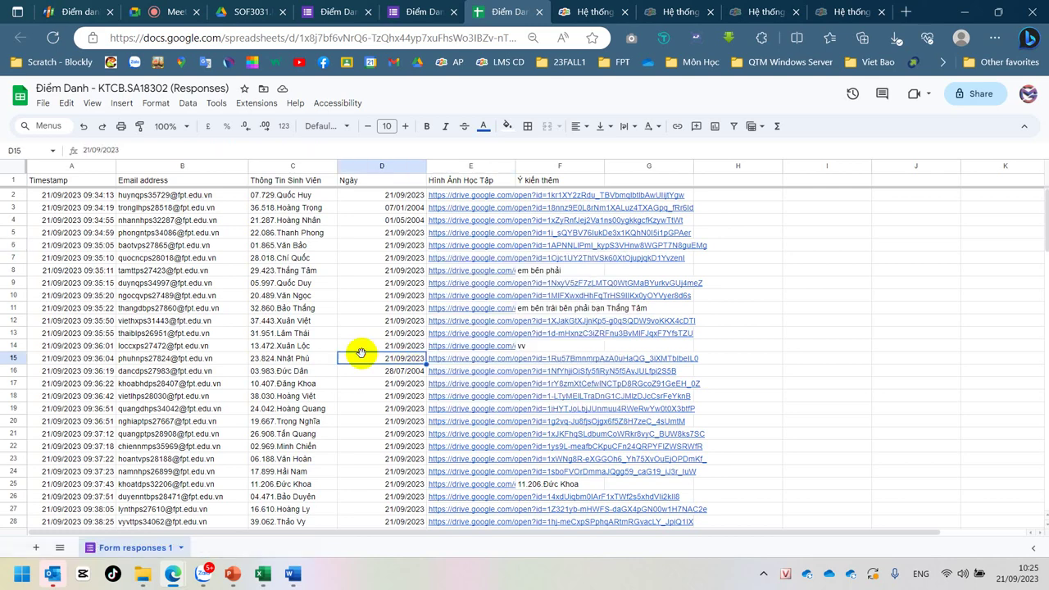
scroll(360, 365, "down", 1)
mouse_move(482, 381)
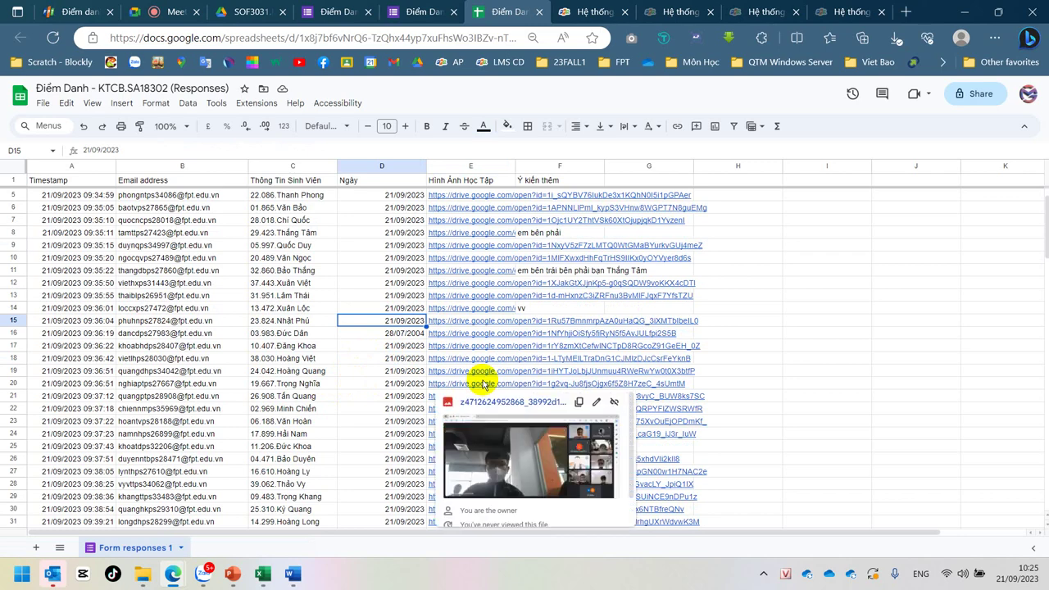
Step: Open the row 20 and row 6 Drive photo links in new tabs, closing the stray blank tab
left_click(546, 469)
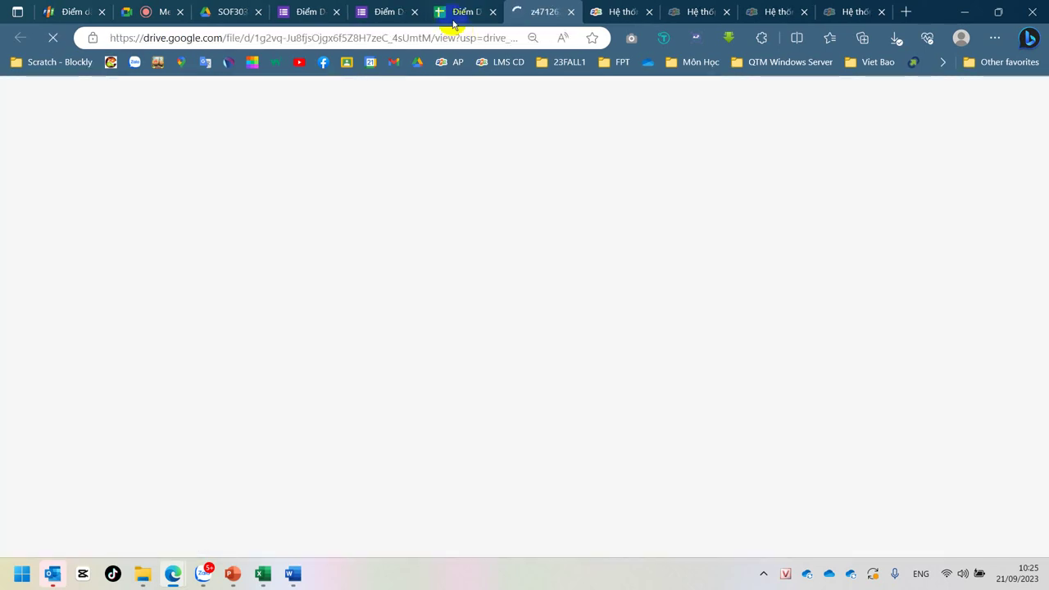
left_click(451, 13)
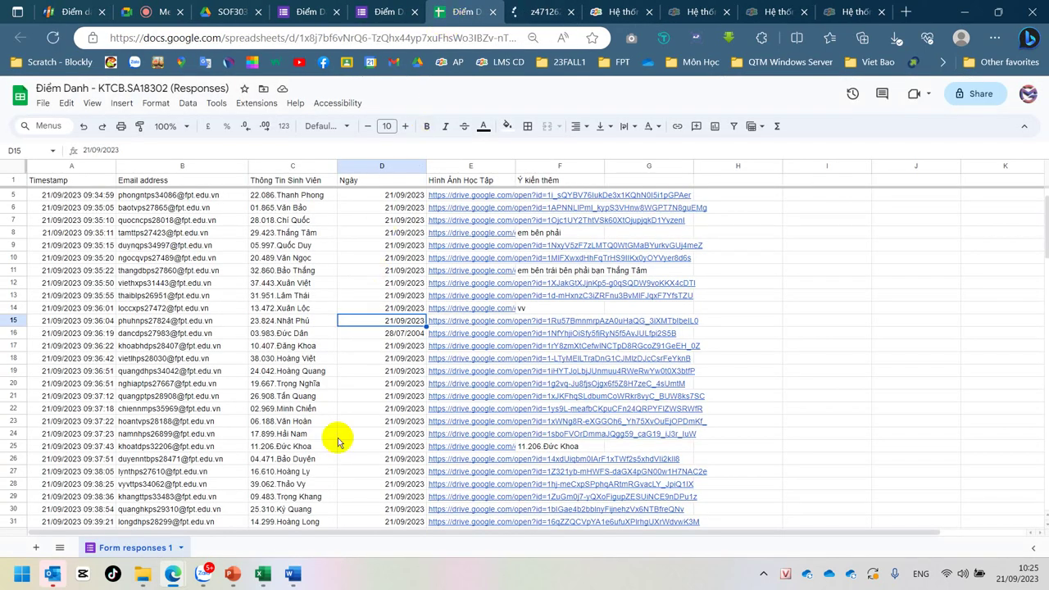
scroll(339, 439, "up", 1)
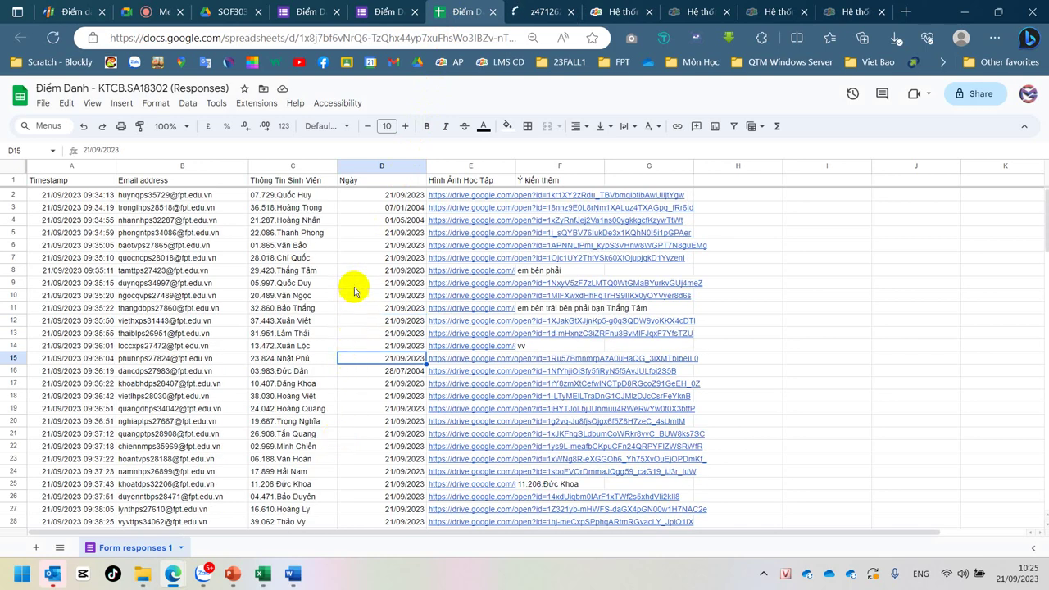
mouse_move(442, 237)
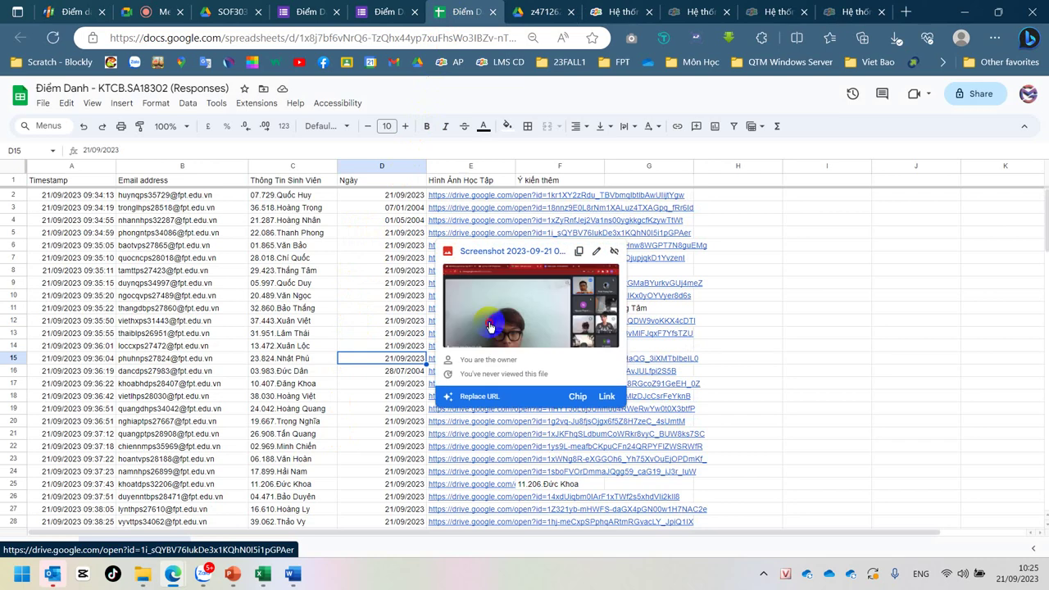
left_click(489, 326)
left_click(527, 12)
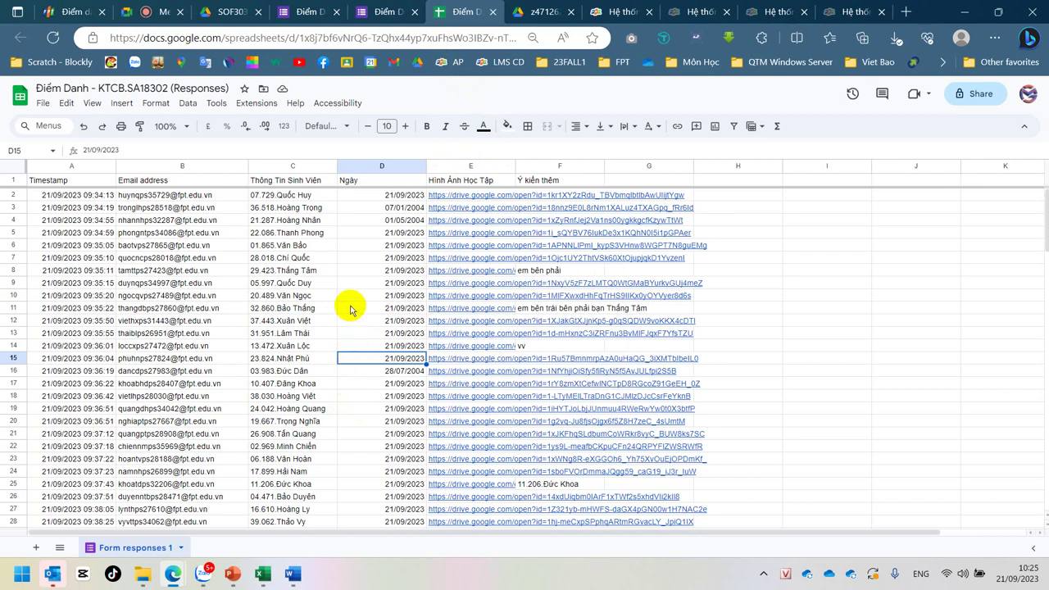
mouse_move(445, 238)
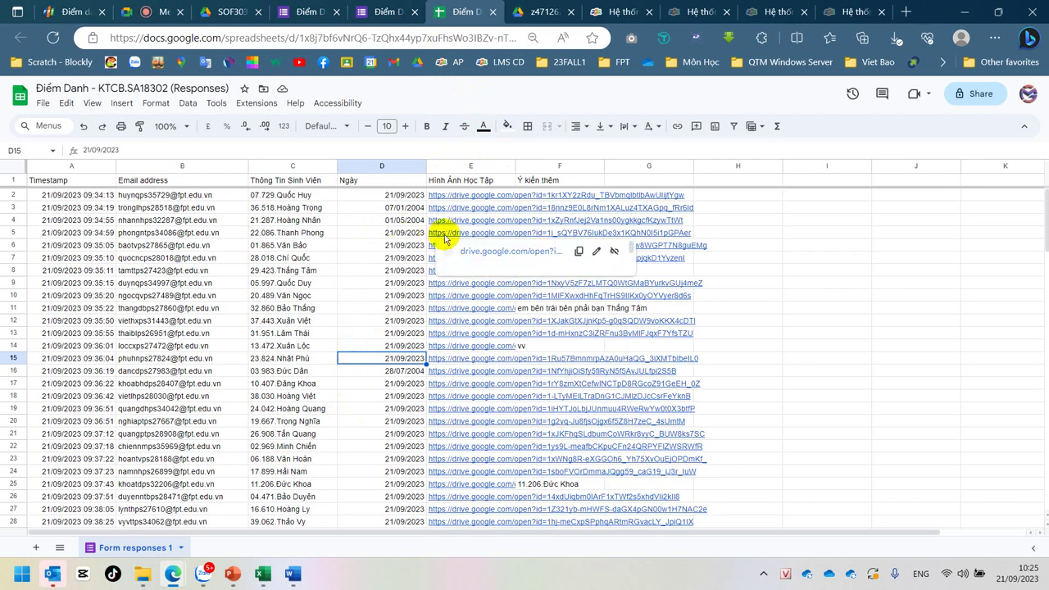
left_click(346, 233)
mouse_move(468, 248)
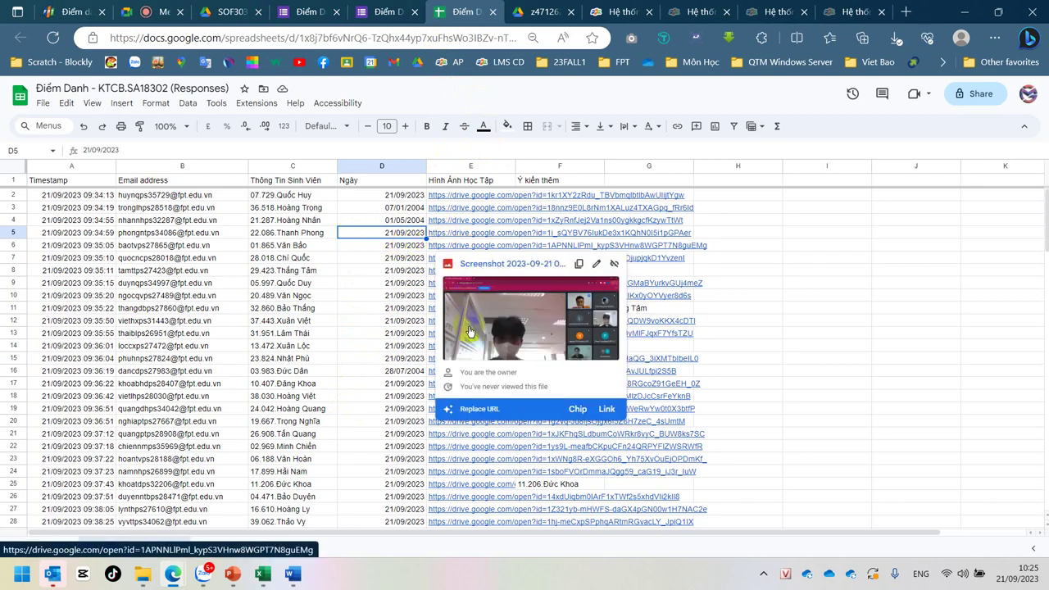
left_click(469, 331)
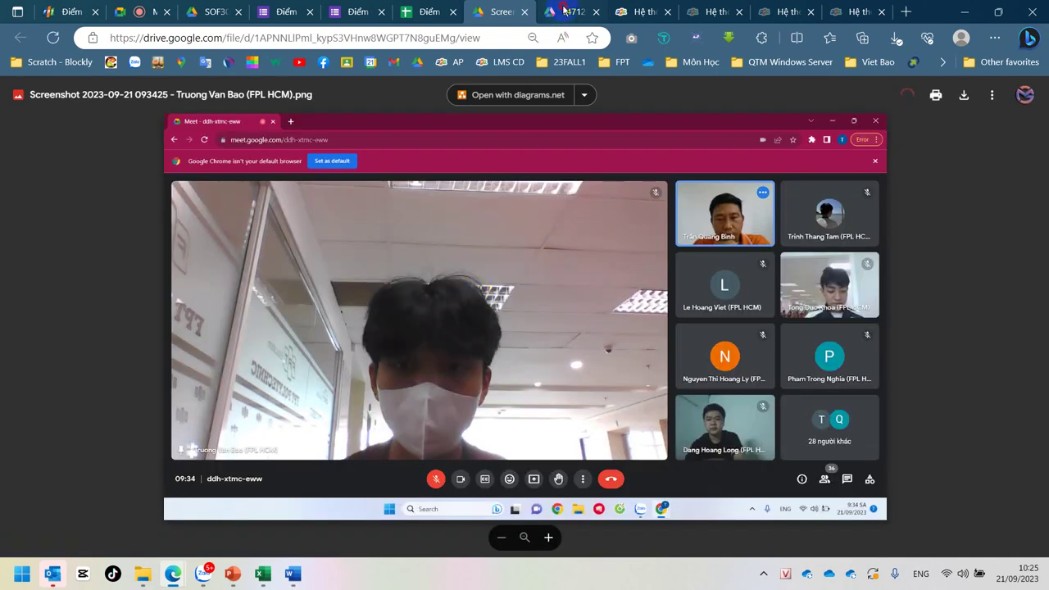
Step: Compare the row 6 and row 20 screenshots, close both Drive tabs, and return to the responses sheet
left_click(563, 11)
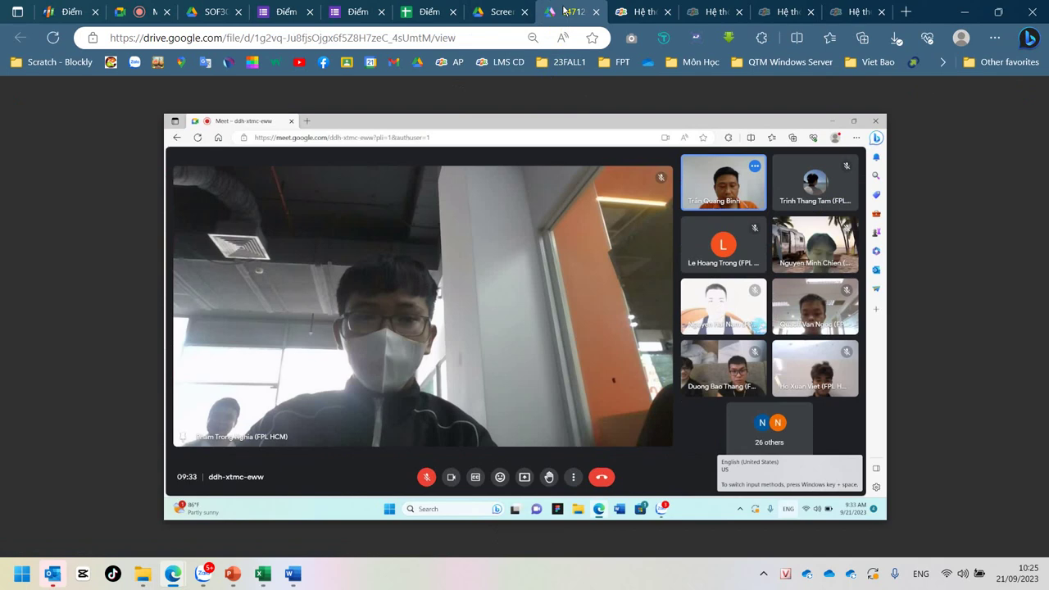
left_click(488, 16)
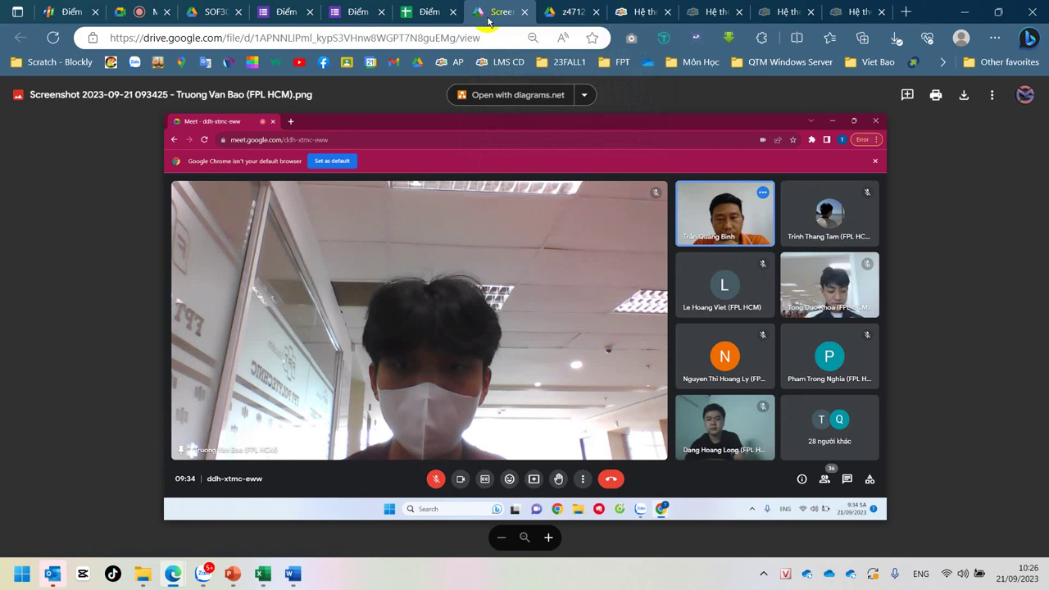
left_click(562, 20)
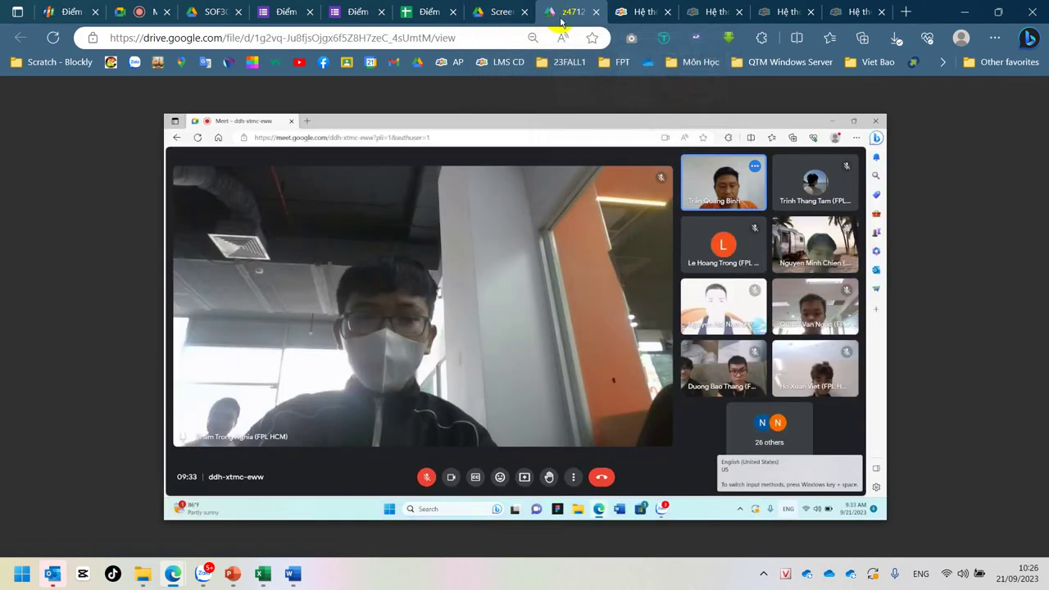
mouse_move(521, 19)
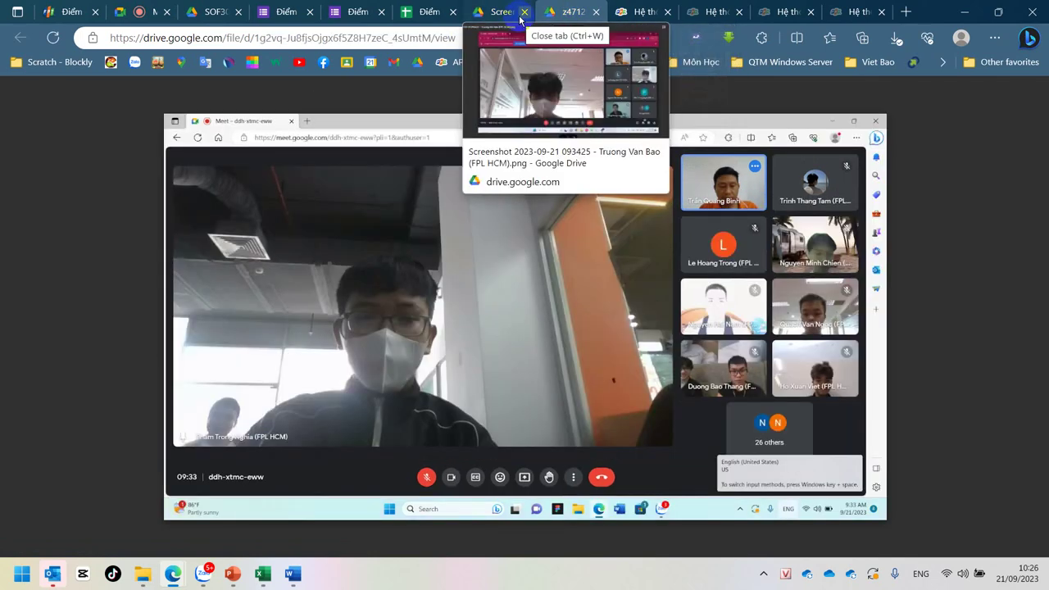
left_click(491, 18)
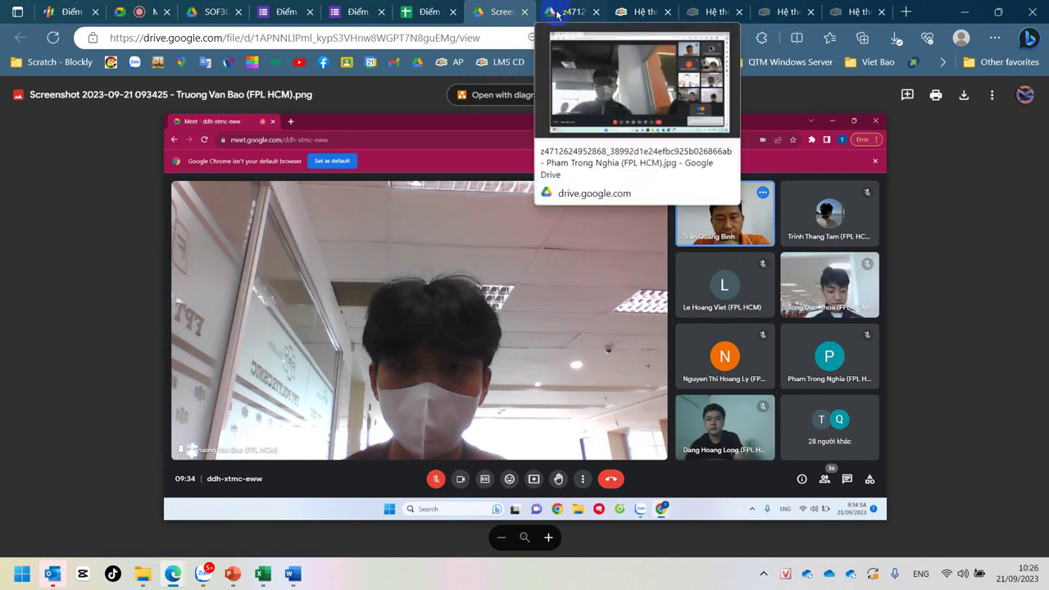
left_click(557, 15)
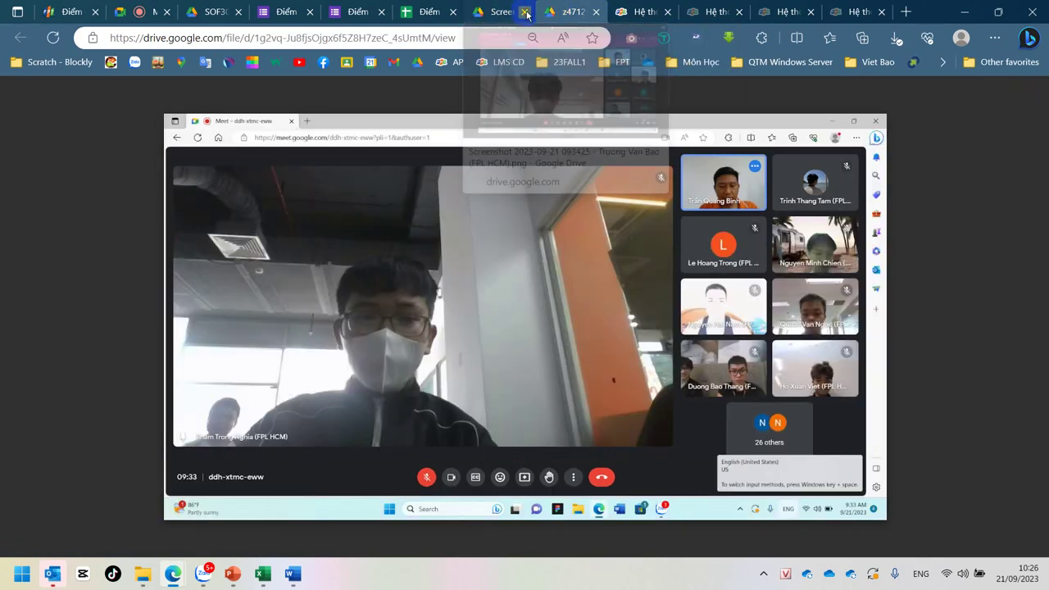
left_click(525, 13)
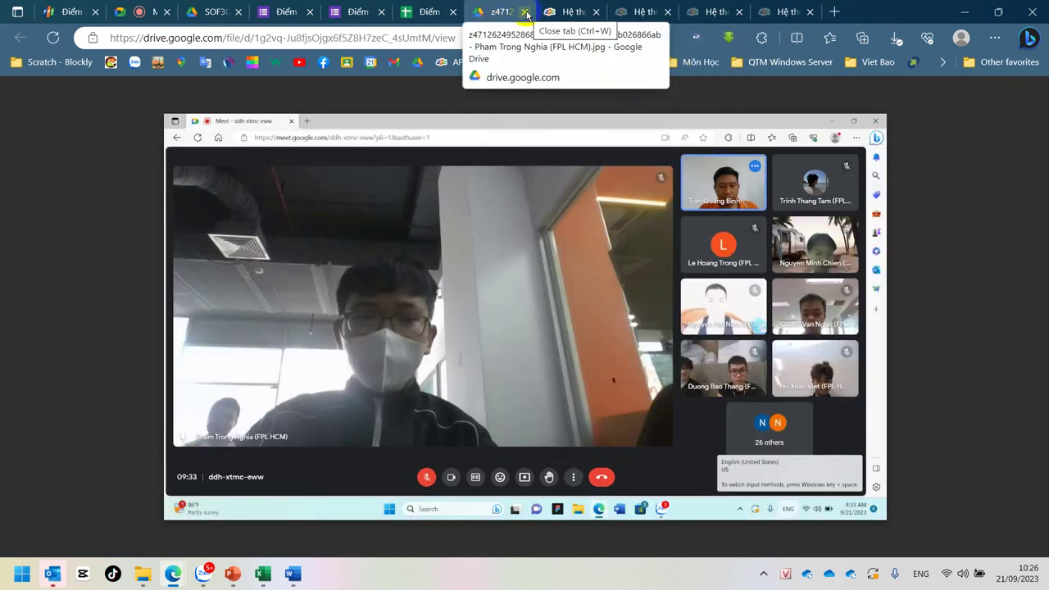
left_click(525, 13)
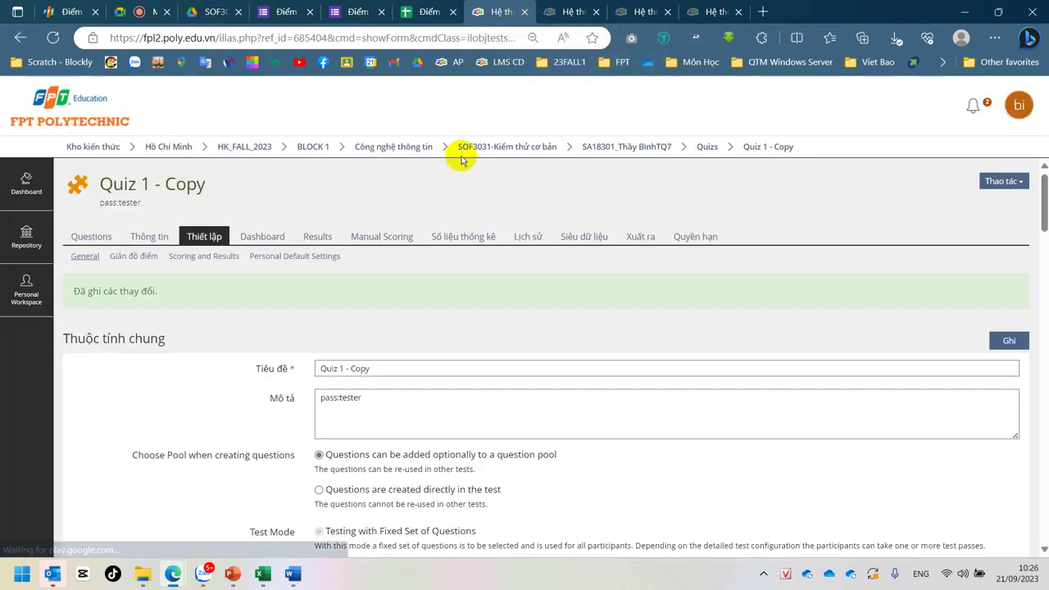
left_click(501, 13)
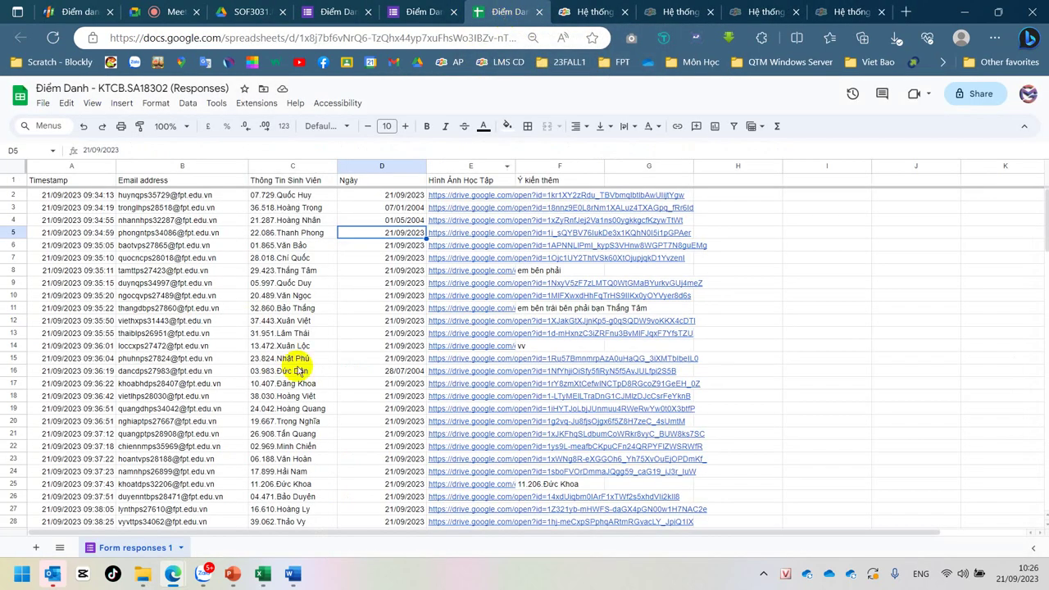
Step: Browse SOF3031 > kiemthucoban_assignment > kiemthucoban_assignment and open the Nhóm 2 test-plan workbook
mouse_move(143, 580)
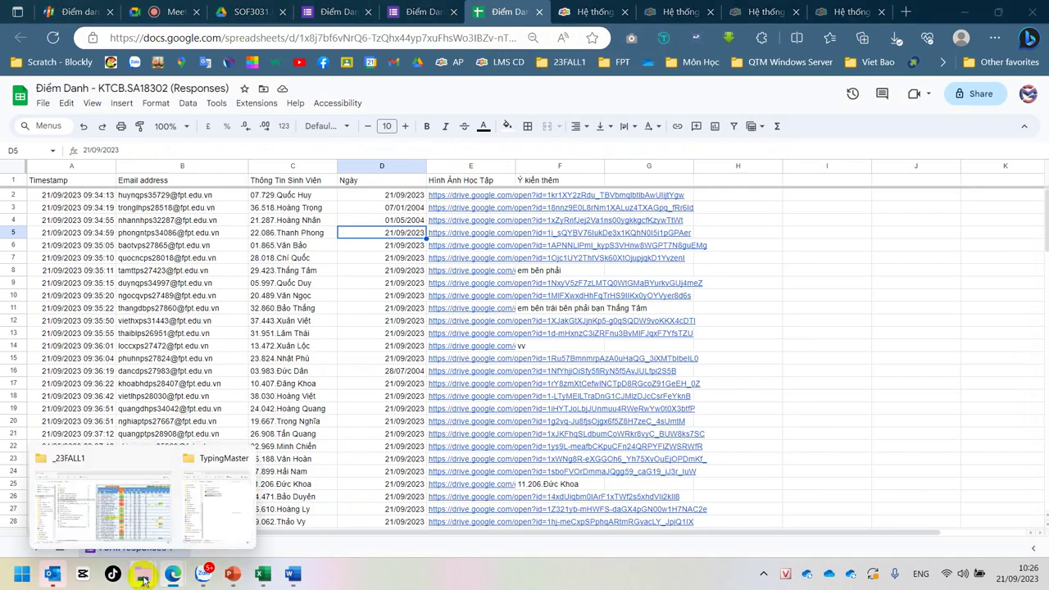
left_click(82, 512)
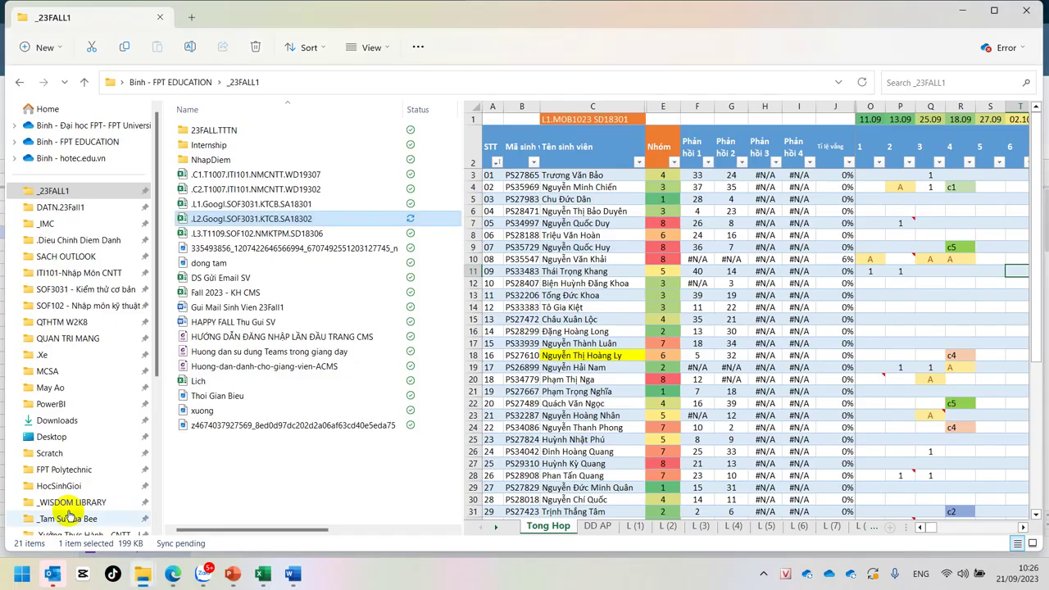
left_click(96, 292)
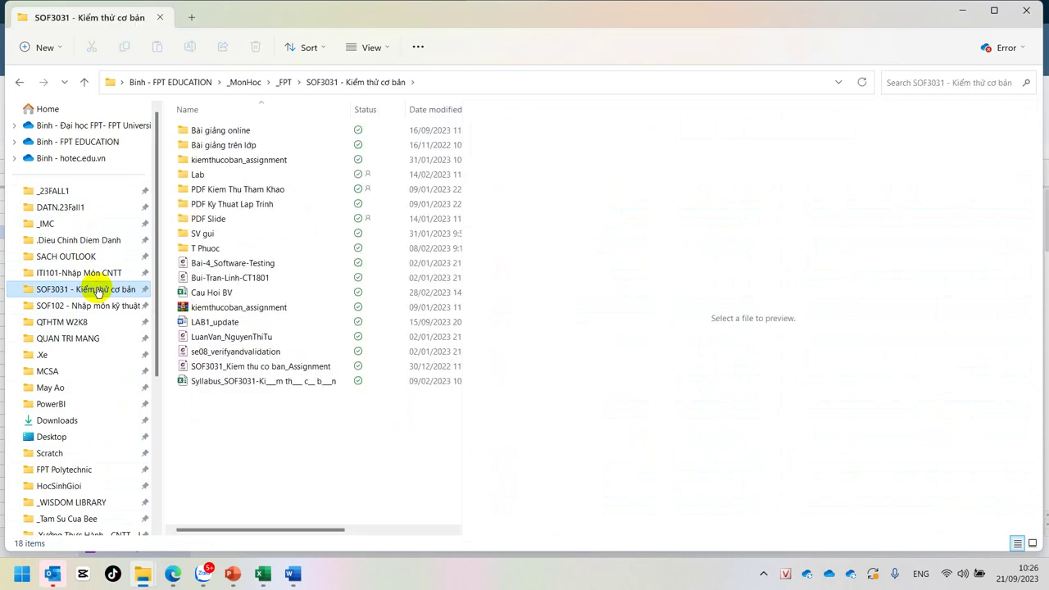
left_click(249, 160)
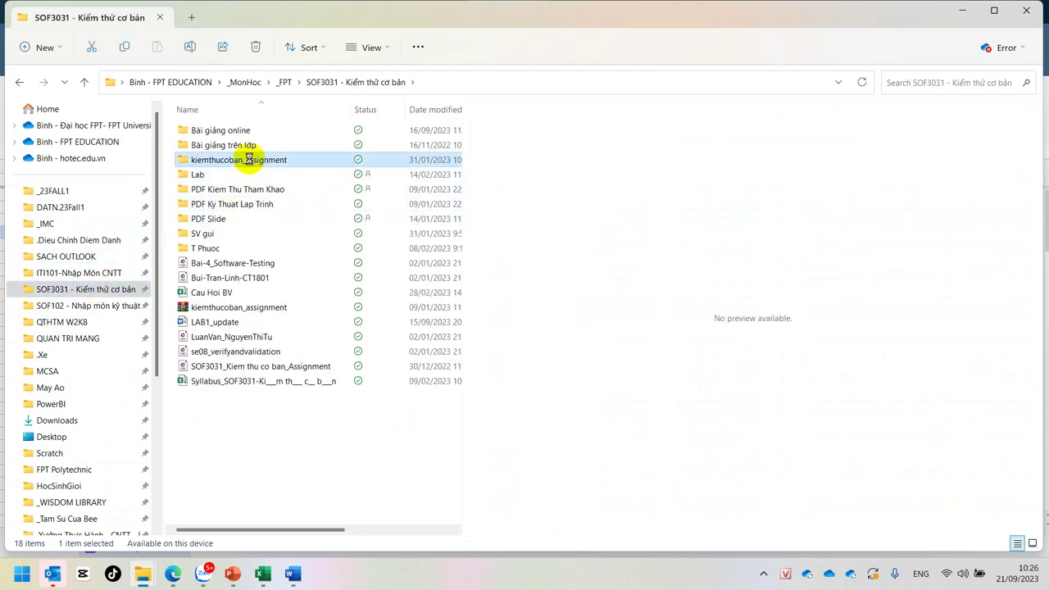
double_click(249, 159)
left_click(238, 135)
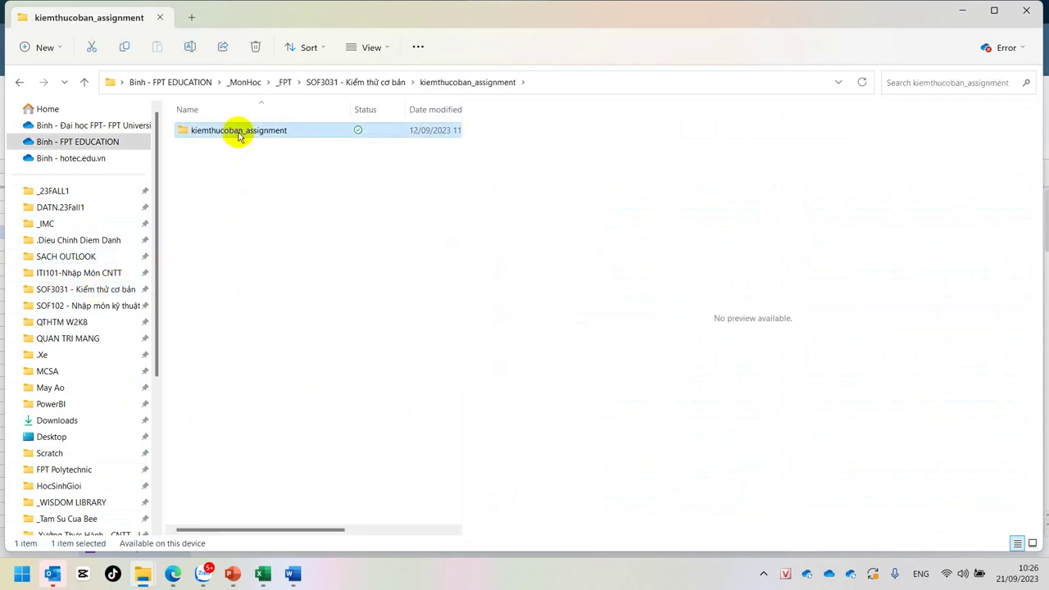
double_click(239, 134)
left_click(233, 146)
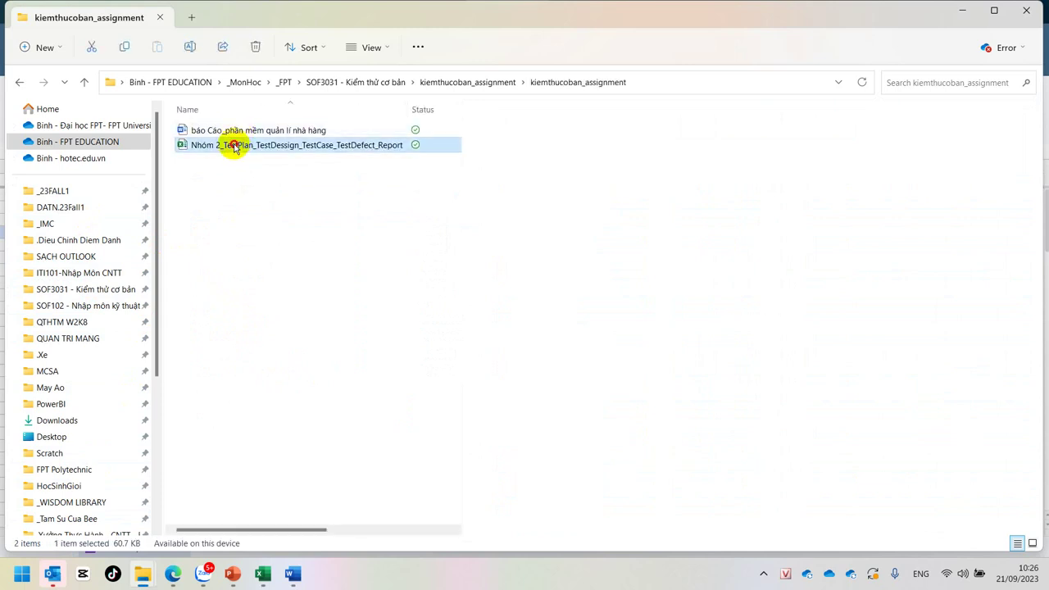
double_click(233, 146)
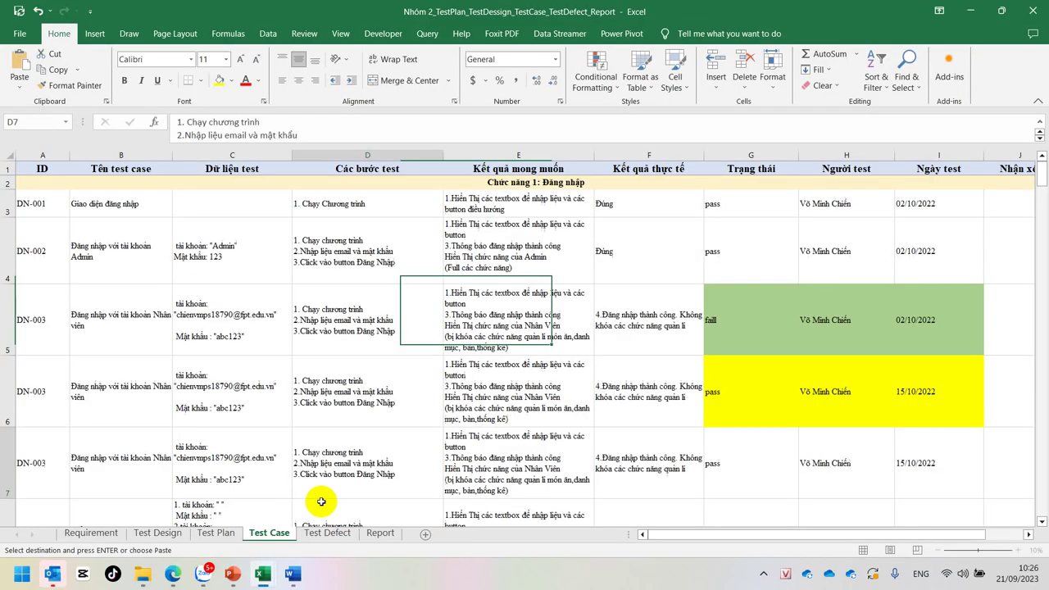
Step: Read the test steps in cells D7, D6 and D4 of the Test Case sheet
left_click(318, 492)
left_click(335, 401)
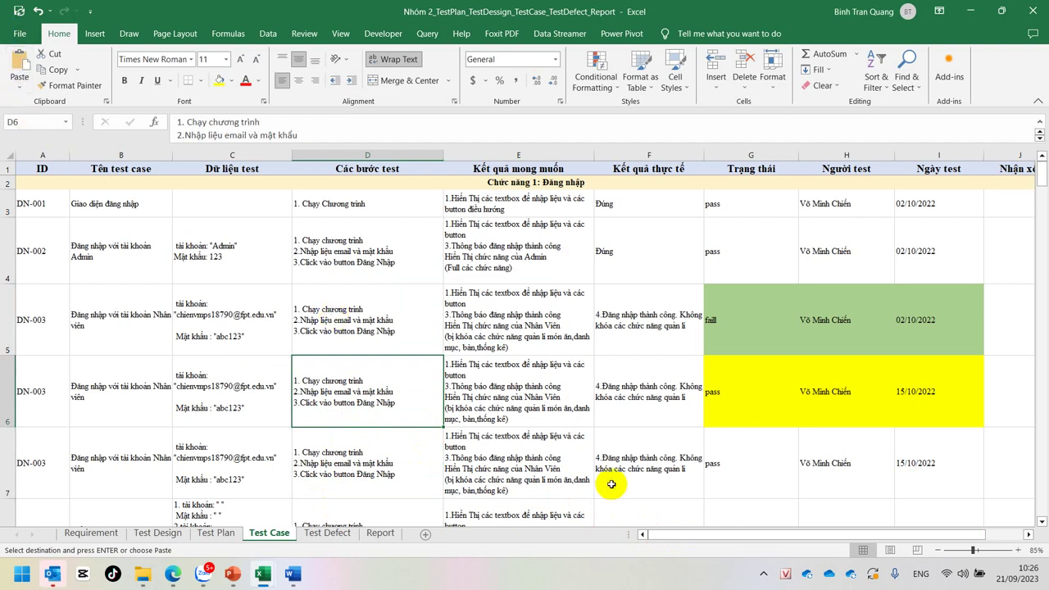
left_click(437, 237)
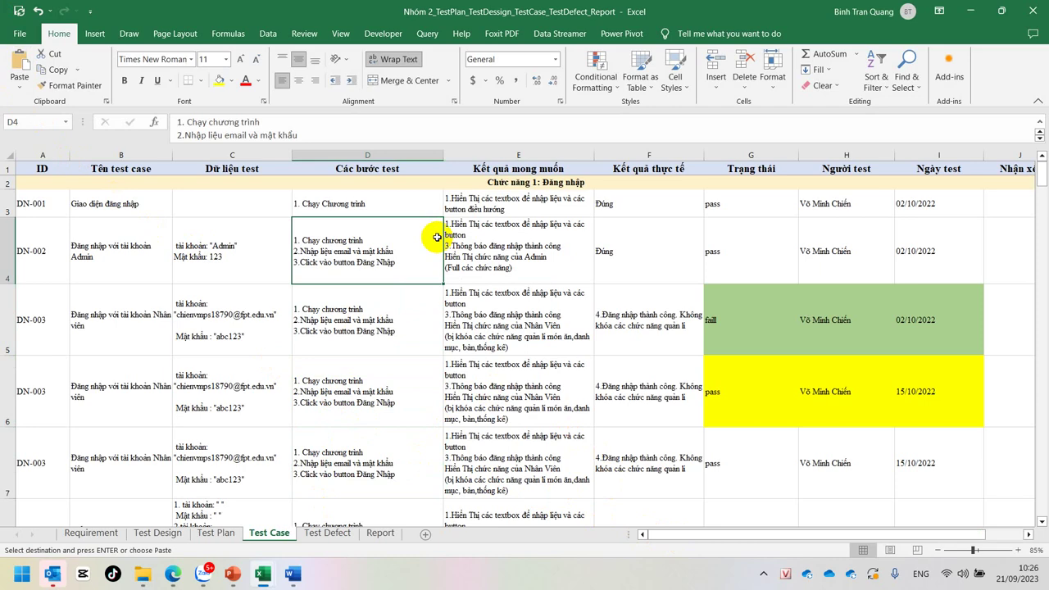
Step: Look over the Requirement and Test Design sheets, including heading B2, then return to Word
left_click(81, 534)
left_click(158, 535)
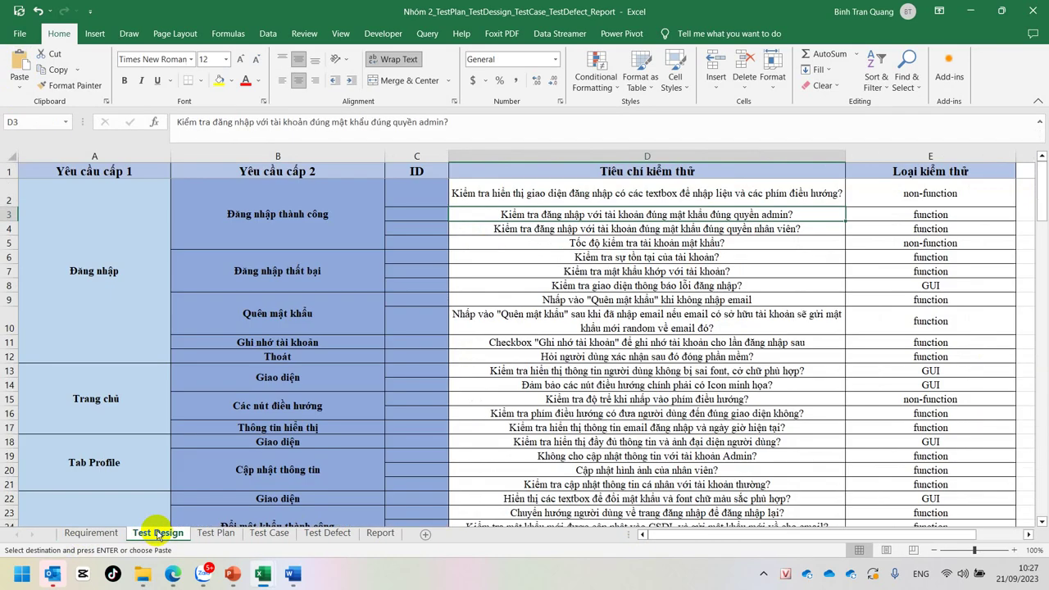
left_click(87, 532)
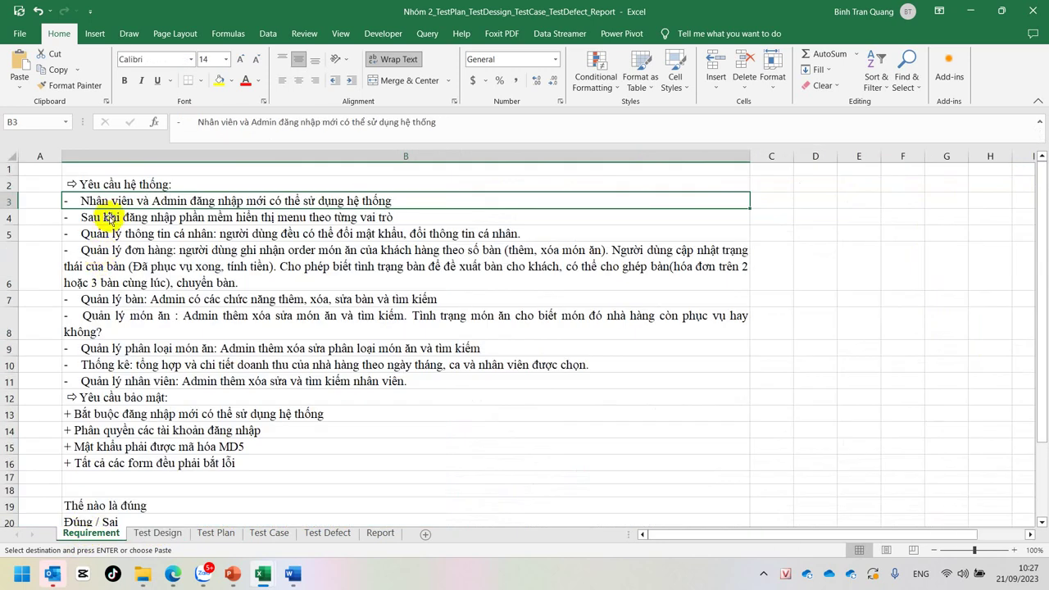
left_click(121, 179)
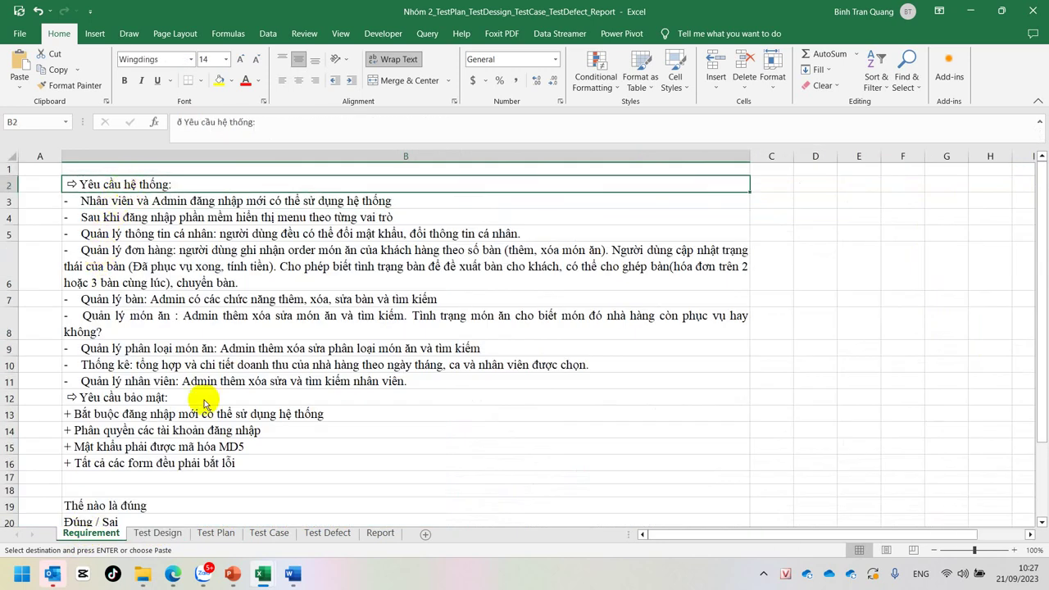
left_click(301, 580)
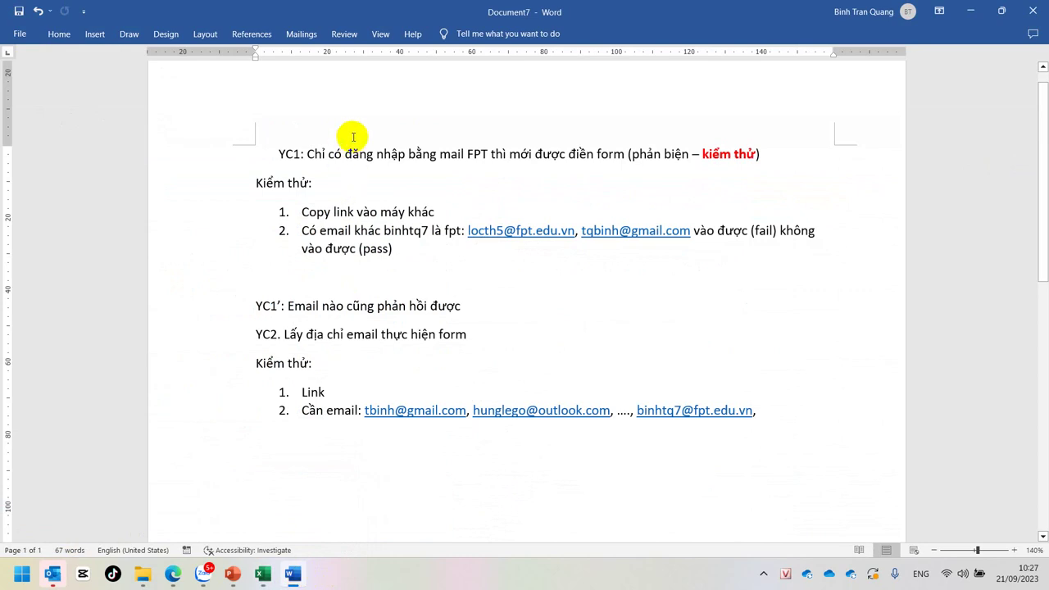
Step: Highlight the FPT-mail login, any-email response and email-collection phrases in YC1, YC1' and YC2, then switch to the Excel attendance workbook
left_click_drag(328, 154, 596, 156)
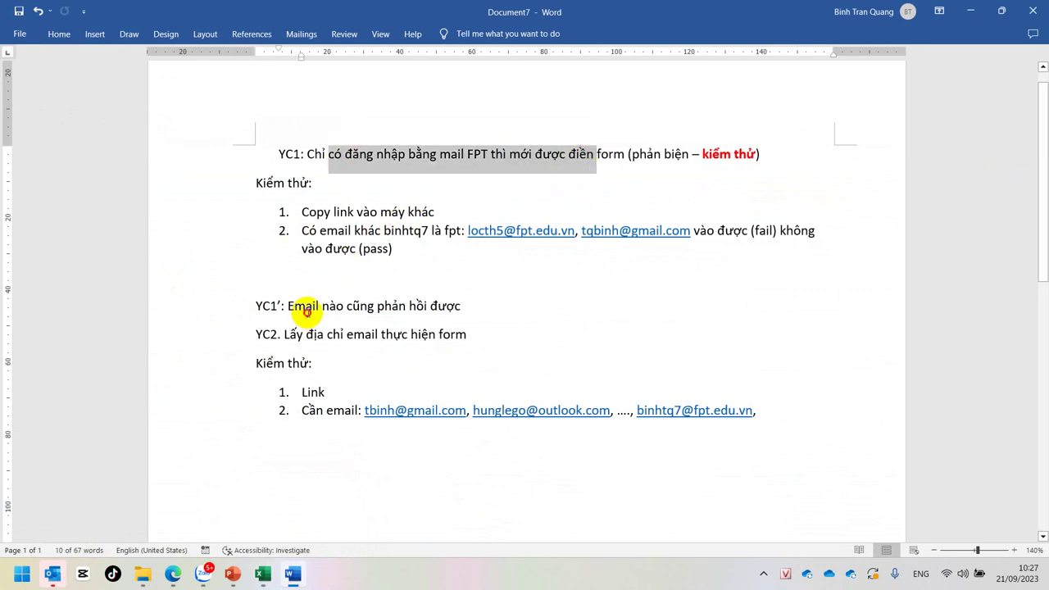
left_click_drag(289, 305, 461, 306)
left_click_drag(348, 334, 440, 335)
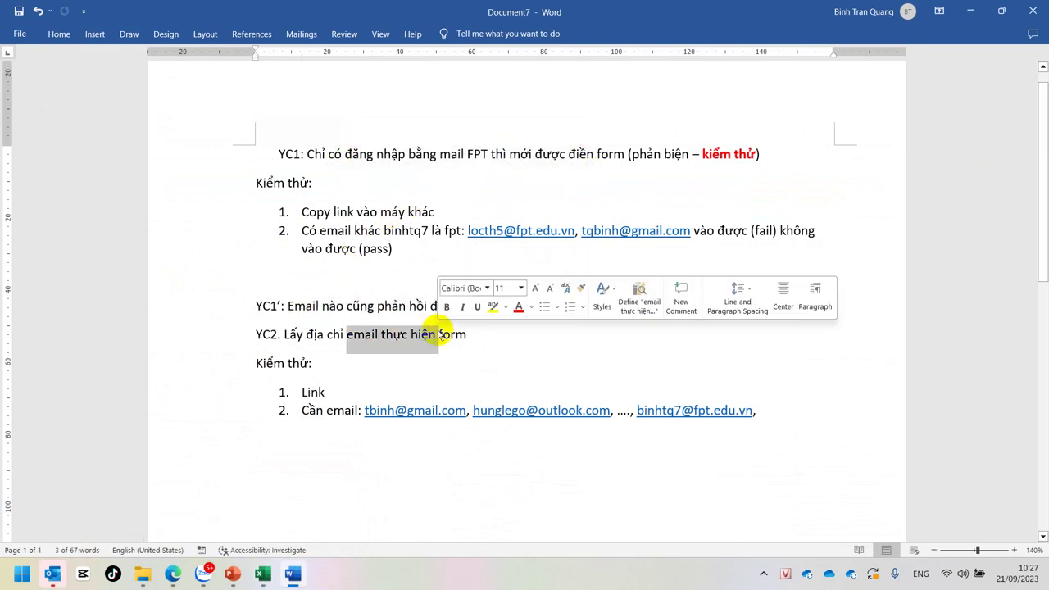
mouse_move(263, 574)
left_click(182, 532)
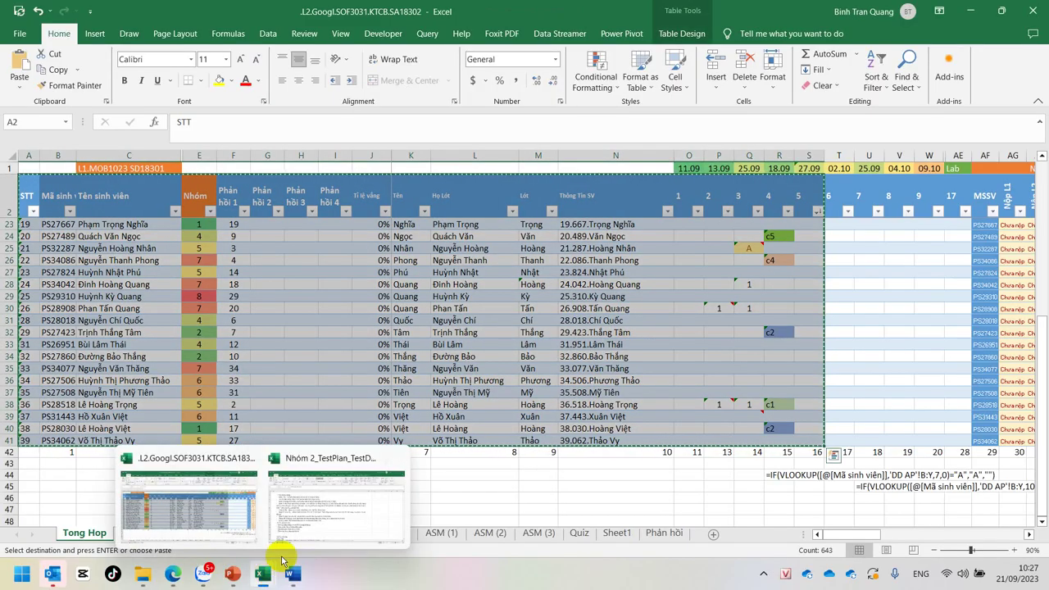
Step: In the Nhóm 2 workbook's Requirement sheet, review the first system requirement and the security requirements heading
left_click(301, 512)
left_click(131, 204)
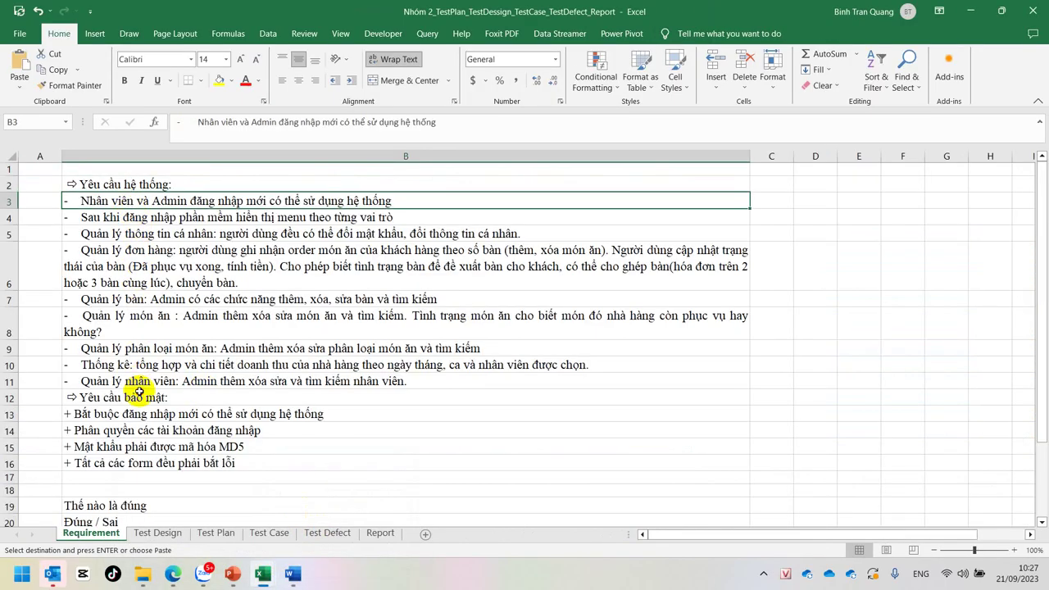
left_click(139, 393)
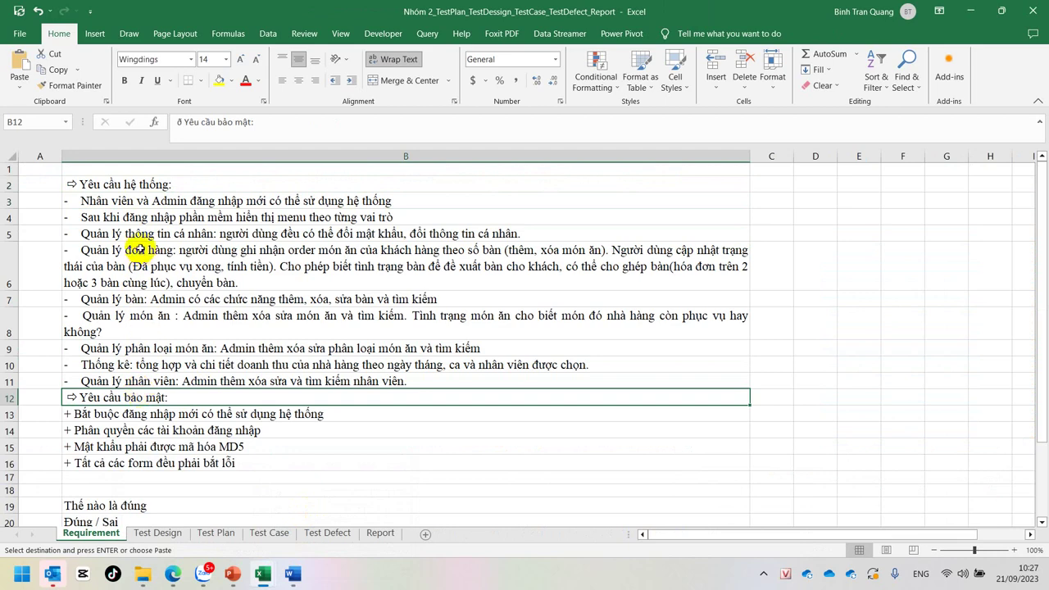
Step: Compare the Test Design sheet's Đăng nhập group against the requirement text in column B
left_click(164, 534)
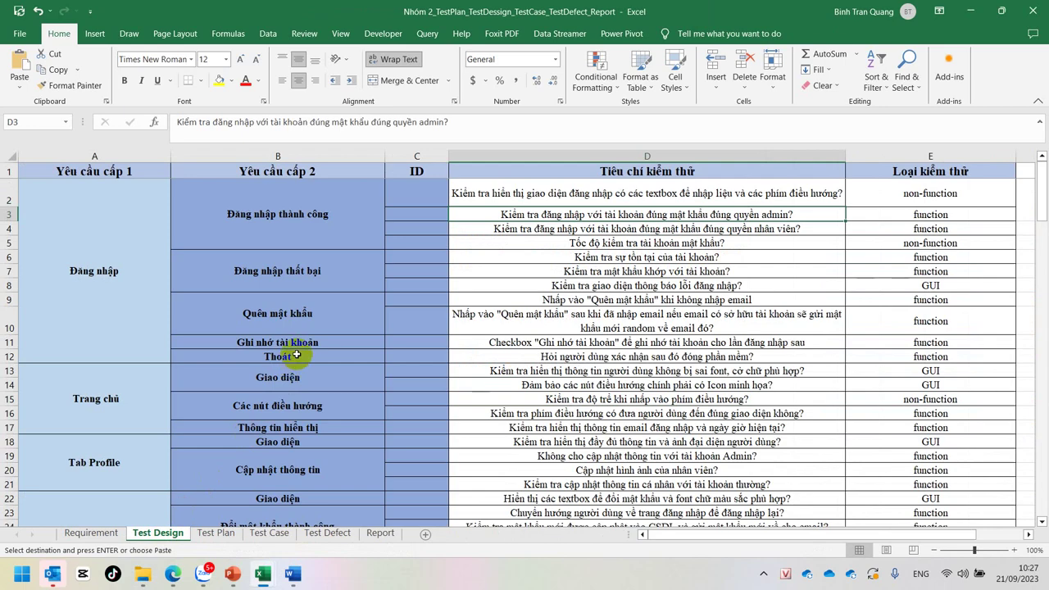
left_click(66, 197)
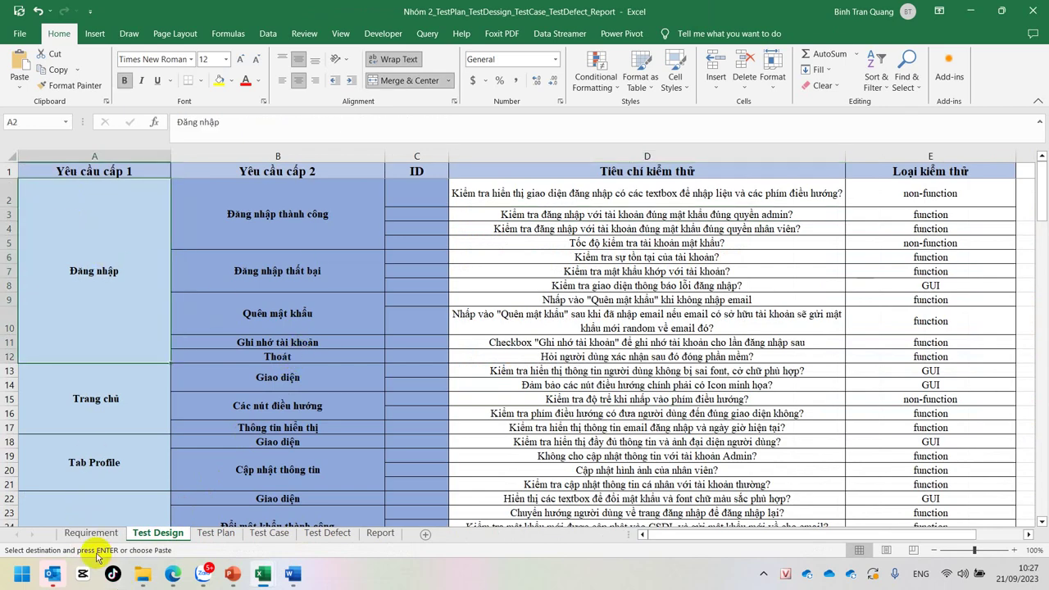
left_click(90, 534)
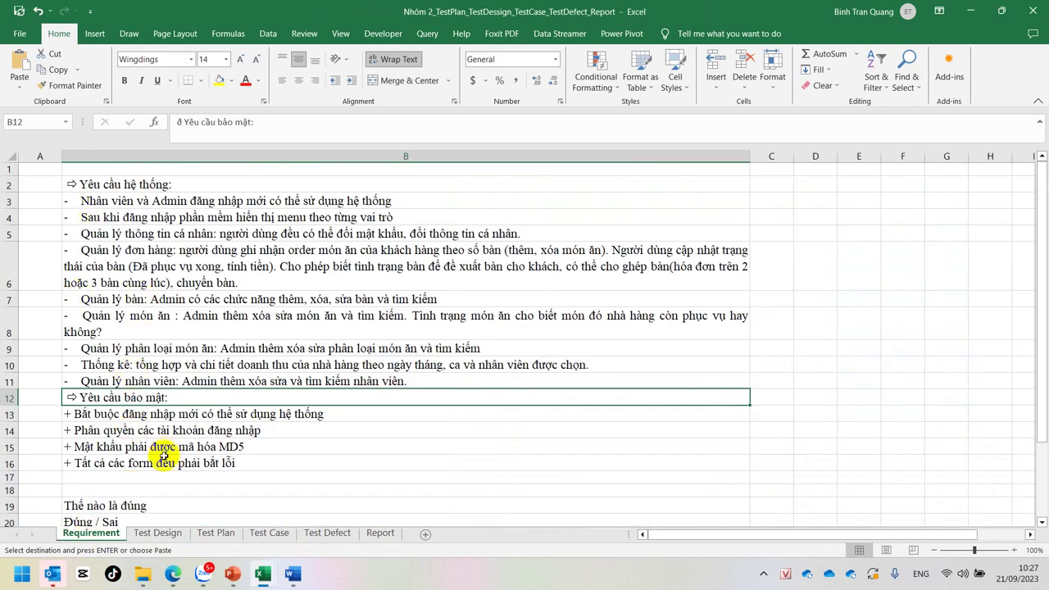
left_click(153, 534)
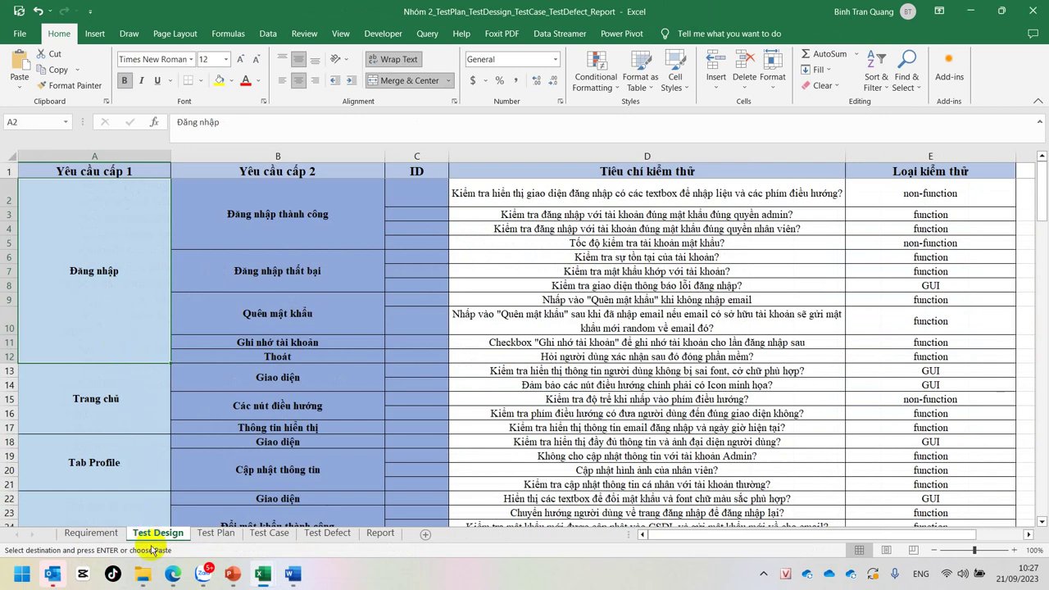
left_click(91, 533)
left_click(137, 156)
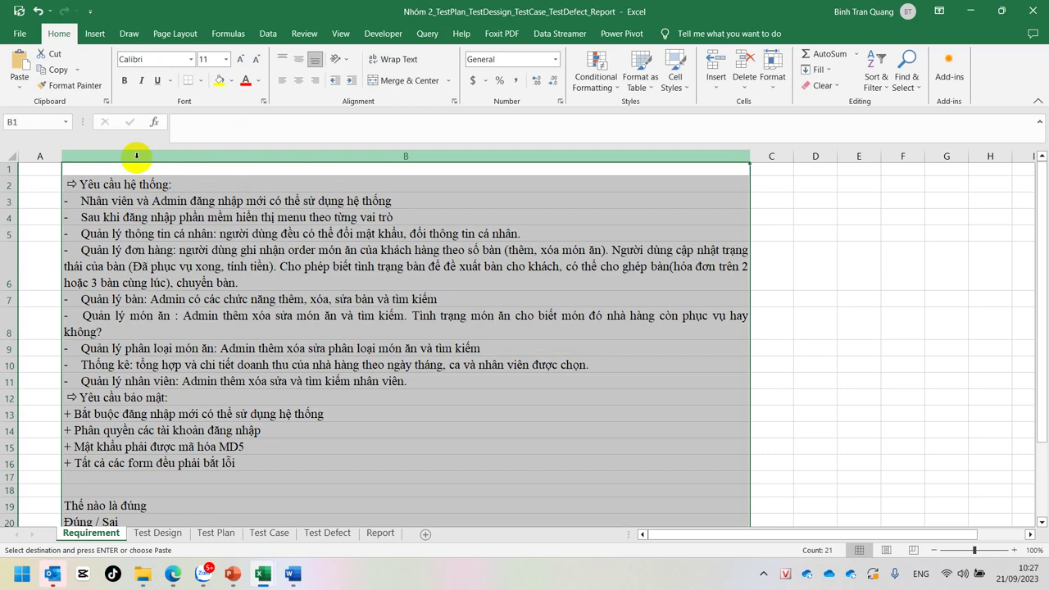
Step: Check the Trang chủ, Tab Profile and Đăng nhập groups in Test Design, then return to the Google Sheets attendance responses
left_click(164, 535)
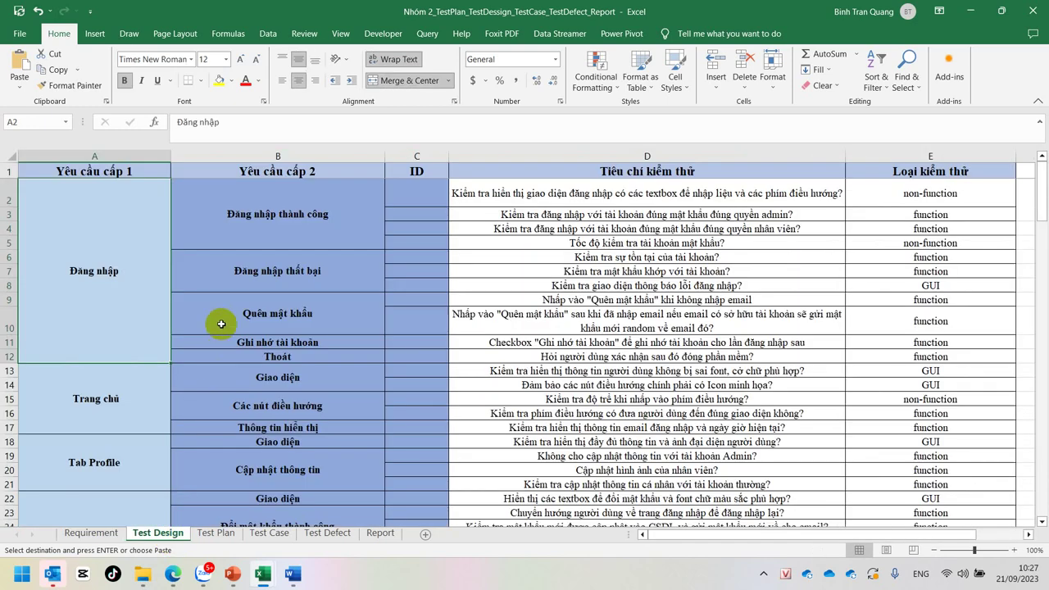
left_click(106, 389)
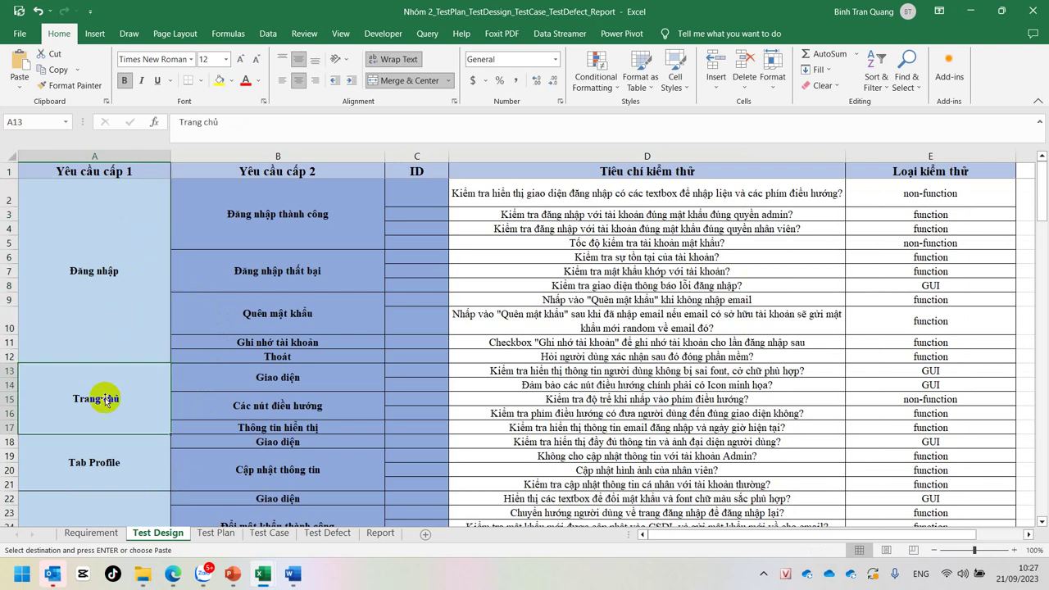
left_click(106, 456)
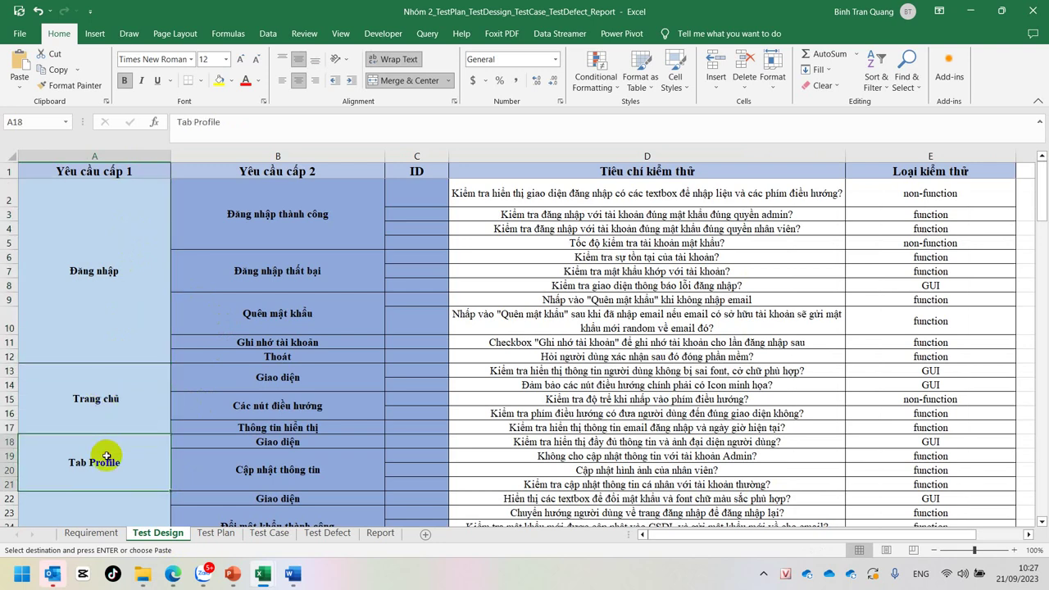
left_click(122, 301)
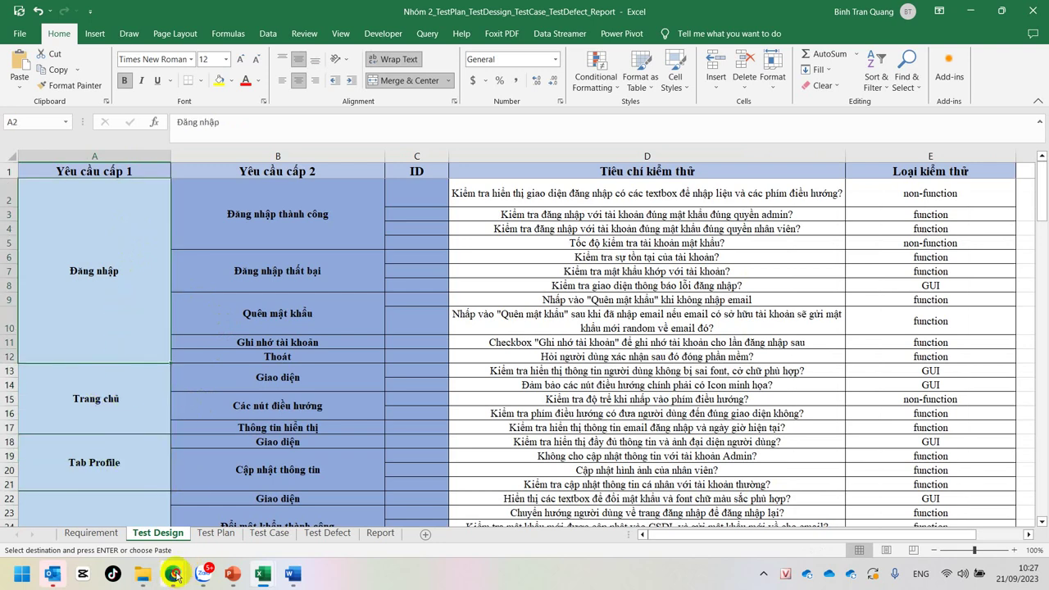
mouse_move(174, 573)
left_click(104, 502)
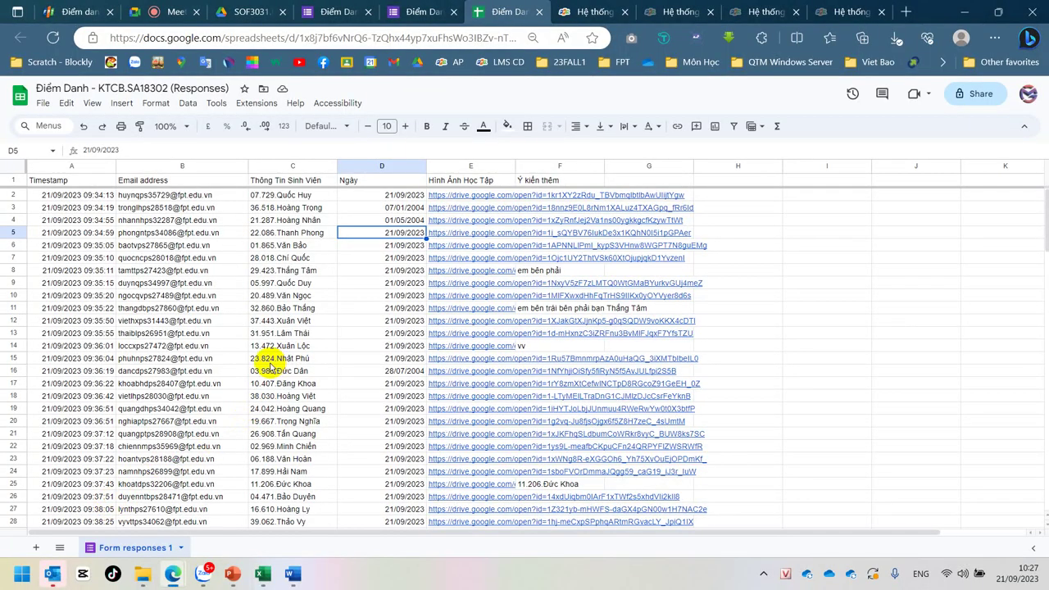
Step: Back in the Word requirements document, mark the FPT-mail login condition in YC1, then clear the selection
left_click(292, 573)
left_click(355, 273)
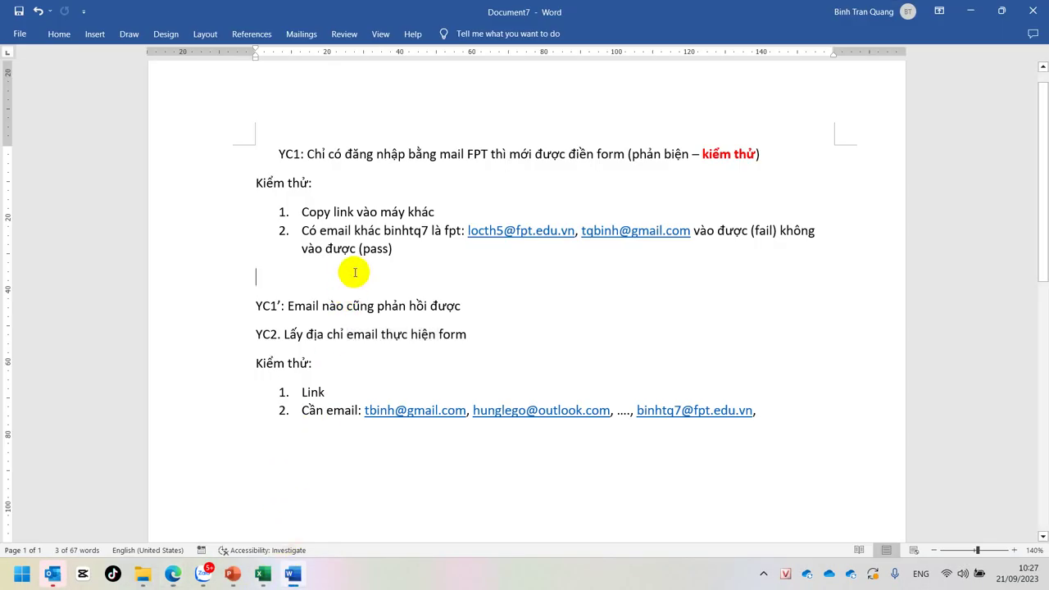
left_click_drag(371, 152, 562, 139)
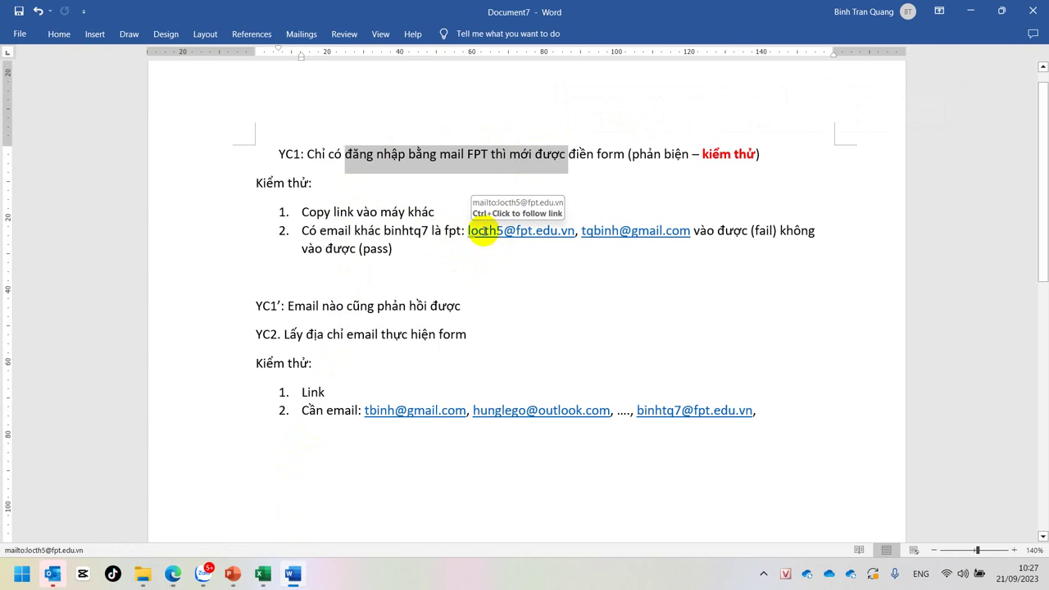
left_click(400, 230)
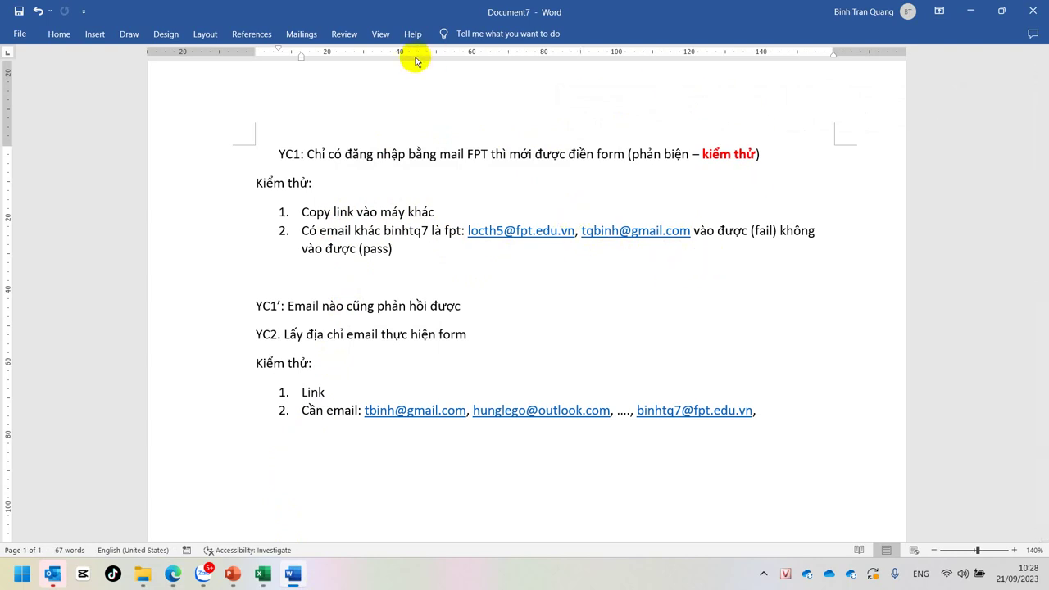
Step: Switch to the Điểm Danh attendance responses sheet in Chrome
mouse_move(173, 574)
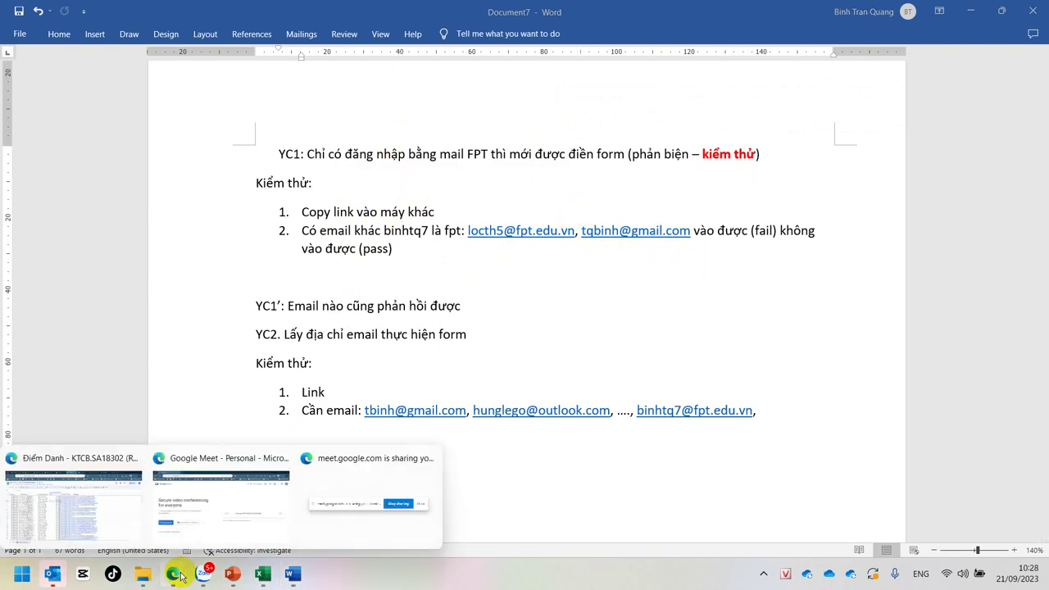
left_click(100, 542)
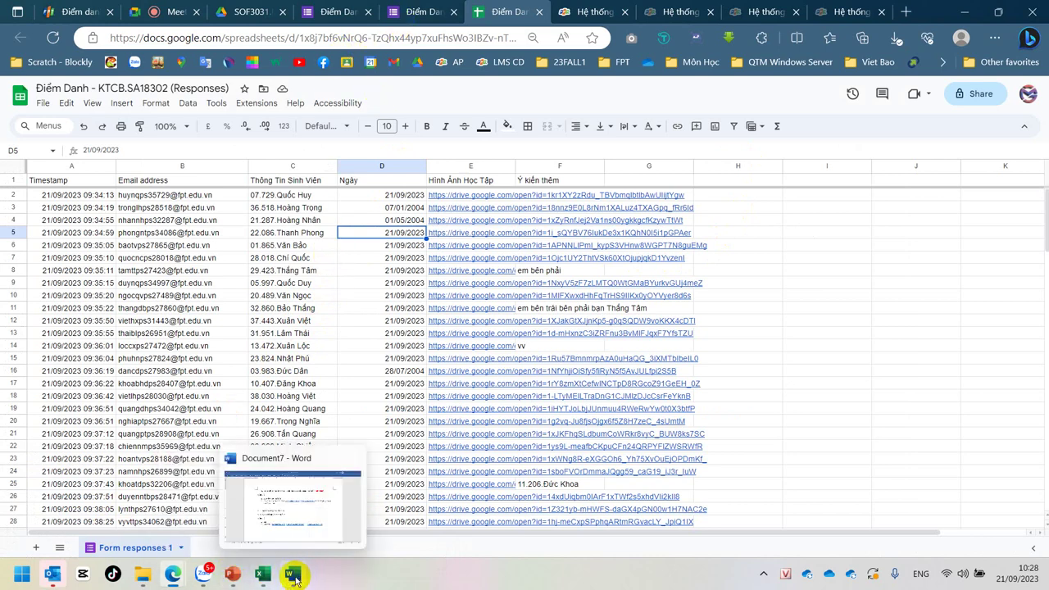
mouse_move(262, 574)
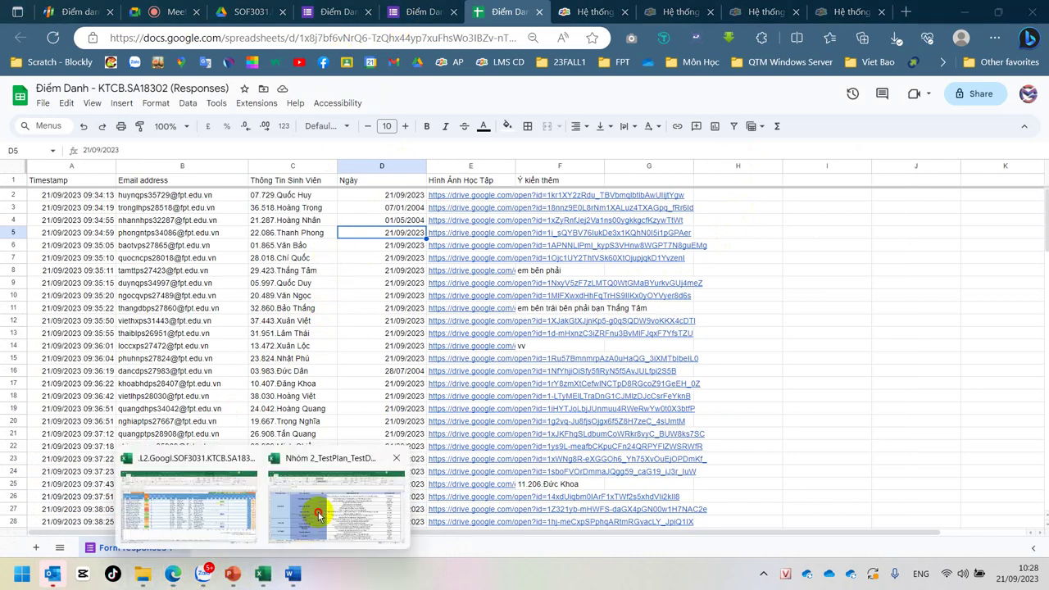
left_click(318, 525)
left_click(292, 206)
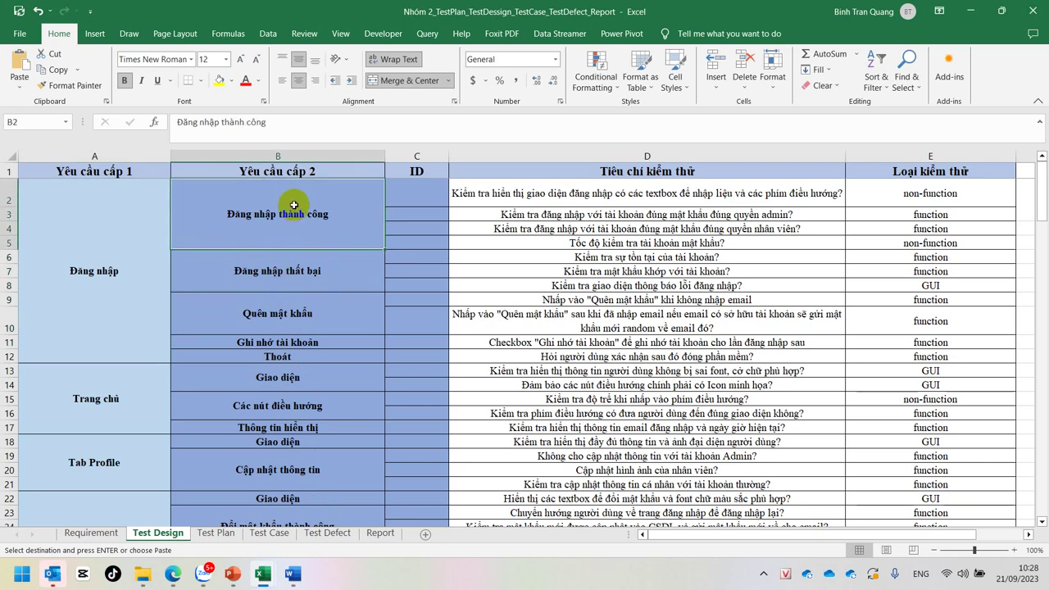
left_click(506, 195)
left_click(515, 216)
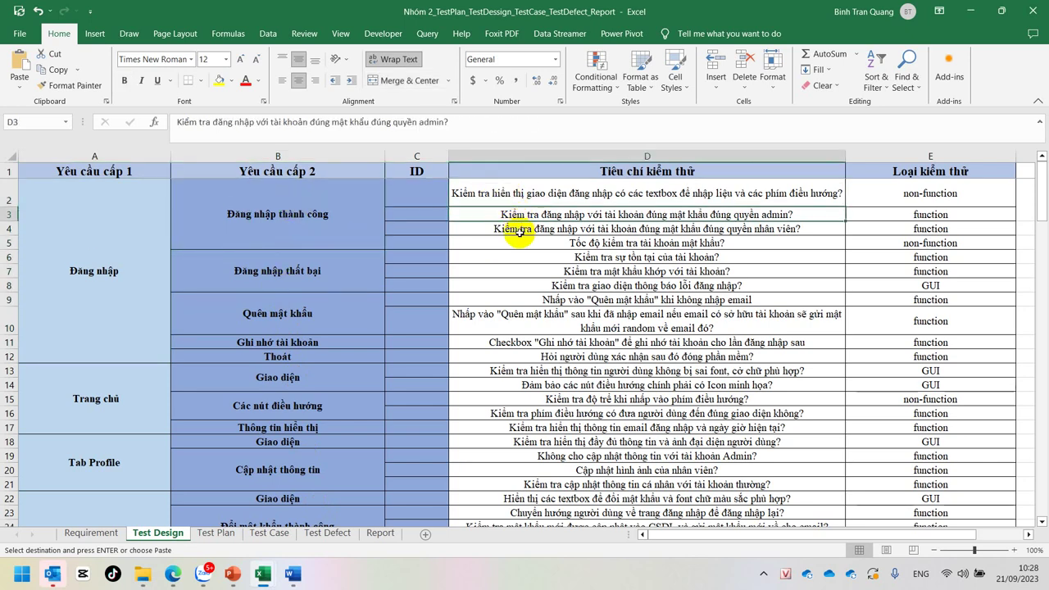
left_click(510, 228)
left_click(513, 271)
left_click(517, 322)
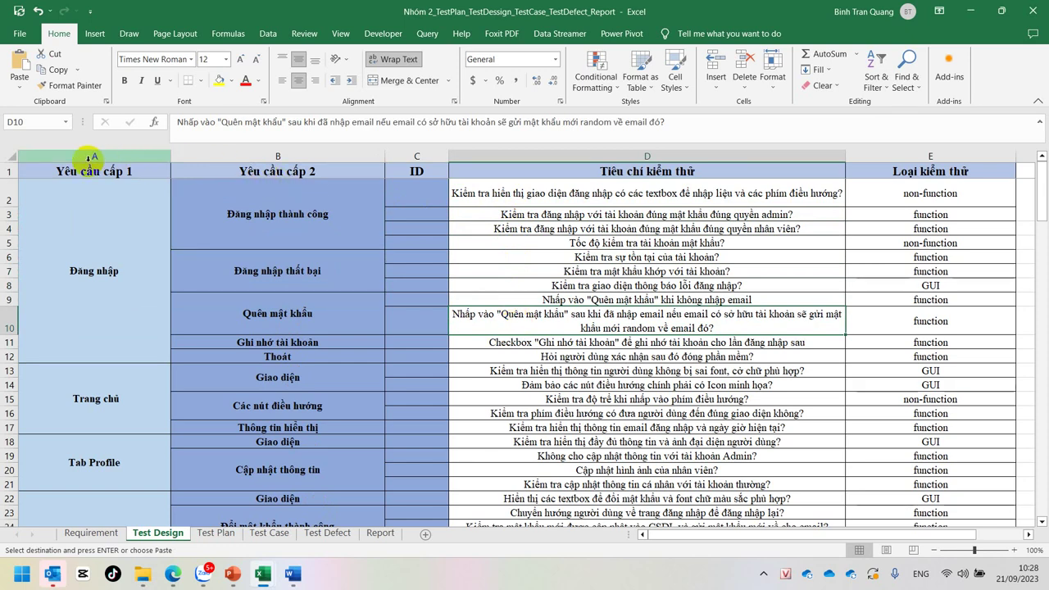
left_click_drag(89, 156, 377, 171)
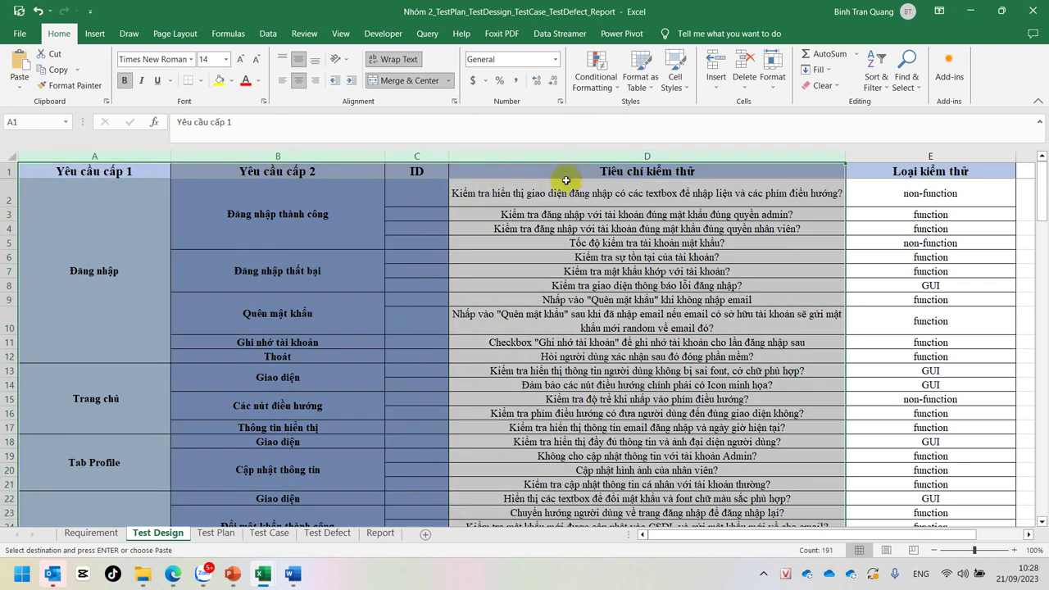
left_click(214, 253)
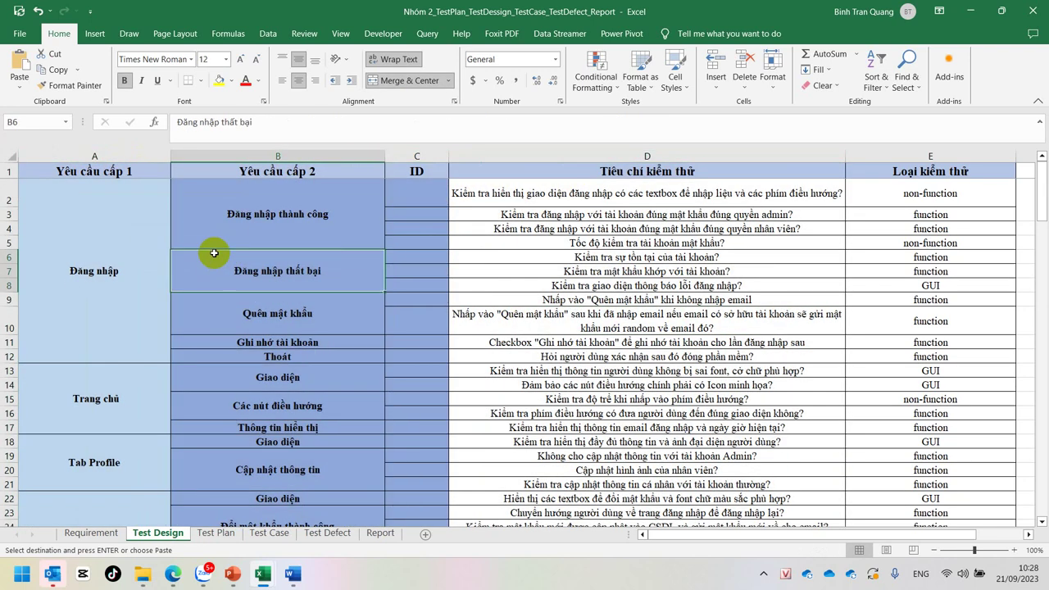
left_click(119, 169)
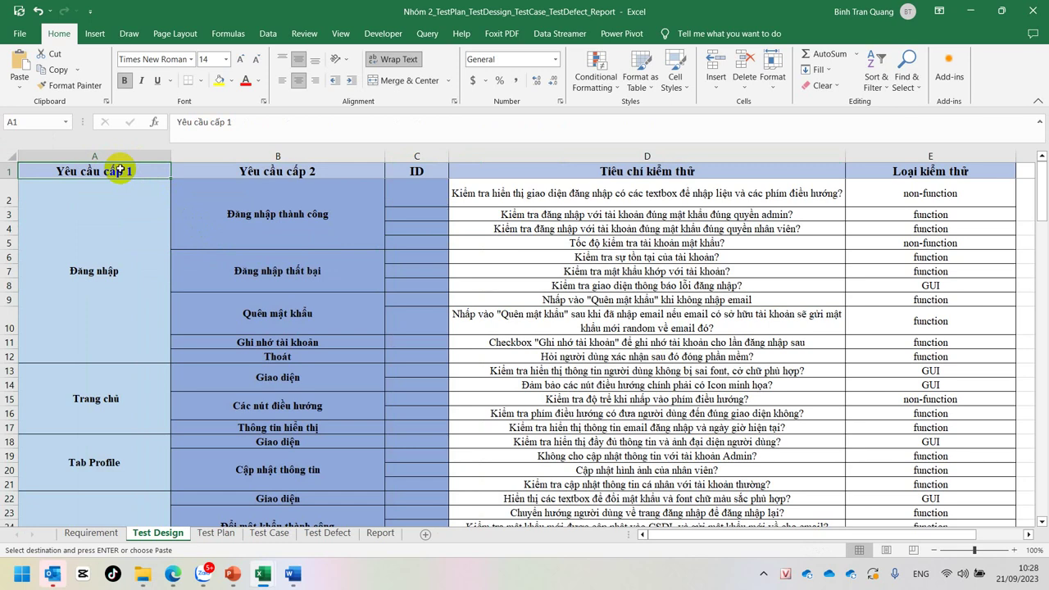
left_click(148, 258)
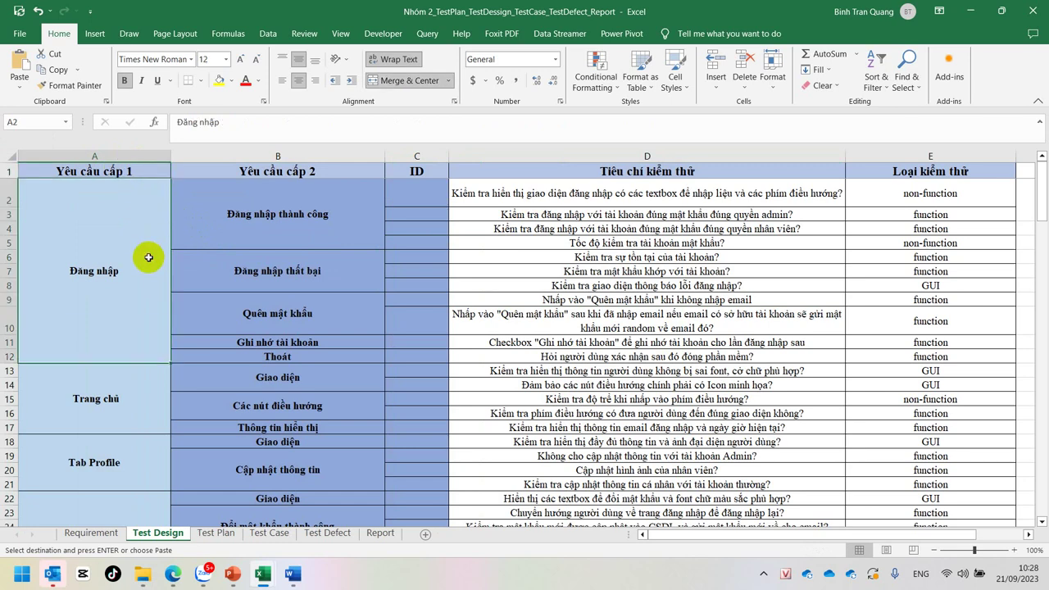
left_click(206, 171)
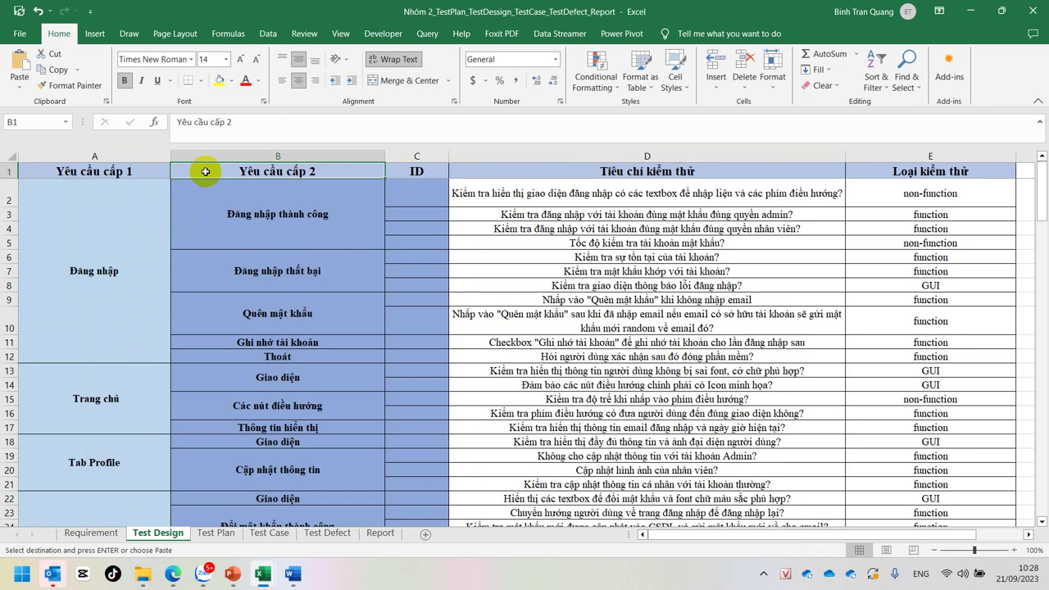
left_click(218, 239)
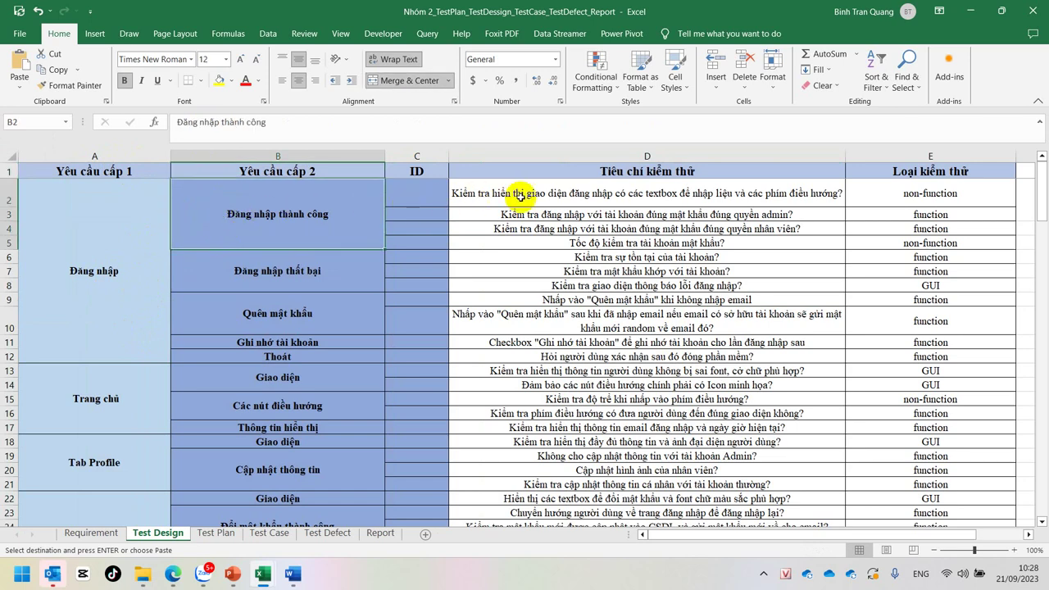
left_click(620, 173)
left_click(610, 194)
left_click(606, 214)
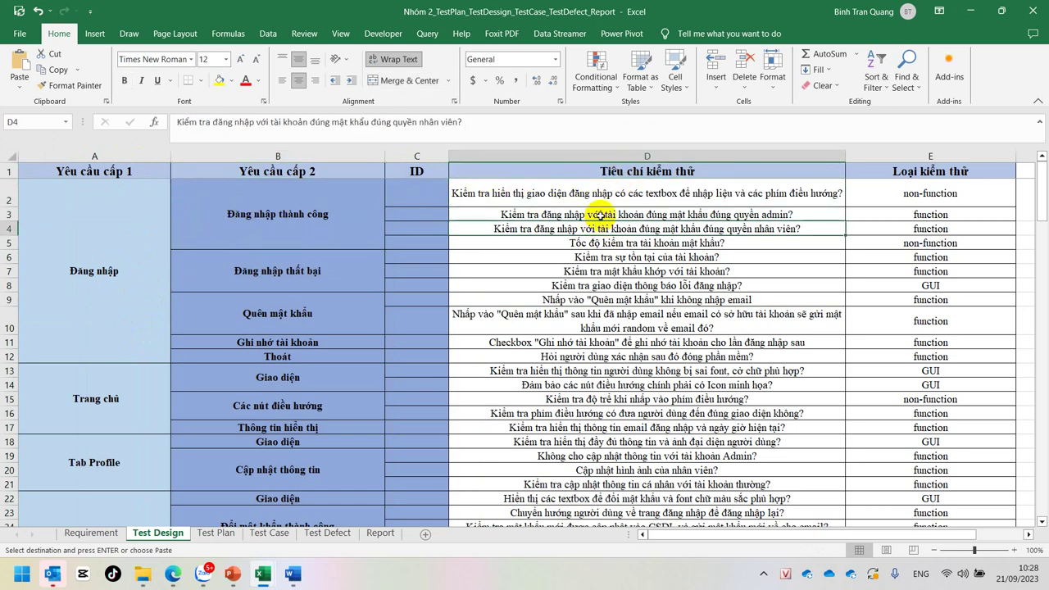
left_click(599, 231)
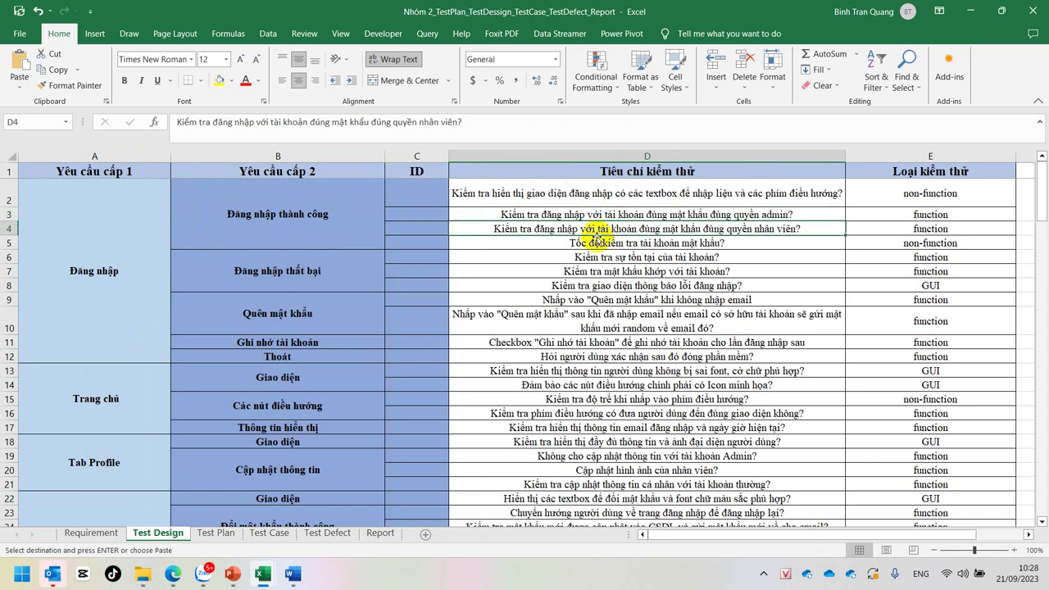
left_click(596, 242)
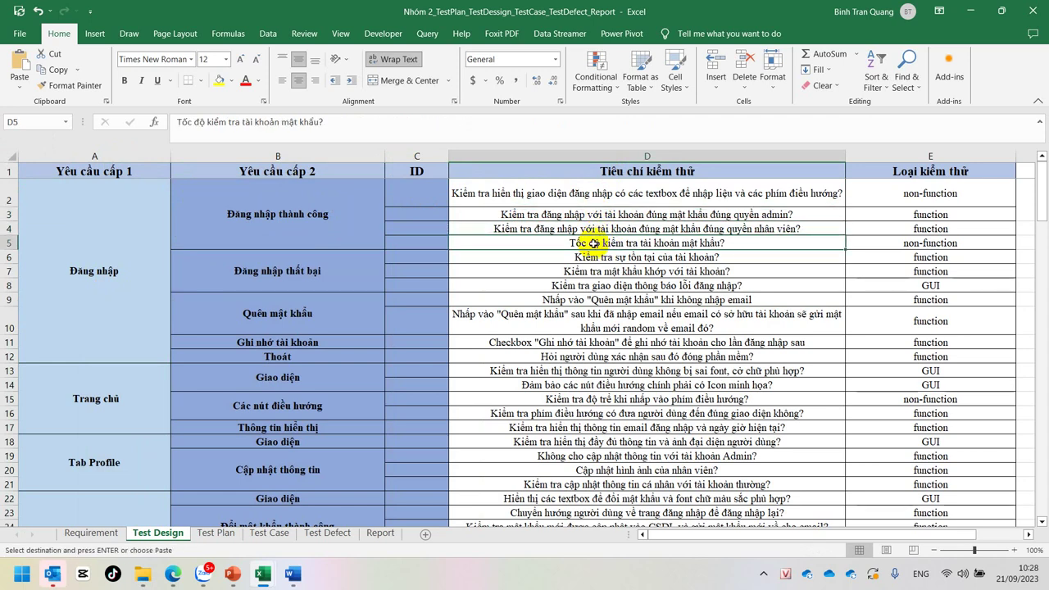
left_click(118, 228)
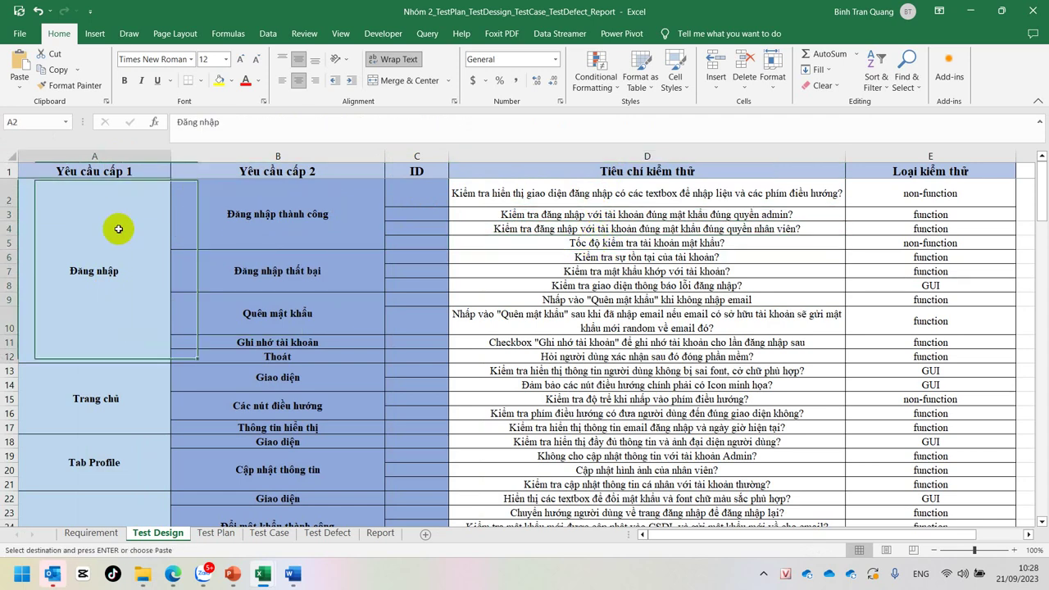
left_click(10, 156)
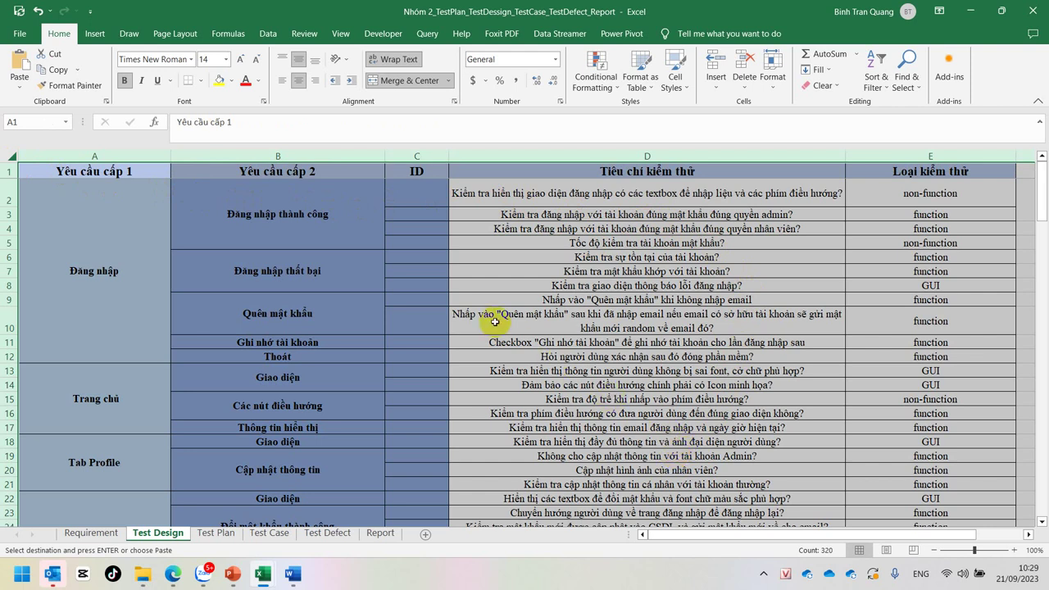
left_click(344, 231)
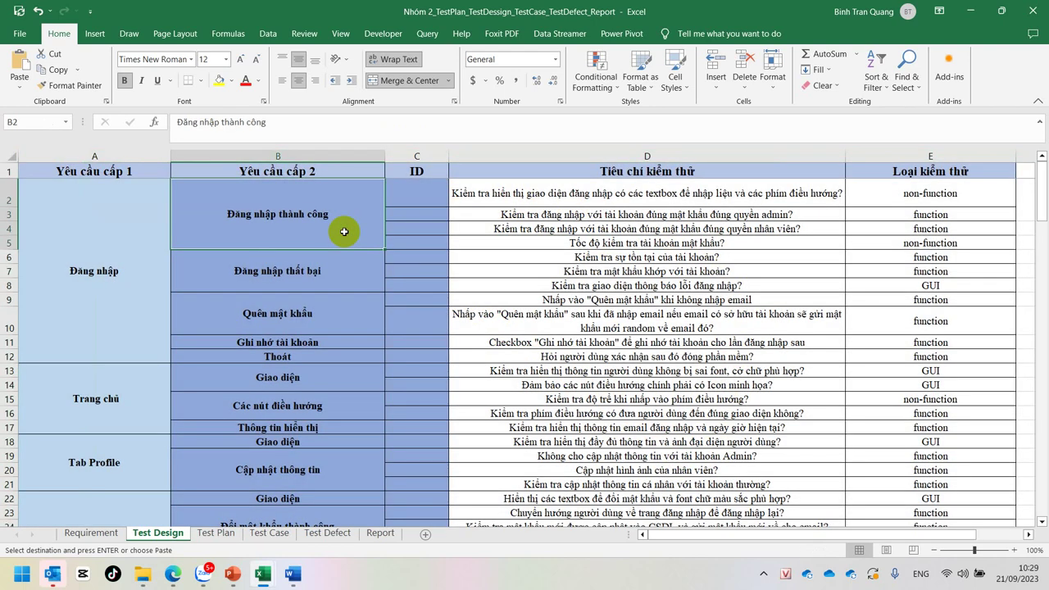
left_click(9, 156)
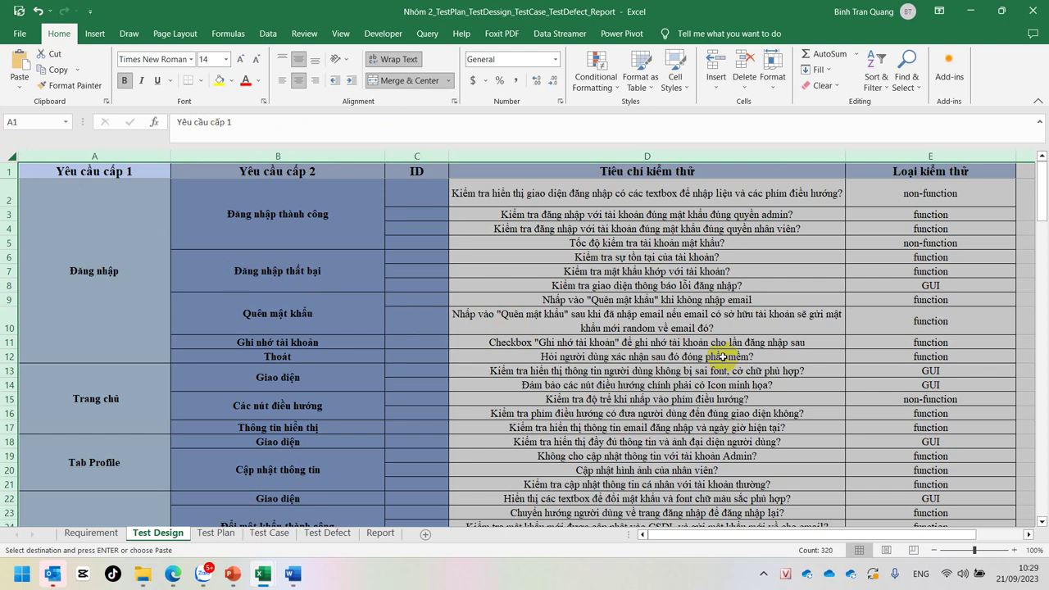
left_click(88, 534)
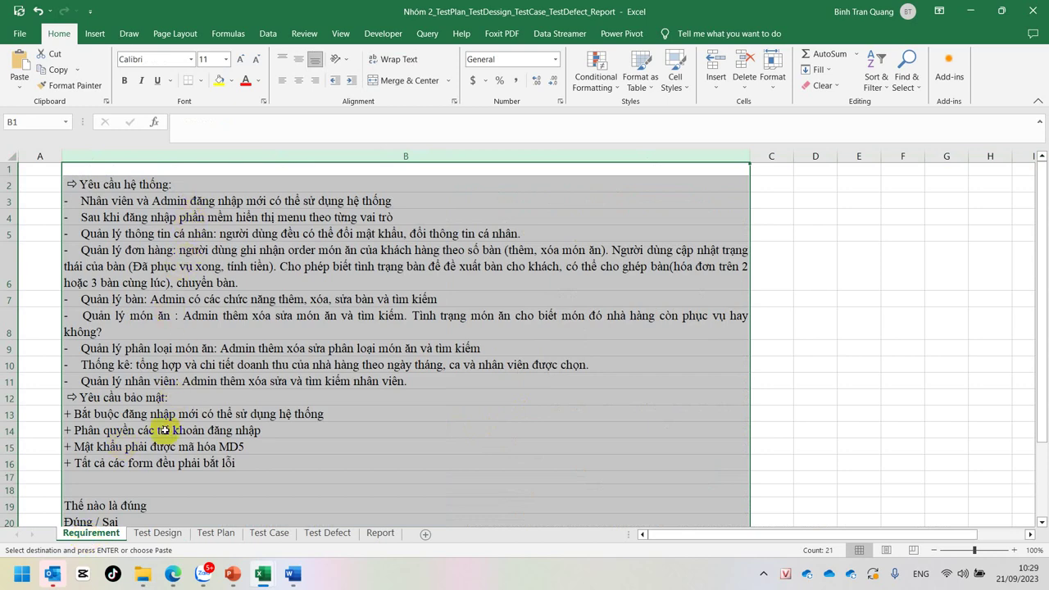
left_click(158, 533)
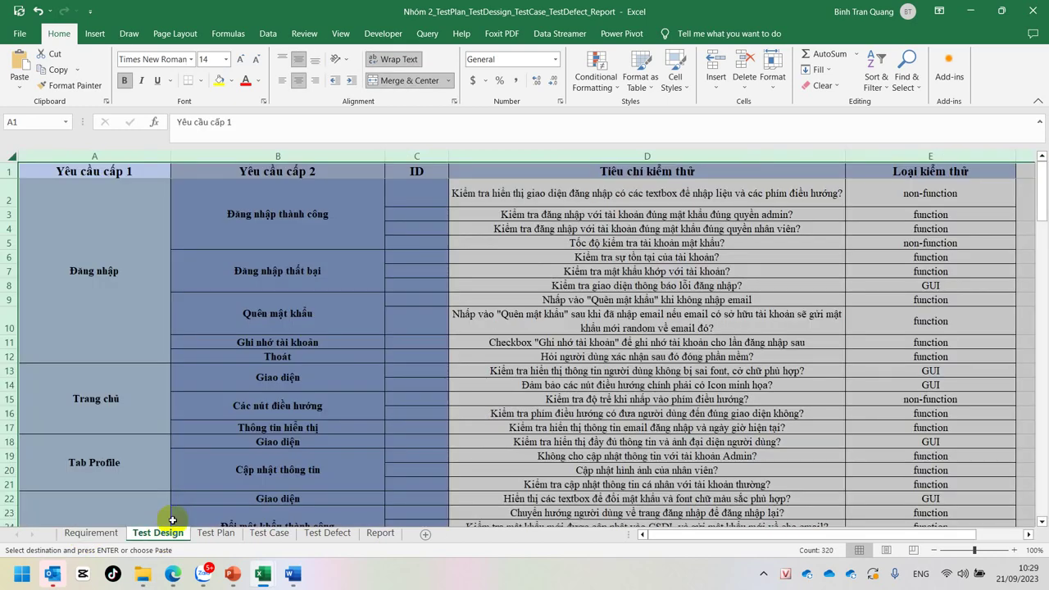
left_click(248, 328)
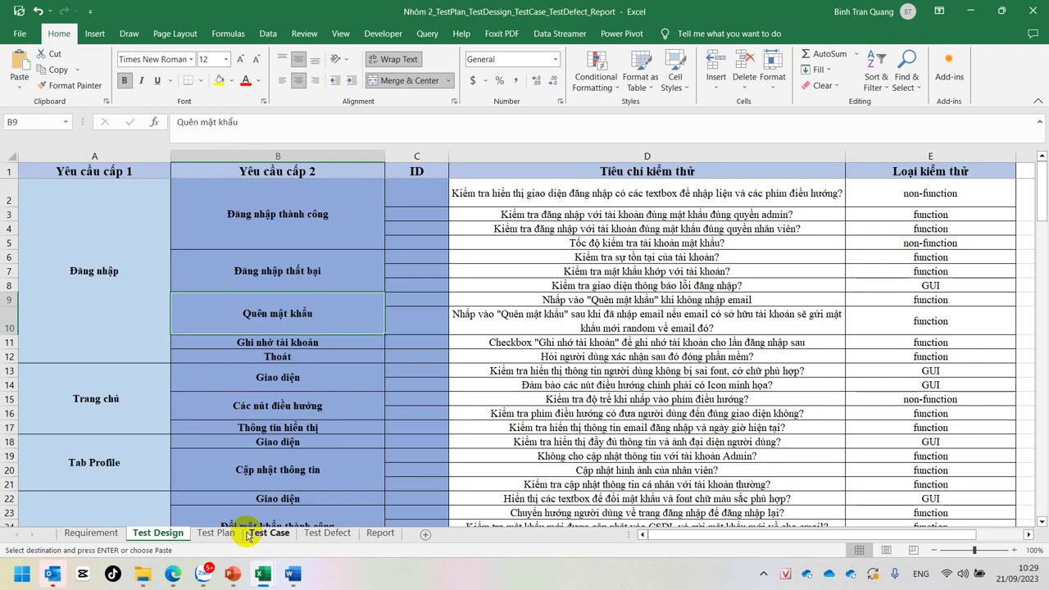
left_click(90, 532)
left_click(155, 532)
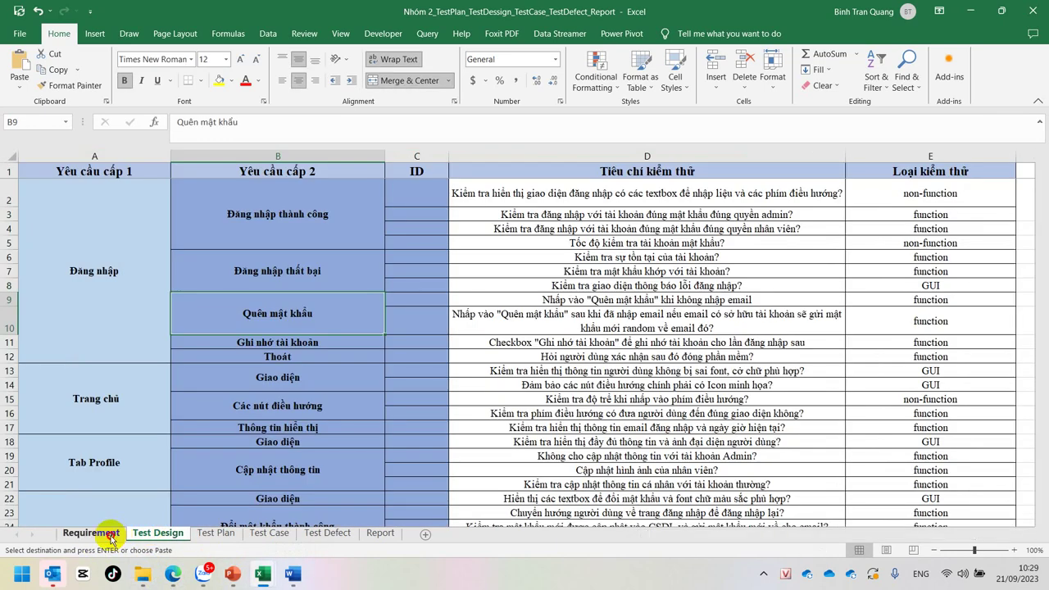
left_click(91, 533)
left_click(151, 534)
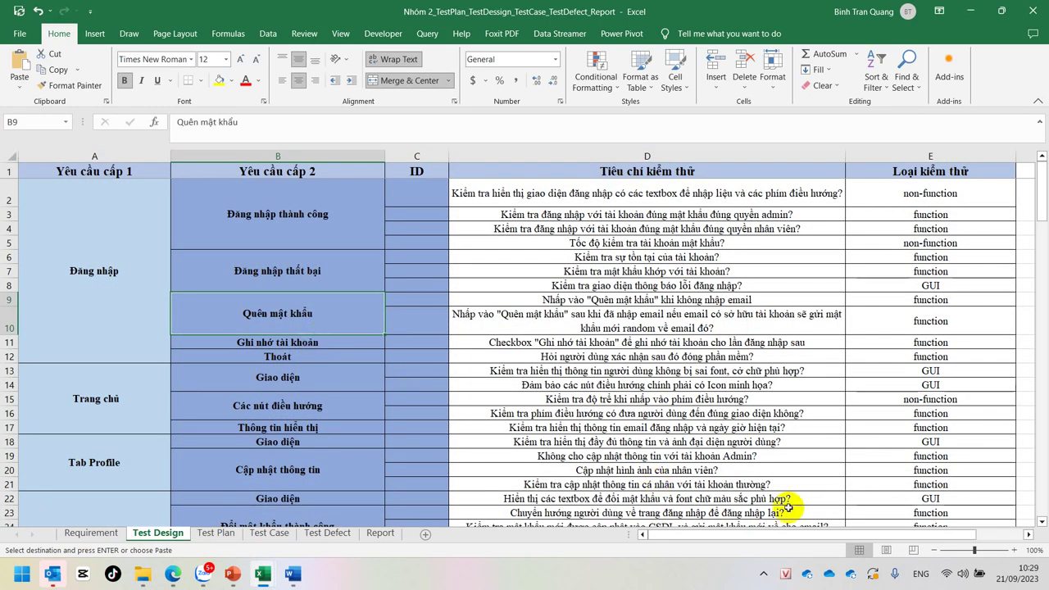
left_click(764, 573)
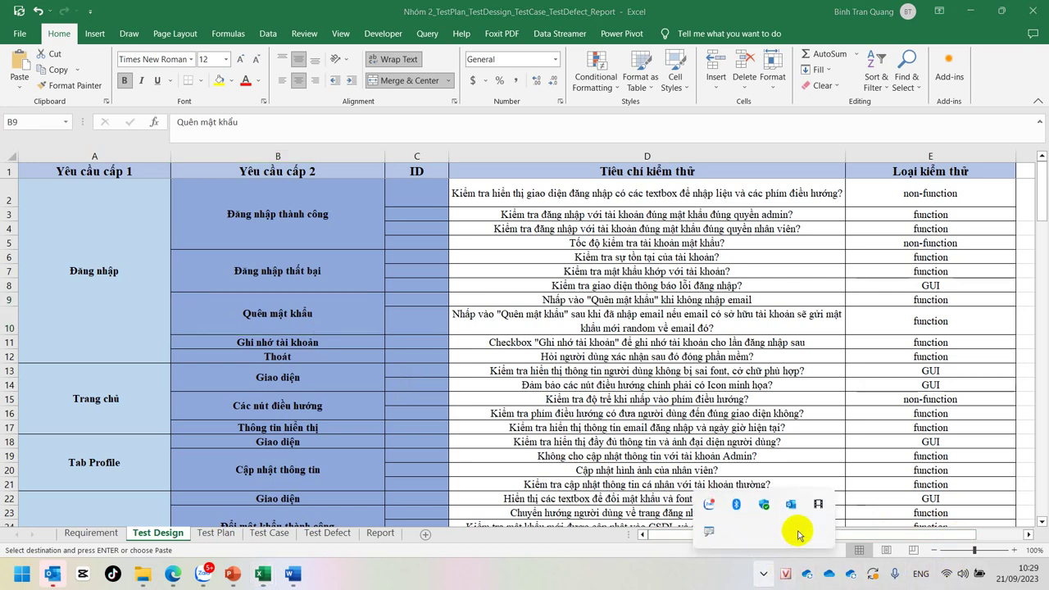